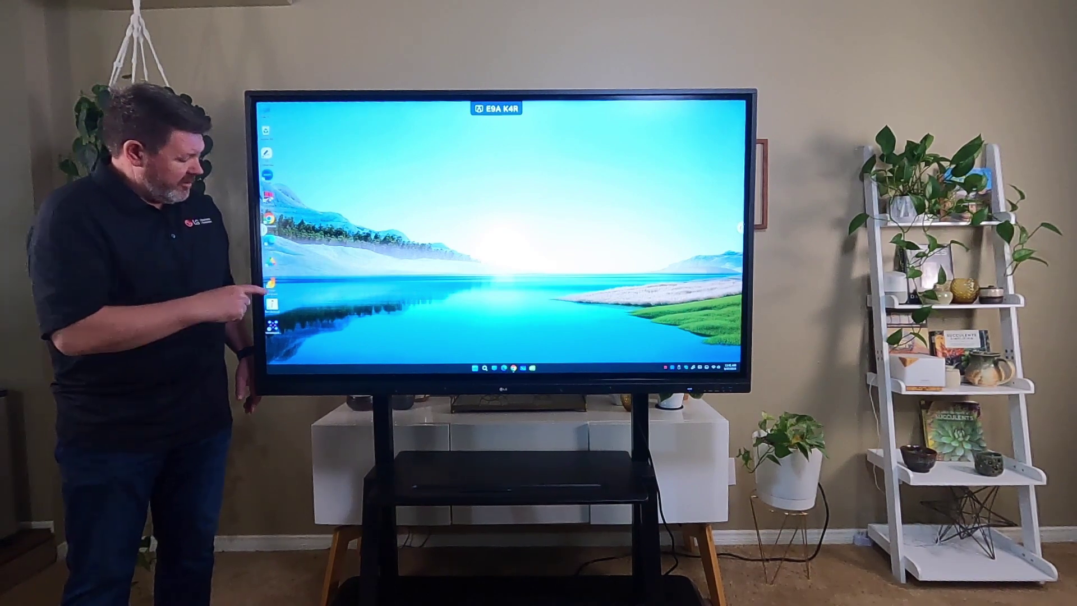
# - Launch the browser and create a new blank Google Slides presentation from Drive's New menu
pyautogui.doubleClick(271, 284)
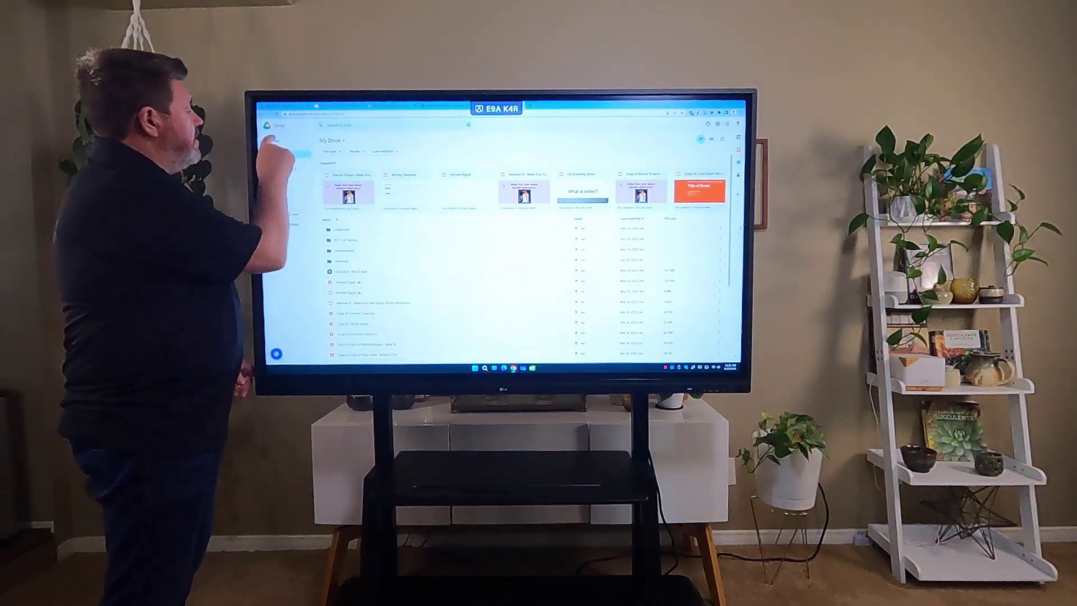
pyautogui.click(272, 141)
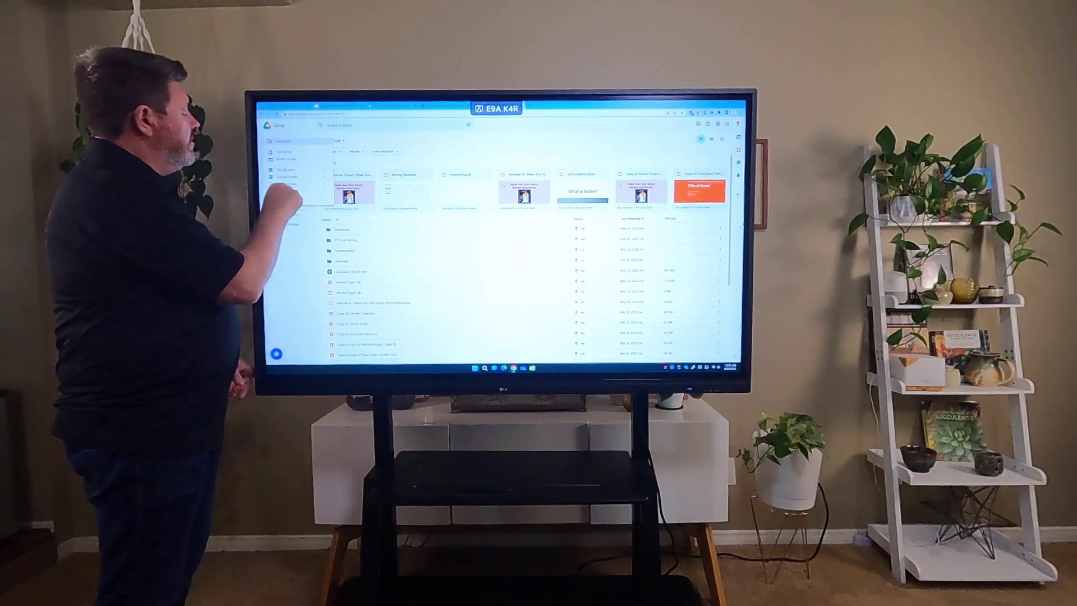
pyautogui.click(286, 184)
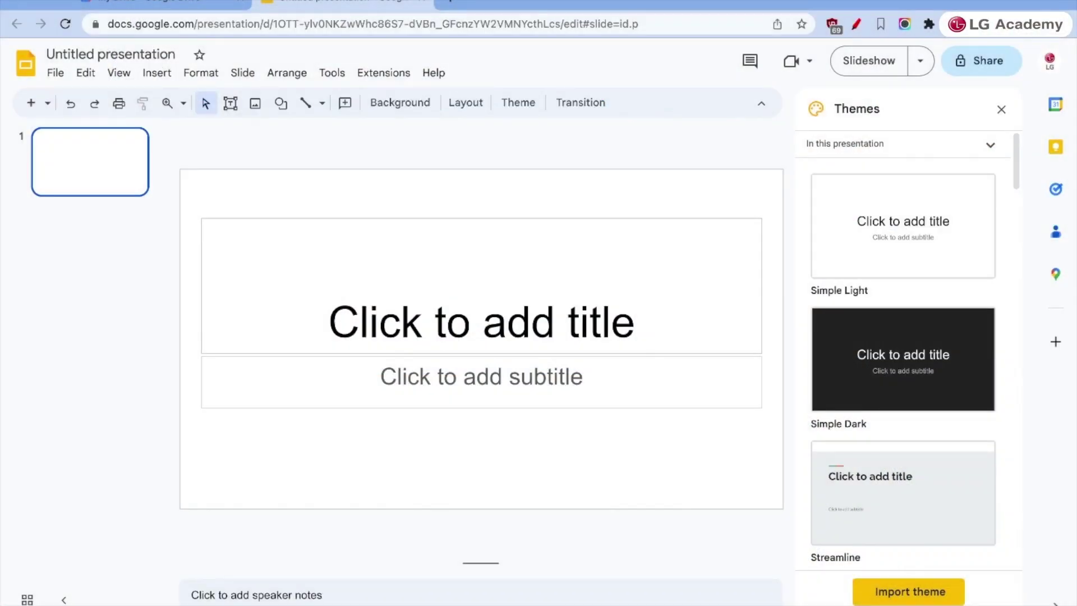
# - Rename the presentation to 'Ancient Egypt', correcting the 'Egypy' typo
pyautogui.click(129, 55)
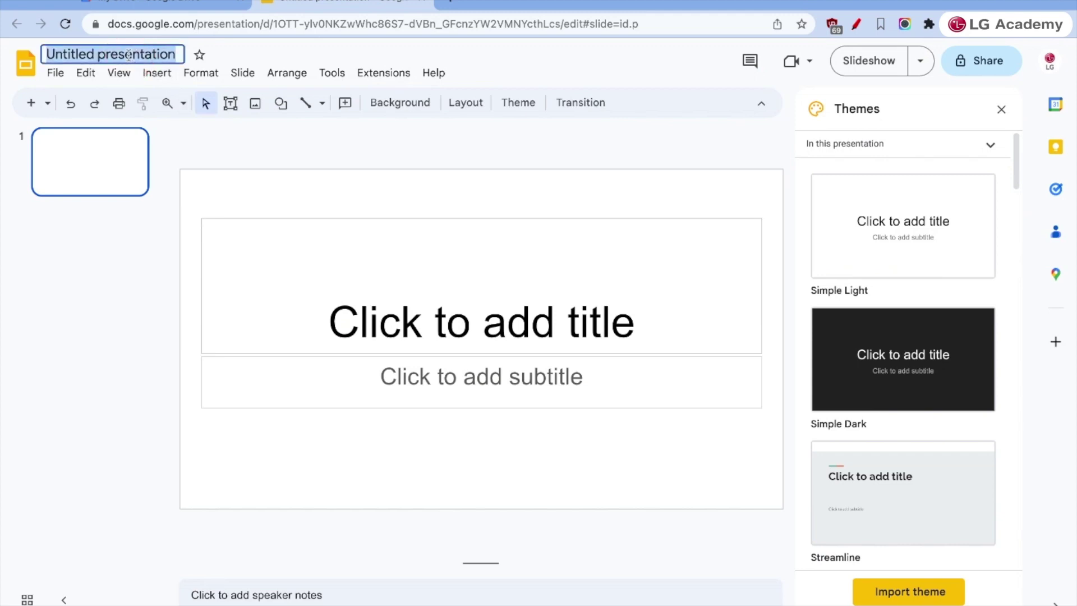
pyautogui.write('Ancient ')
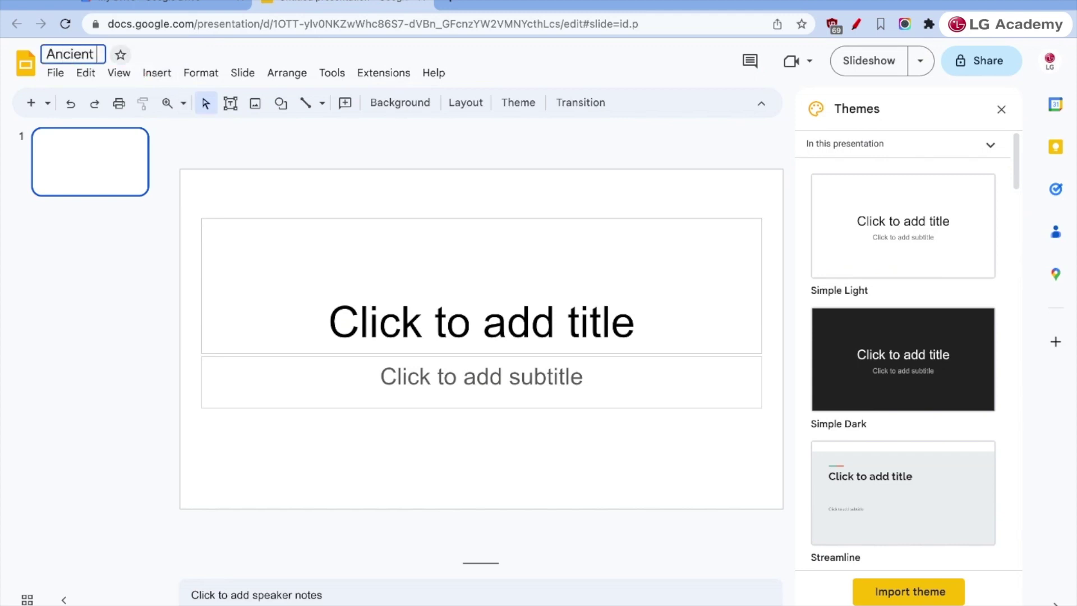
pyautogui.write('Egypy')
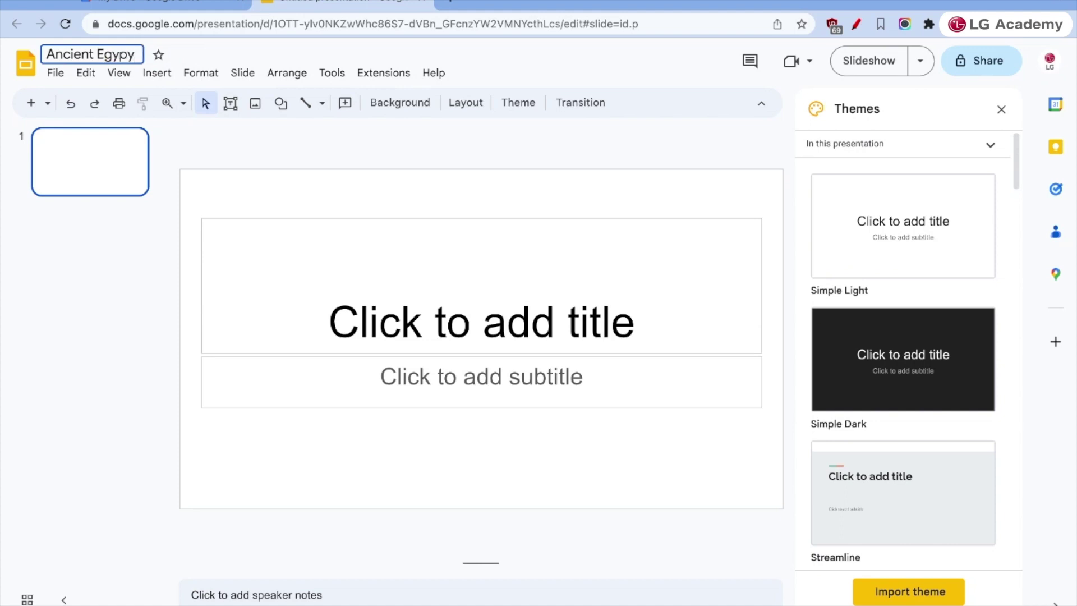
pyautogui.press('BackSpace')
pyautogui.write('t')
# - Share the deck with a suggested contact as Editor and send the invitation
pyautogui.click(988, 68)
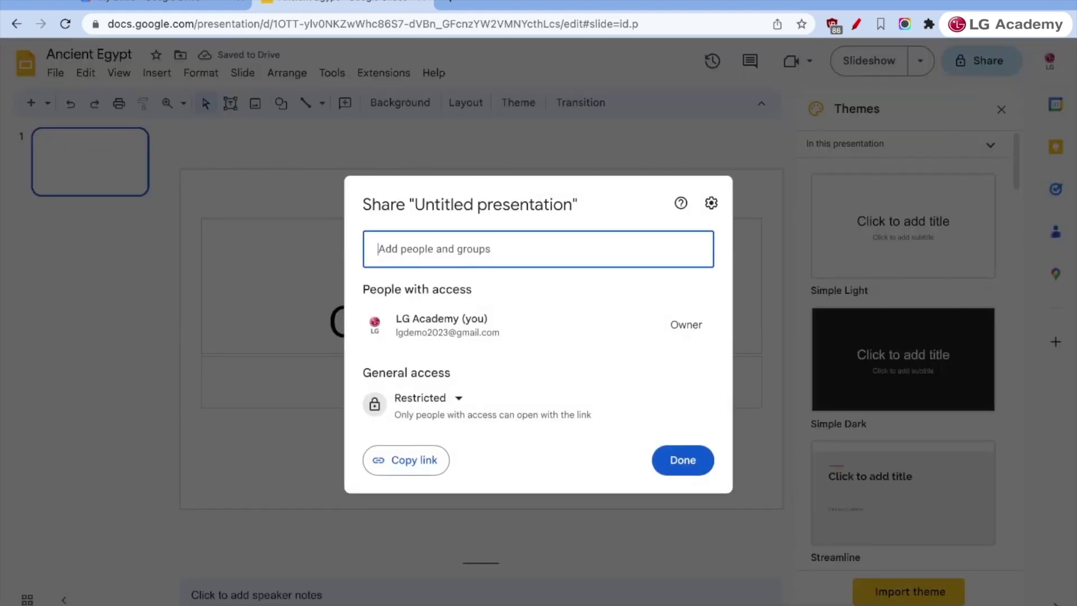
pyautogui.click(450, 250)
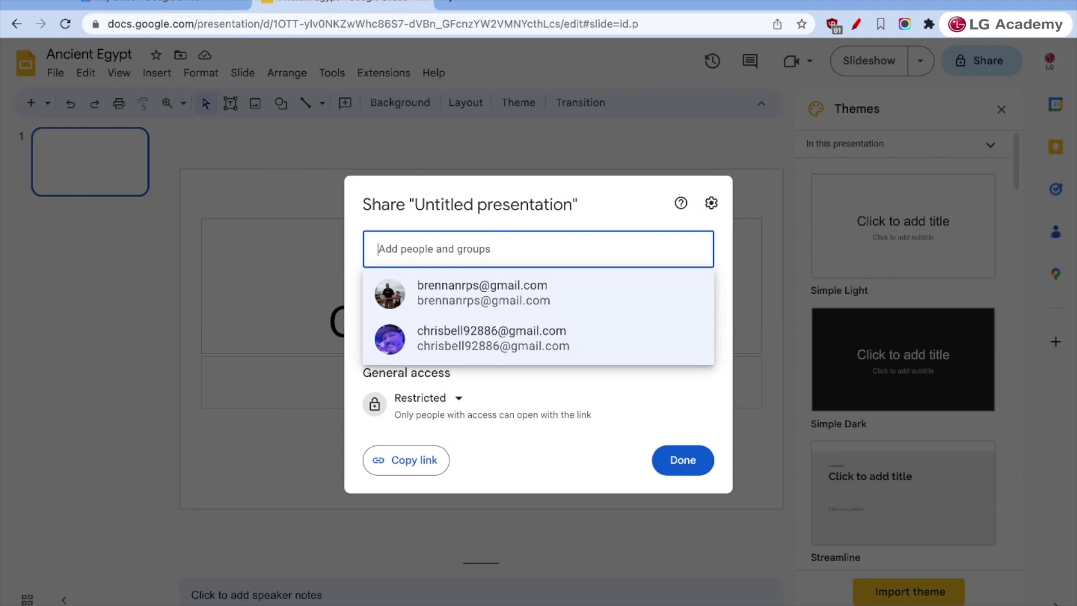
pyautogui.click(476, 337)
pyautogui.click(694, 264)
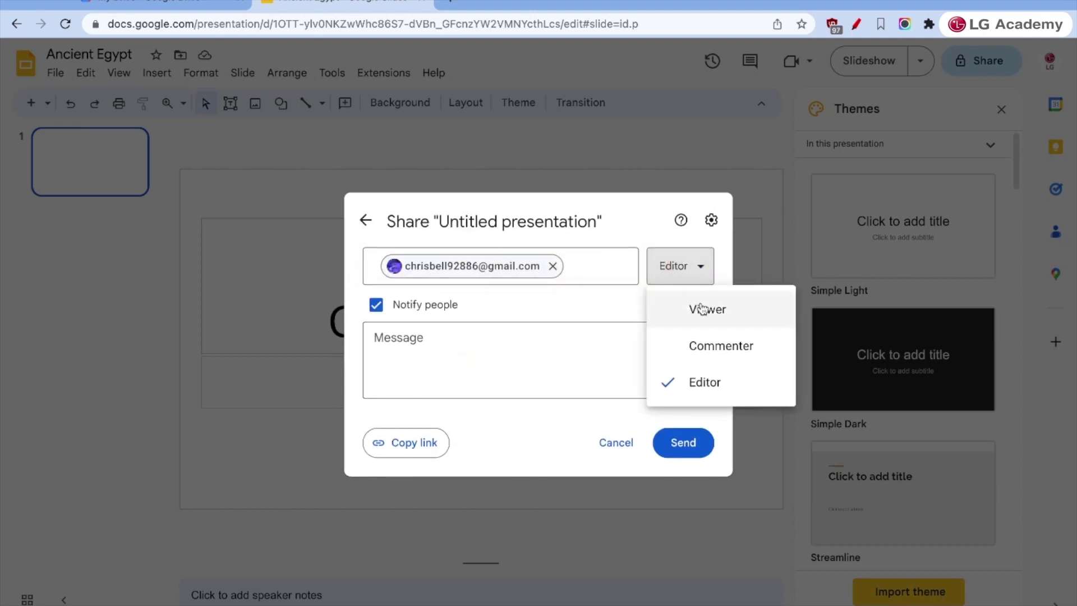
pyautogui.click(668, 378)
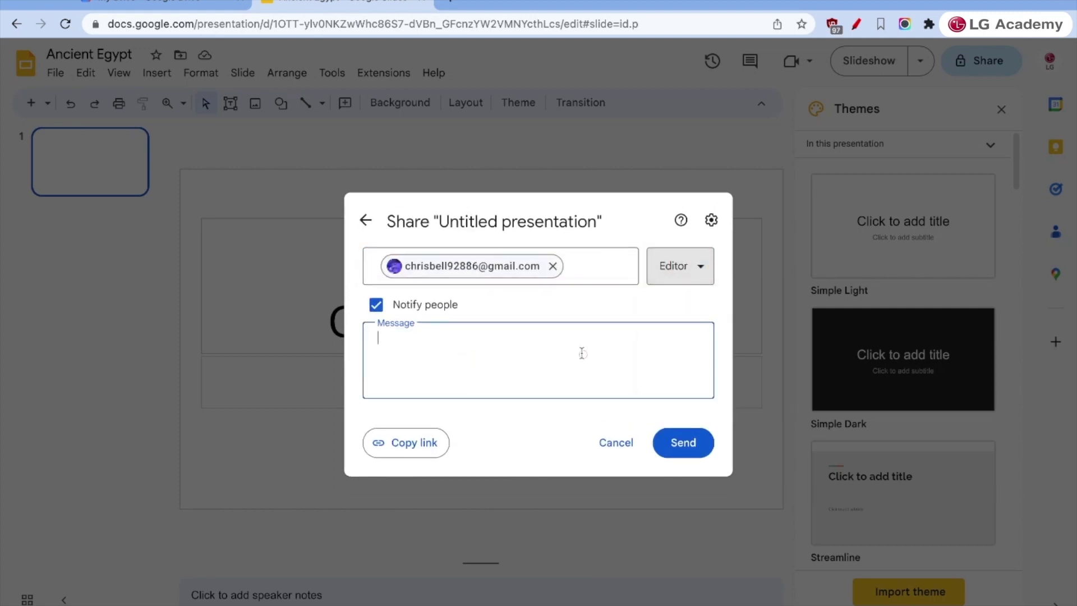
pyautogui.click(681, 446)
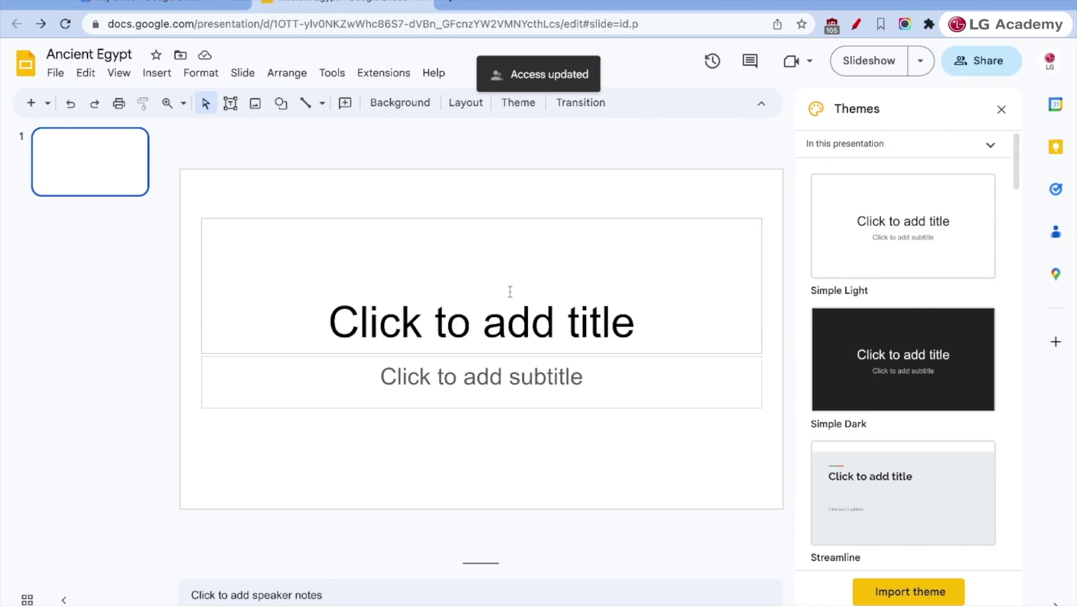
pyautogui.click(156, 73)
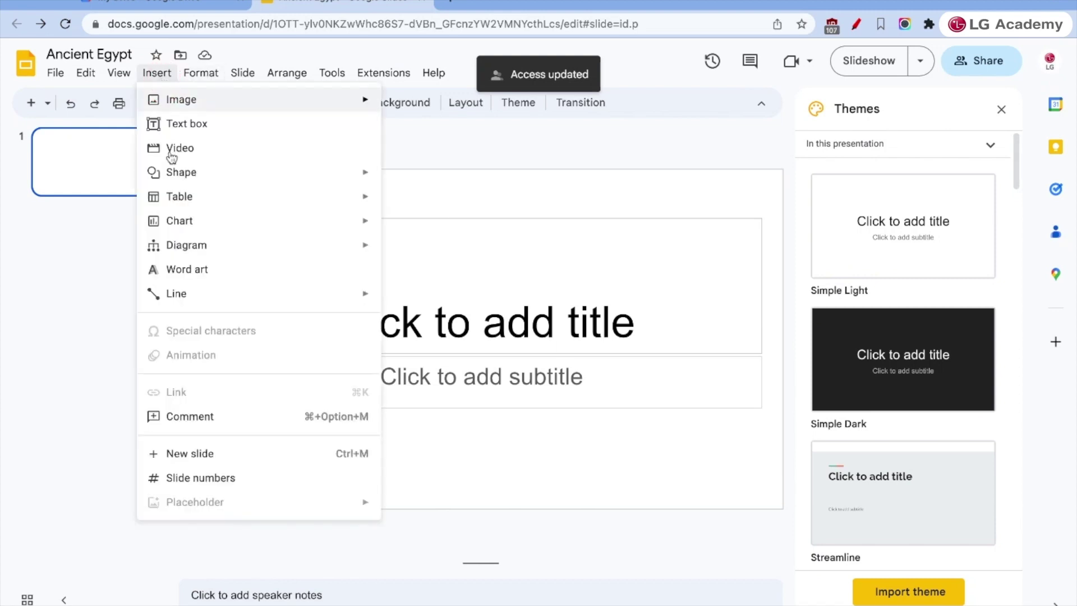
pyautogui.click(216, 416)
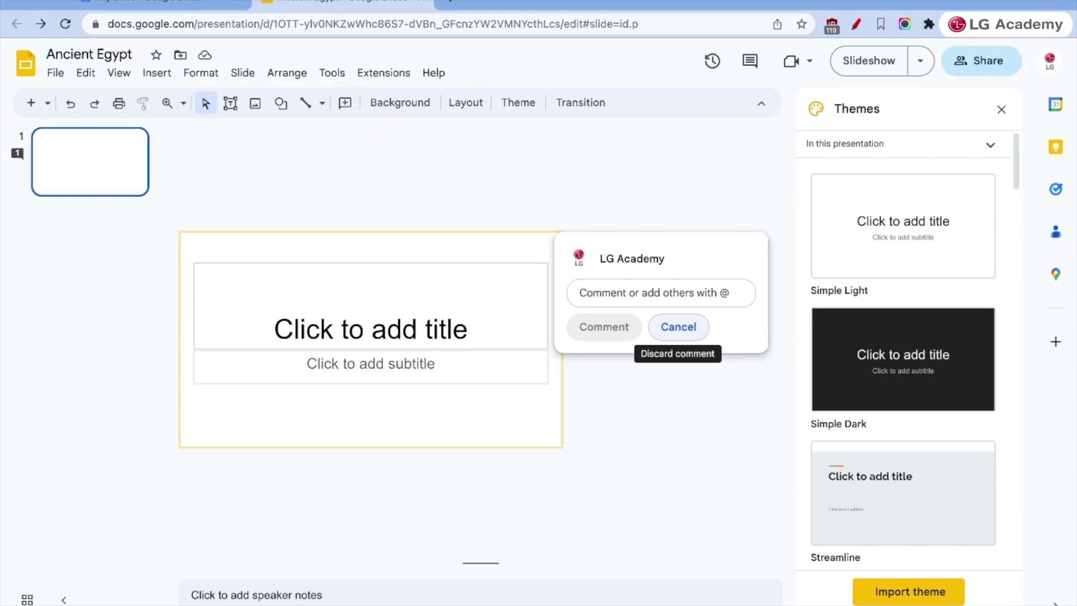
pyautogui.click(678, 327)
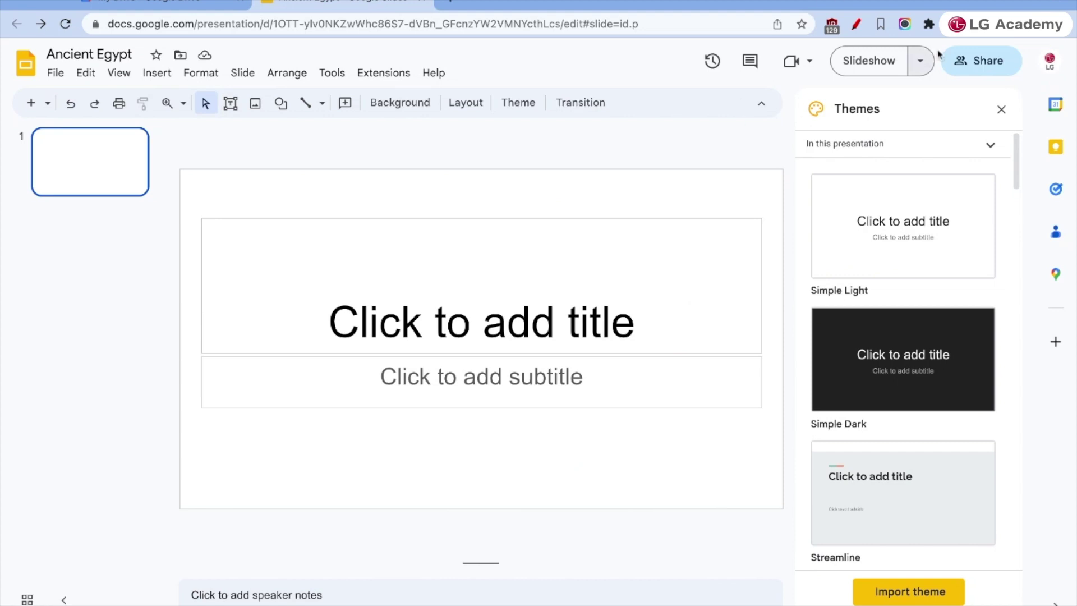
# - Set general access to 'Anyone with the link' with Editor role and copy the link
pyautogui.click(981, 61)
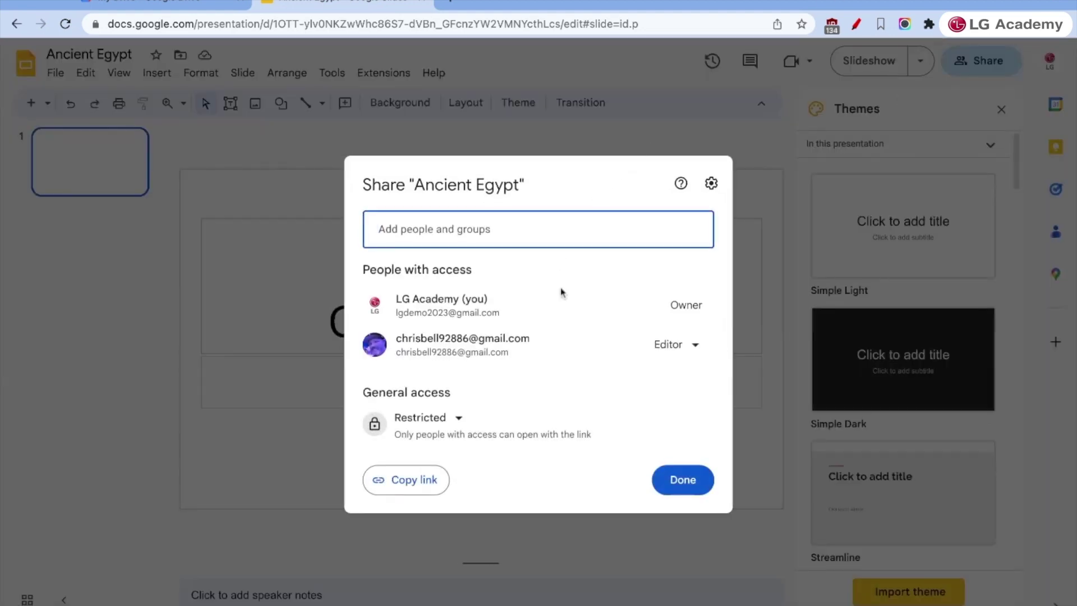
pyautogui.click(444, 426)
pyautogui.click(445, 428)
pyautogui.click(447, 426)
pyautogui.click(464, 492)
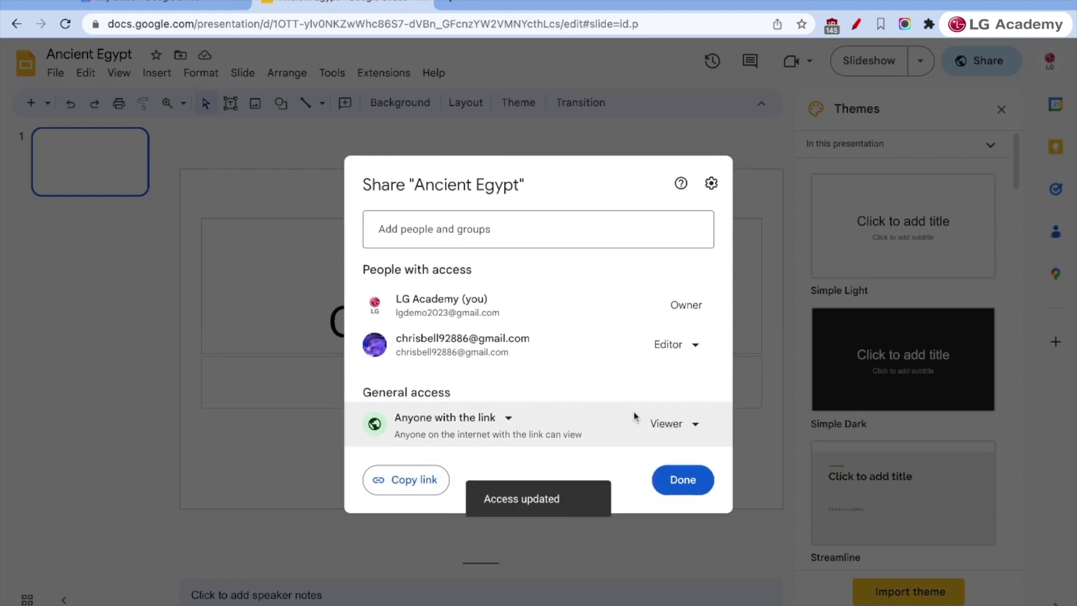
pyautogui.click(676, 425)
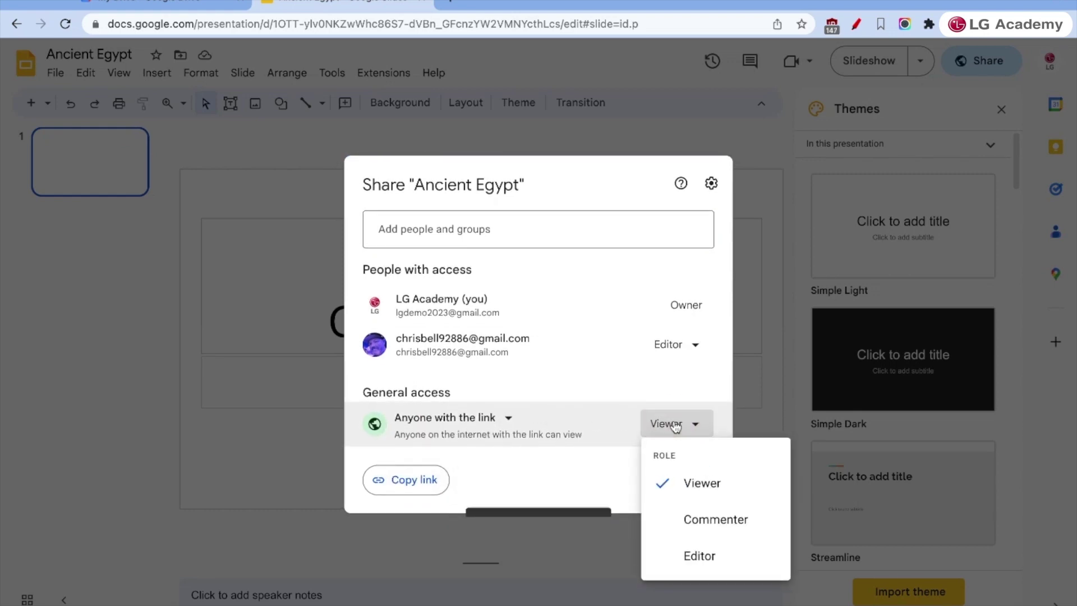
pyautogui.click(701, 555)
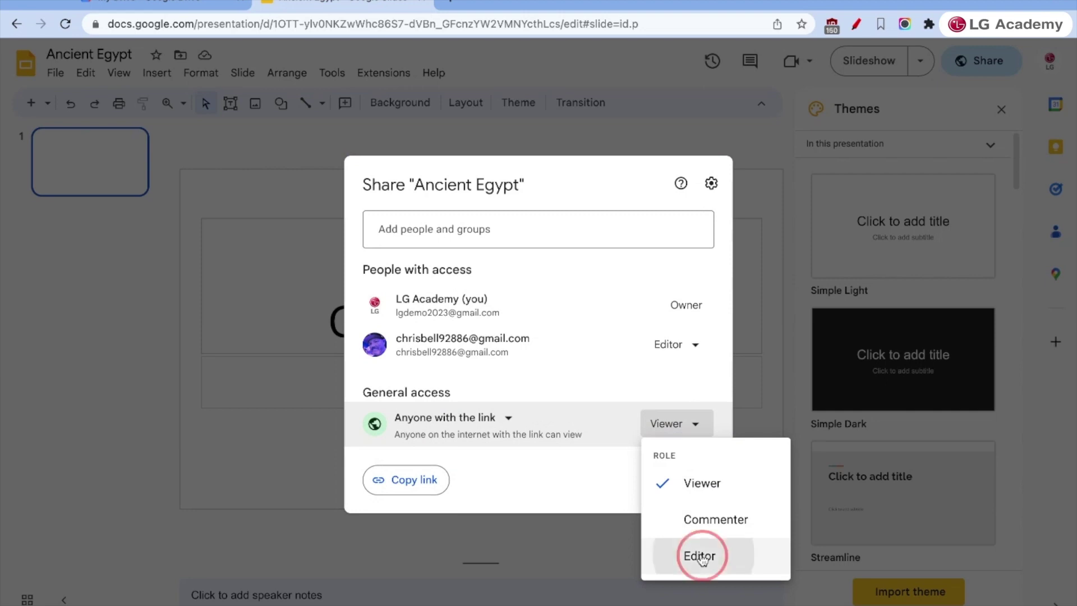
pyautogui.click(409, 484)
pyautogui.click(670, 481)
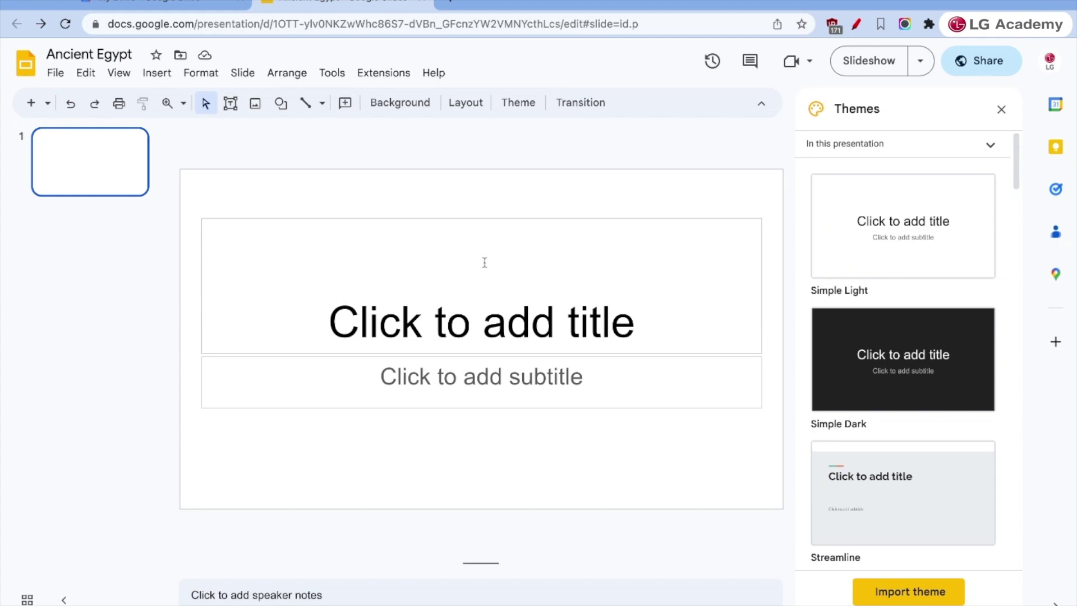
# - Keep the Simple Light theme after trying Simple Dark, then add a Blank-layout second slide
pyautogui.click(909, 219)
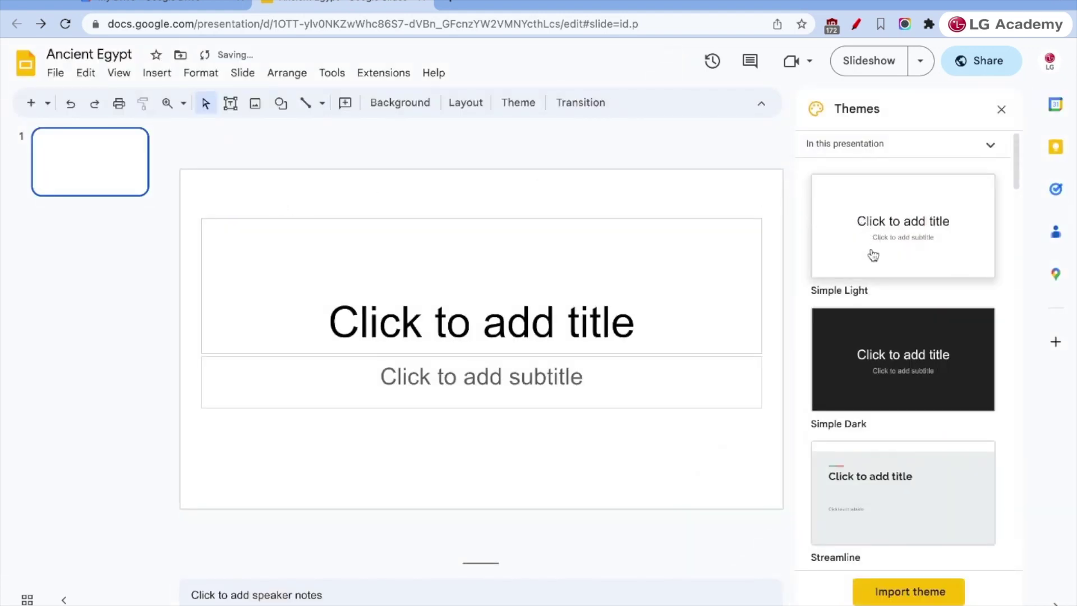
pyautogui.click(868, 365)
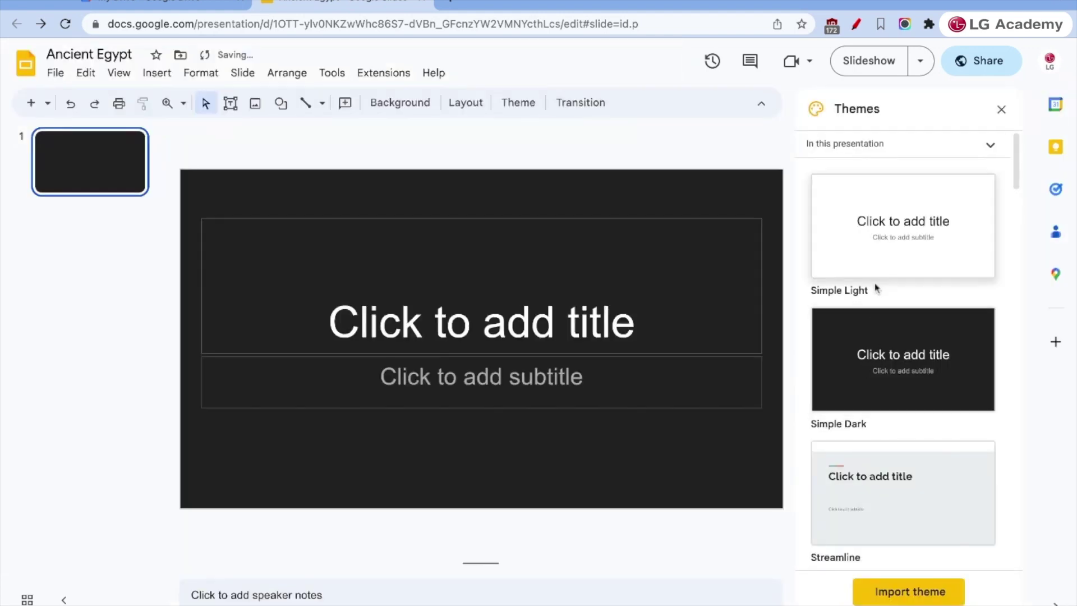
pyautogui.click(874, 259)
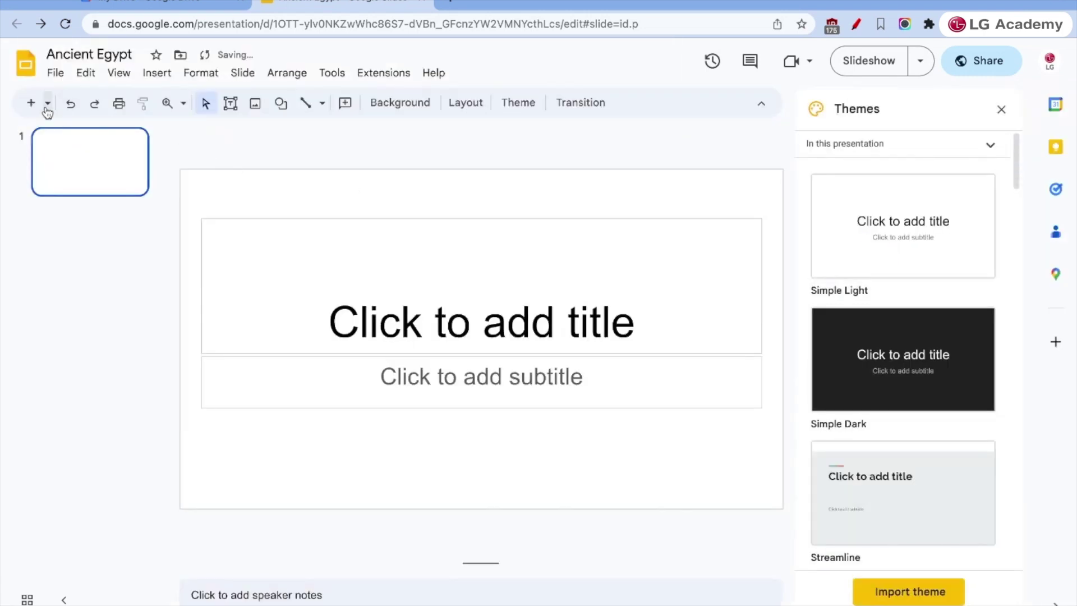
pyautogui.click(48, 106)
pyautogui.click(181, 397)
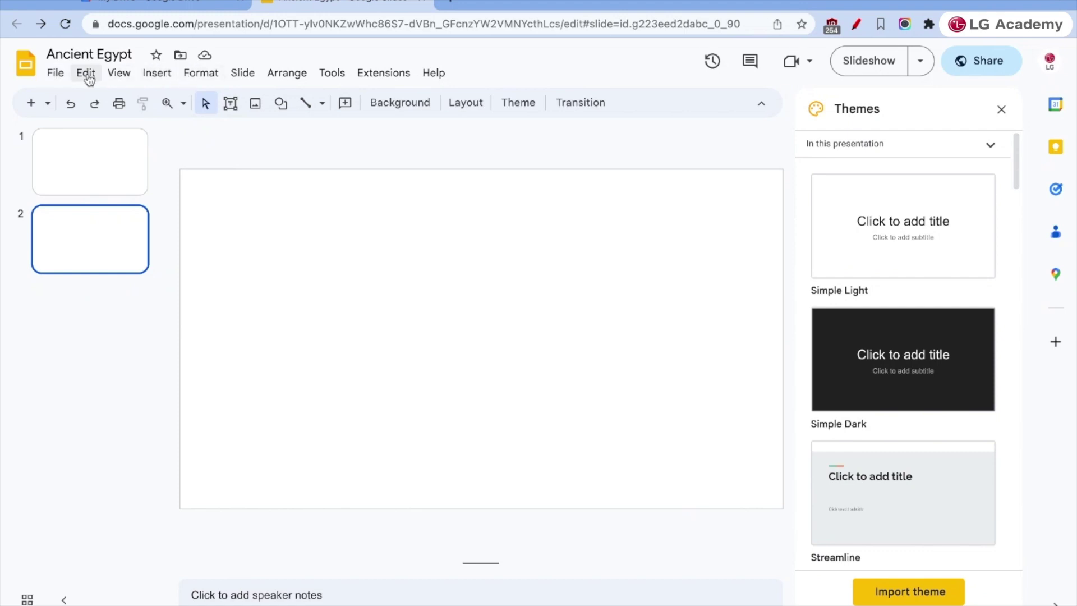
# - Search the web for 'pyramid' images and insert the first photo onto slide 2
pyautogui.click(150, 75)
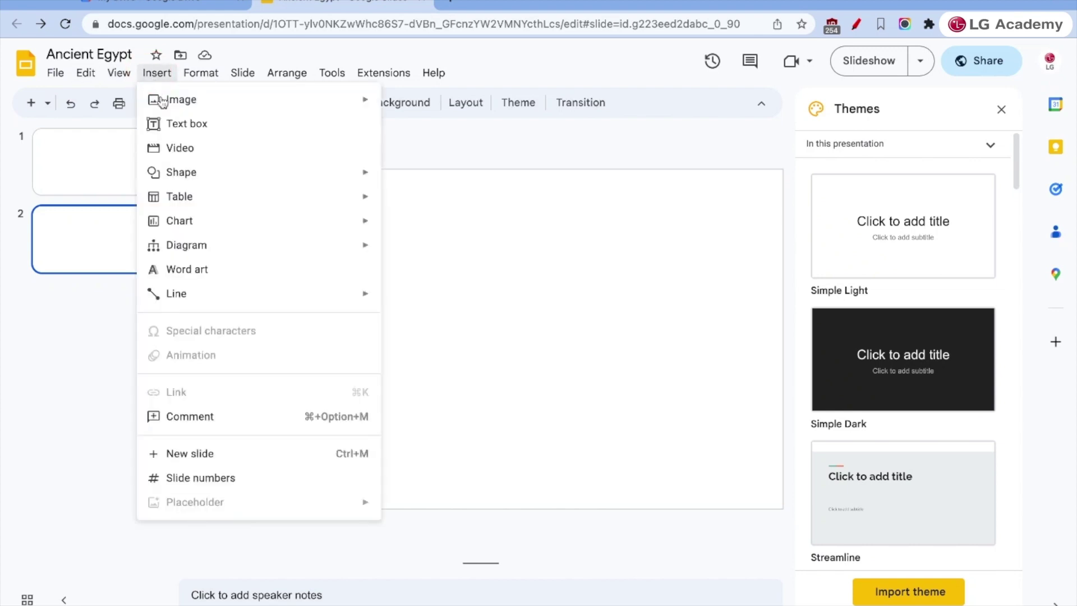
pyautogui.moveTo(162, 103)
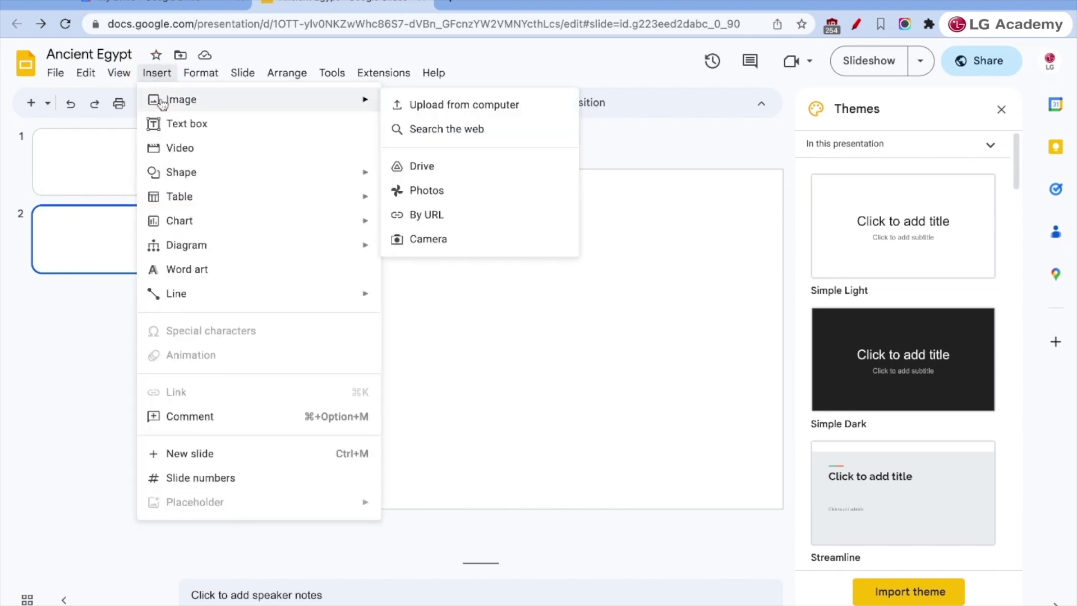
pyautogui.click(498, 107)
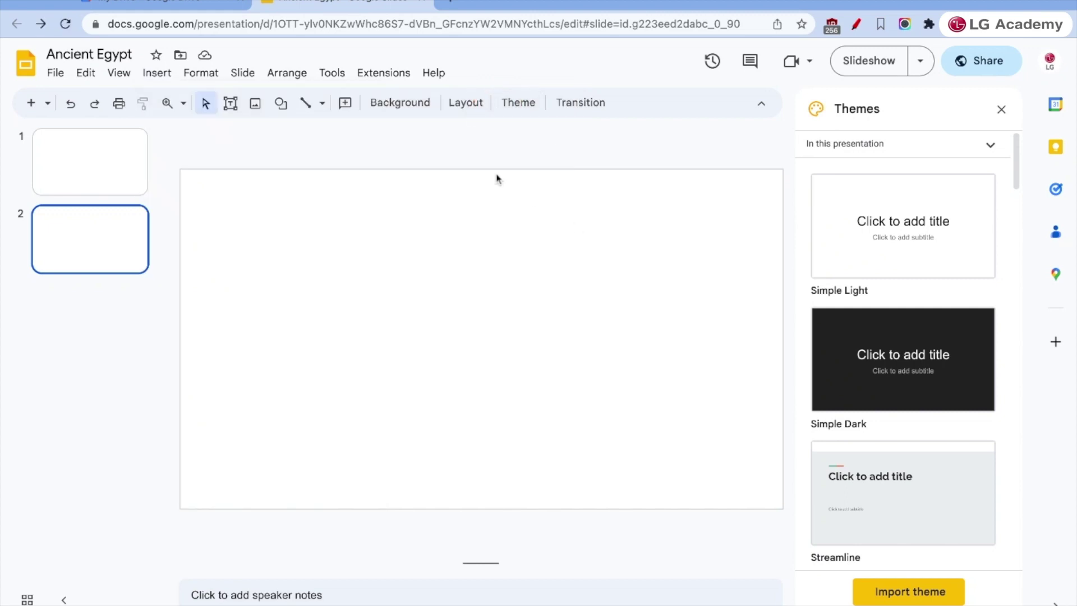
pyautogui.click(157, 72)
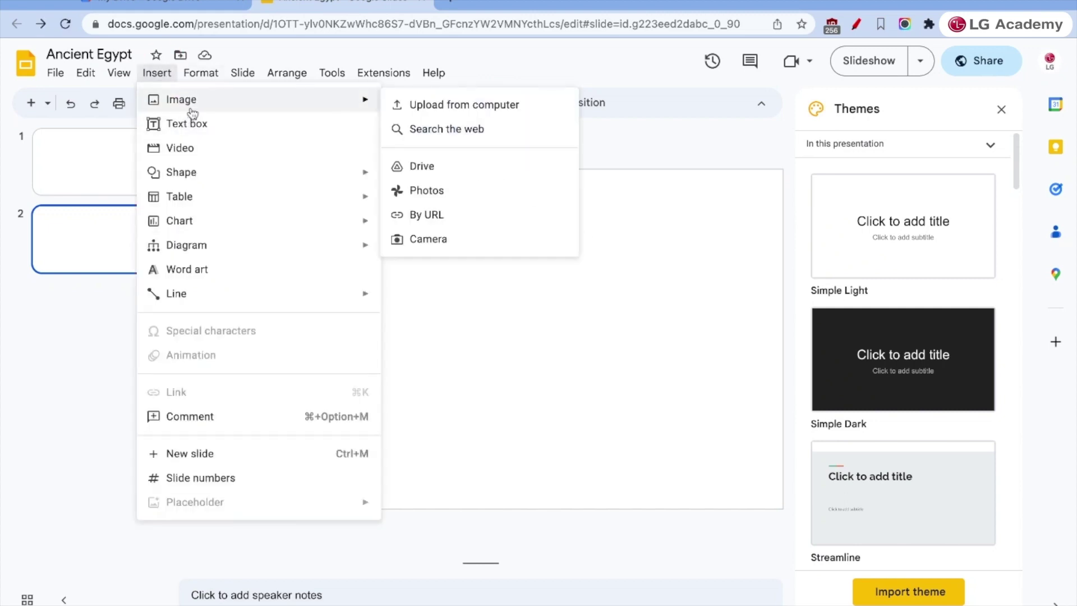
pyautogui.click(415, 128)
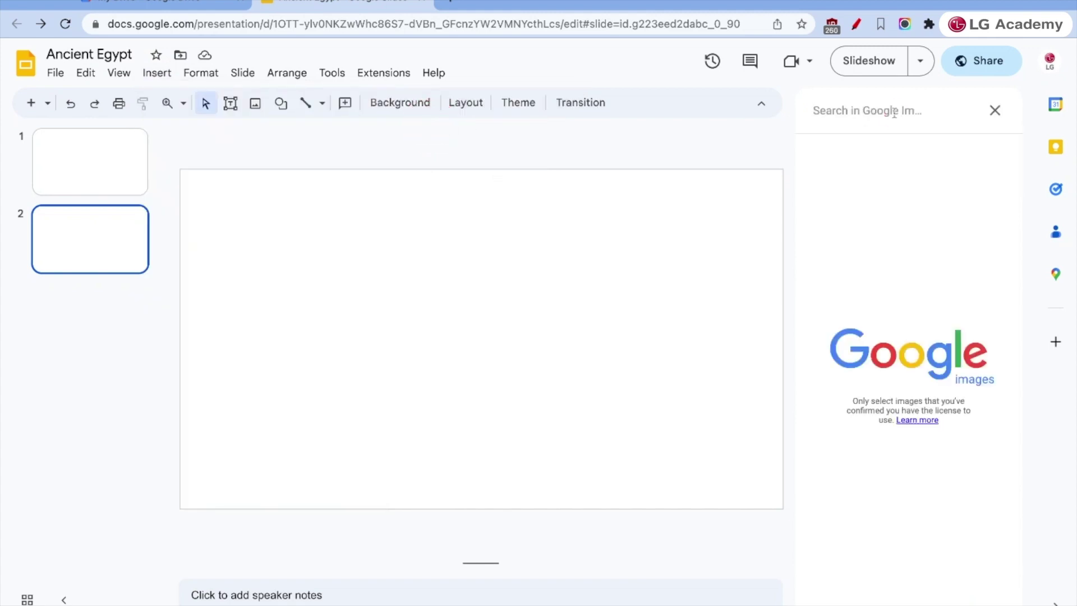
pyautogui.write('pyramid')
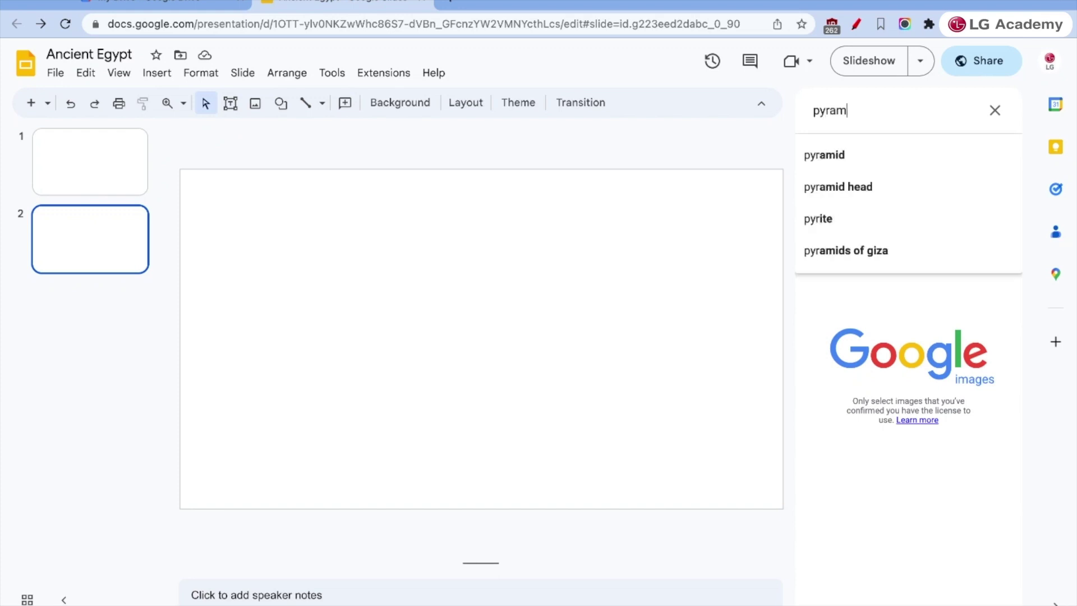
pyautogui.press('Return')
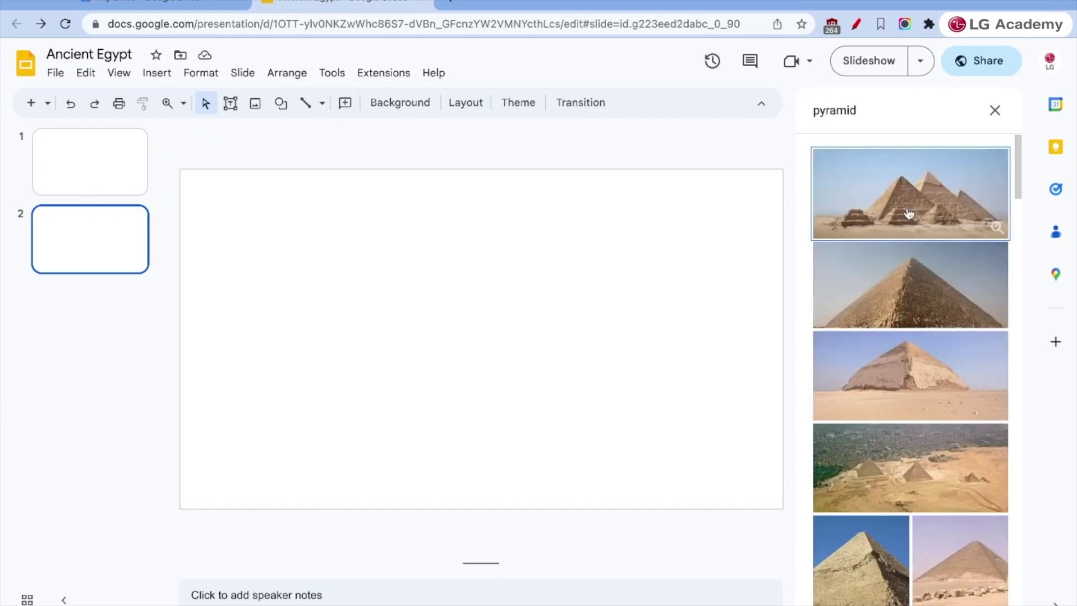
pyautogui.click(909, 214)
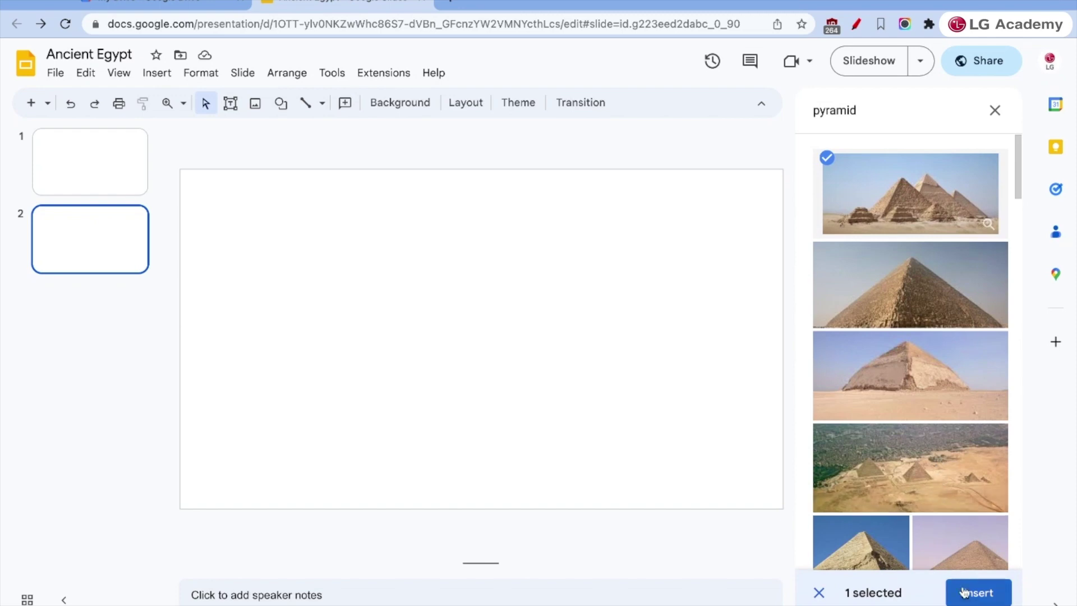
pyautogui.click(978, 592)
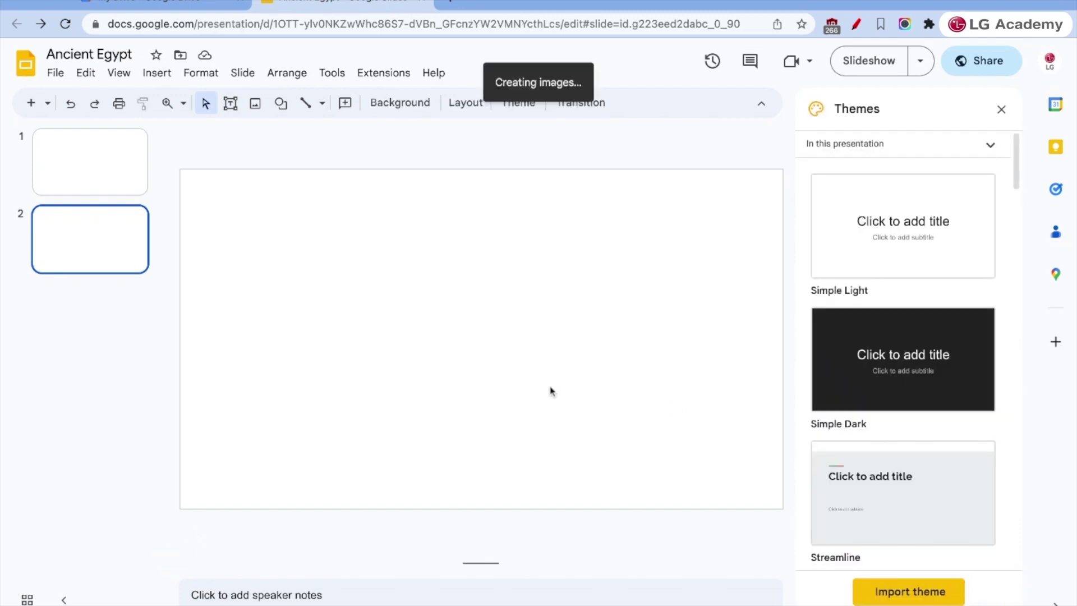
# - Drag the pyramid photo right until it snaps to slide 2's right edge
pyautogui.moveTo(476, 346); pyautogui.dragTo(598, 346)
pyautogui.click(158, 73)
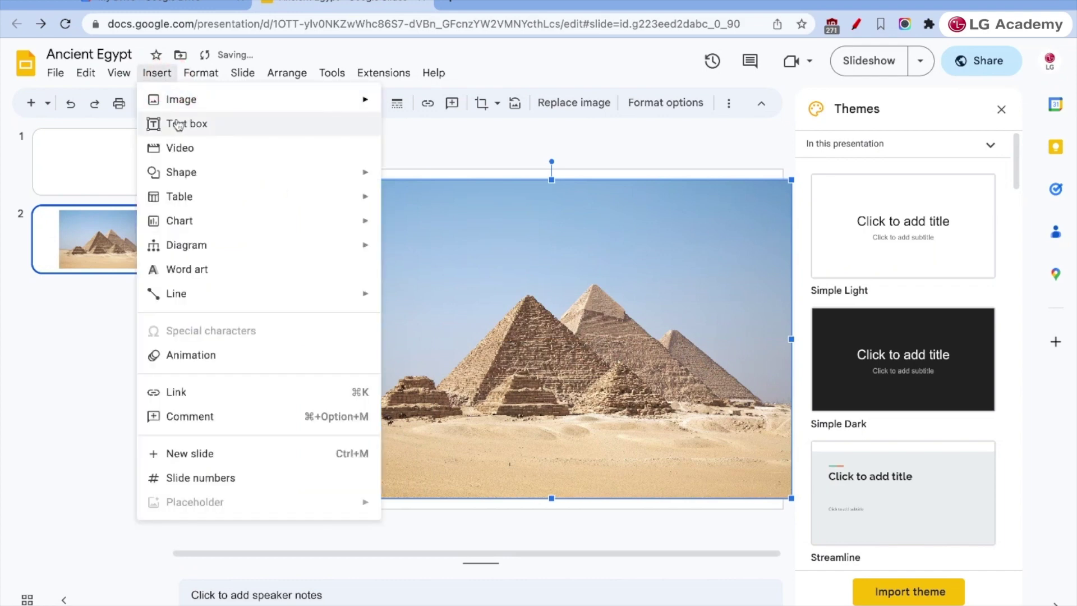
pyautogui.moveTo(174, 101)
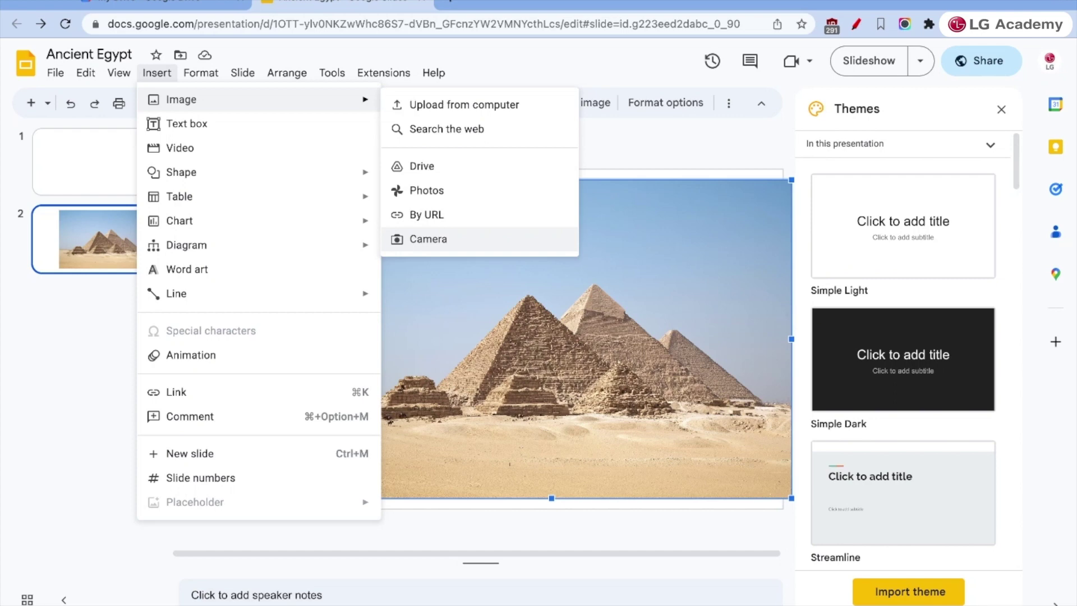
pyautogui.click(482, 317)
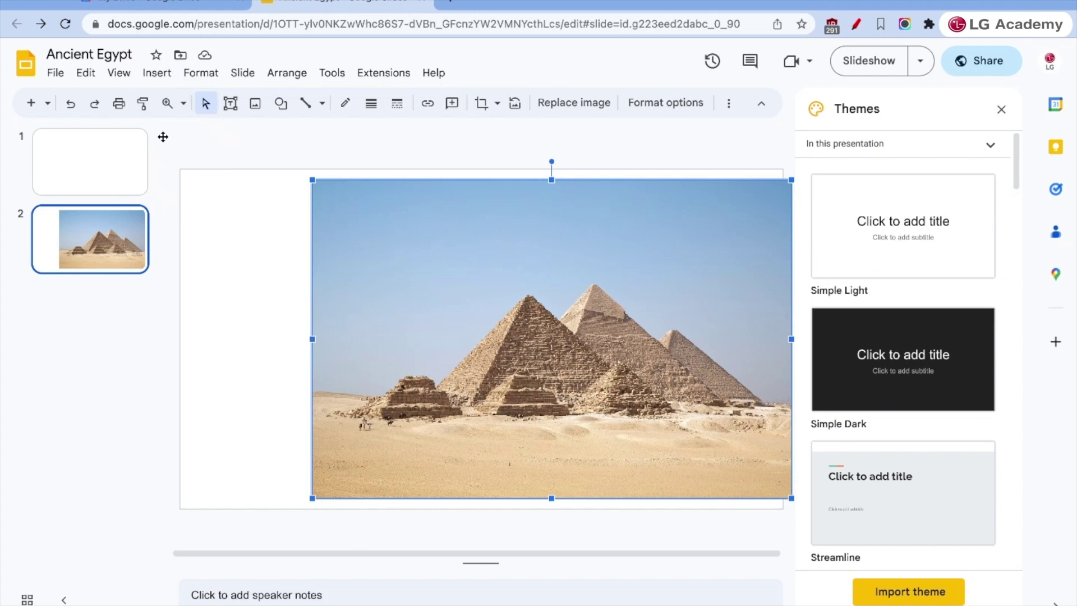
pyautogui.click(158, 77)
pyautogui.click(158, 77)
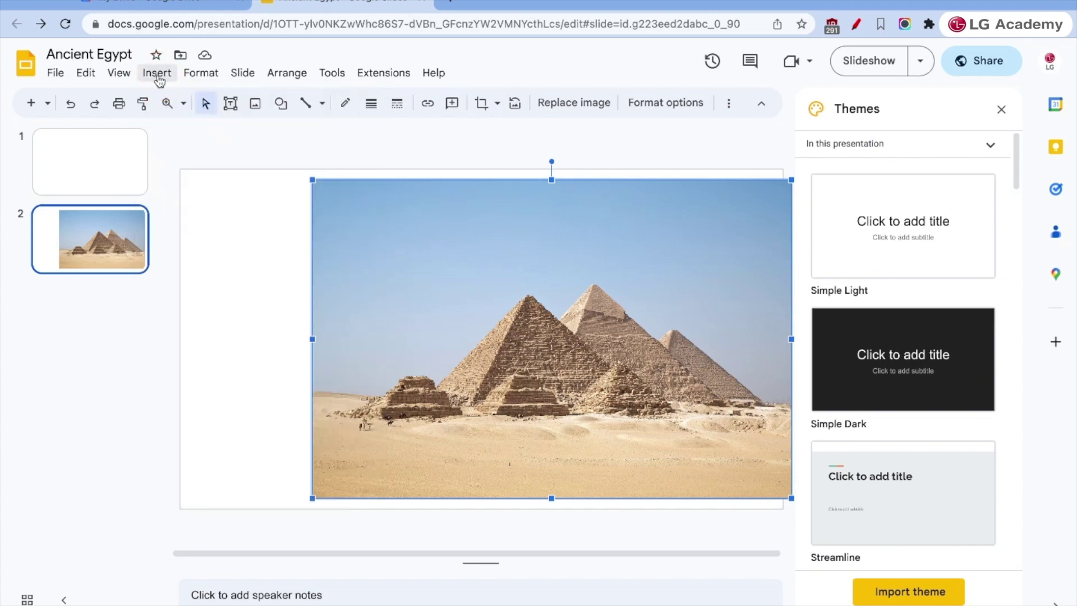
# - In Page setup, choose a Custom size and enter 8.5 inches as the width
pyautogui.click(56, 73)
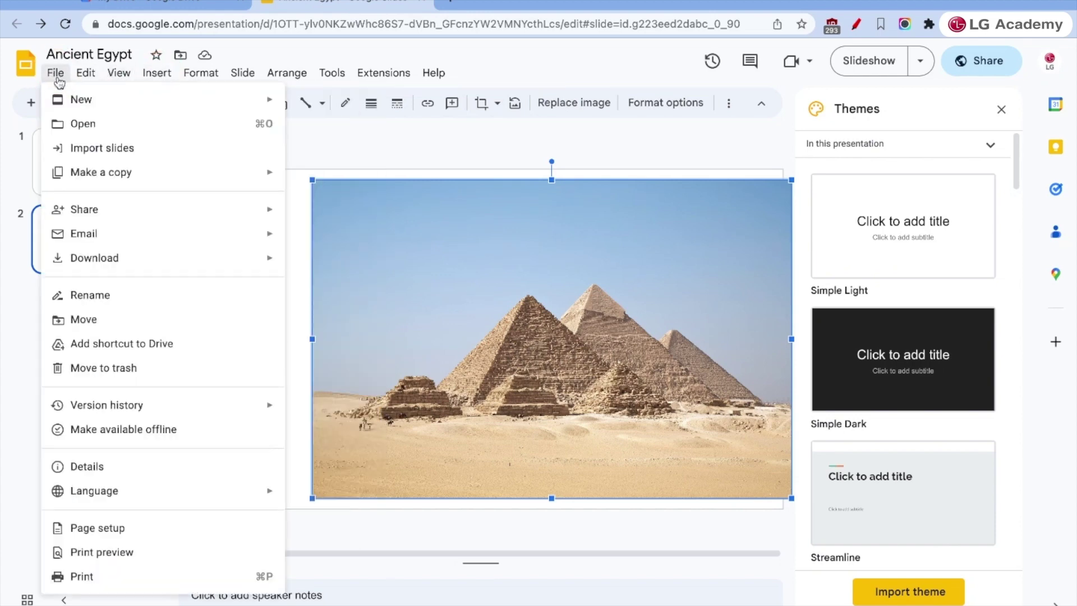
pyautogui.moveTo(105, 212)
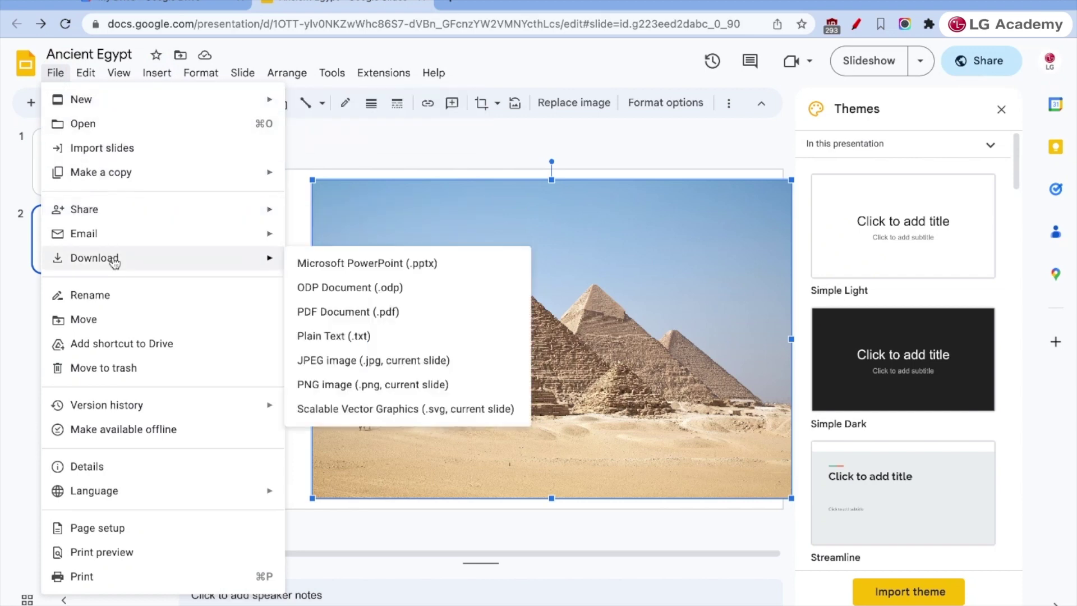
pyautogui.click(117, 528)
pyautogui.click(502, 328)
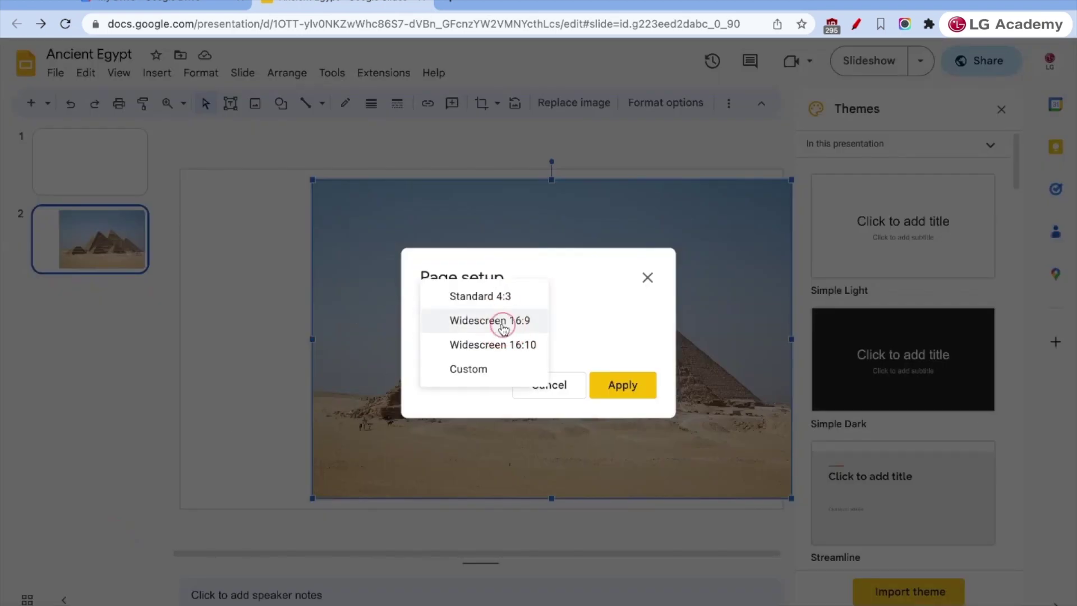
pyautogui.click(492, 373)
pyautogui.click(473, 331)
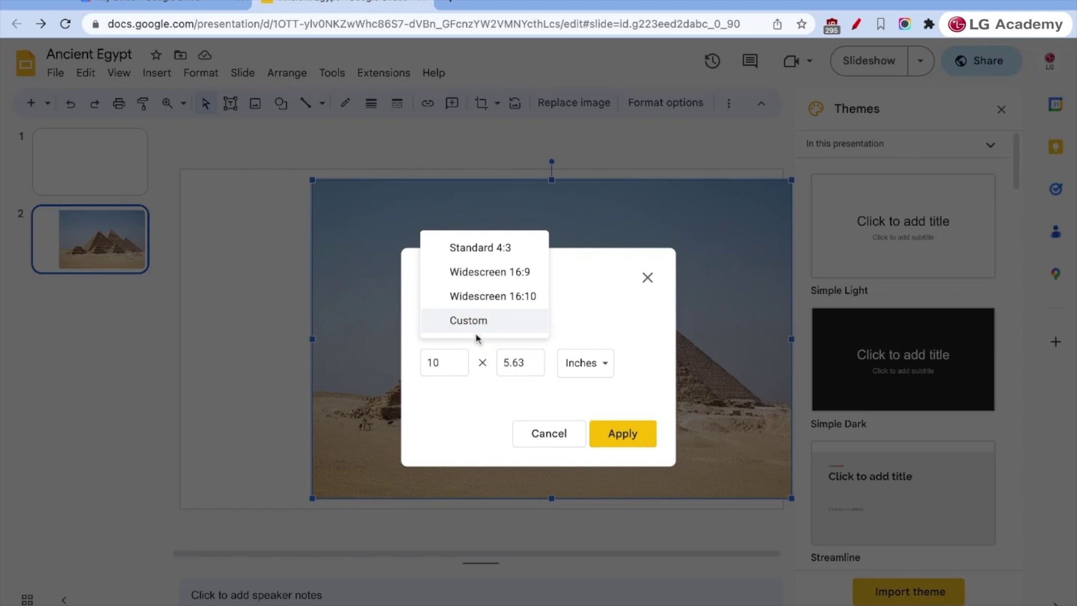
pyautogui.click(488, 272)
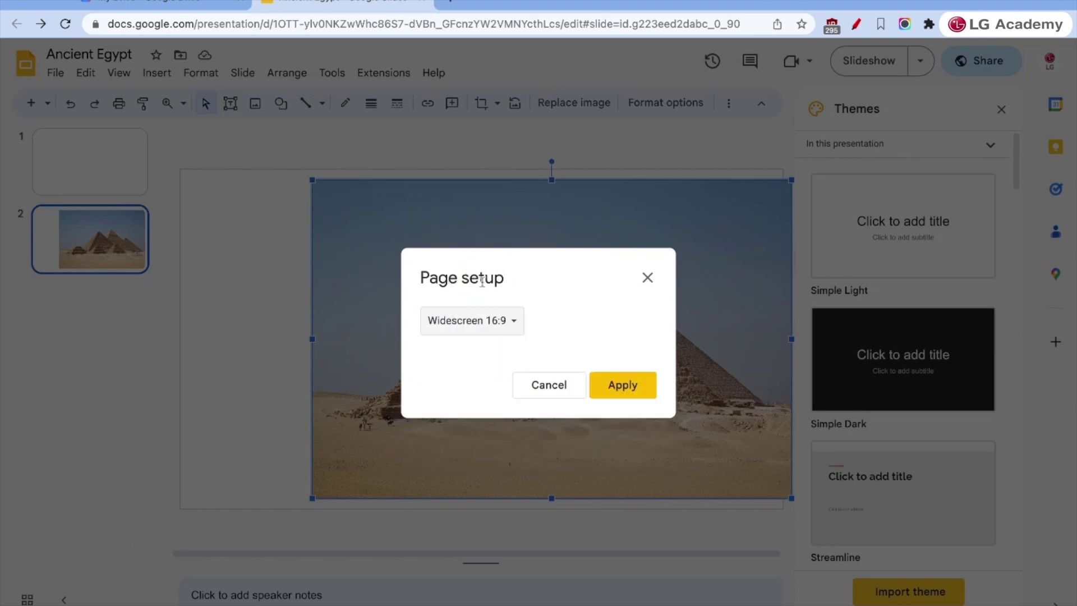
pyautogui.click(486, 331)
pyautogui.click(474, 369)
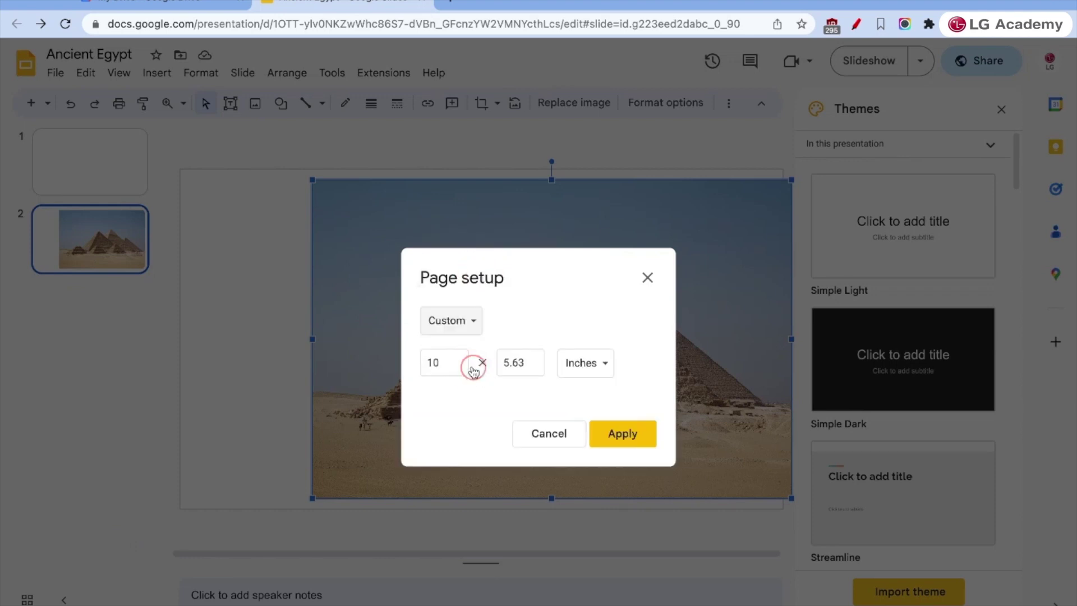
pyautogui.doubleClick(459, 364)
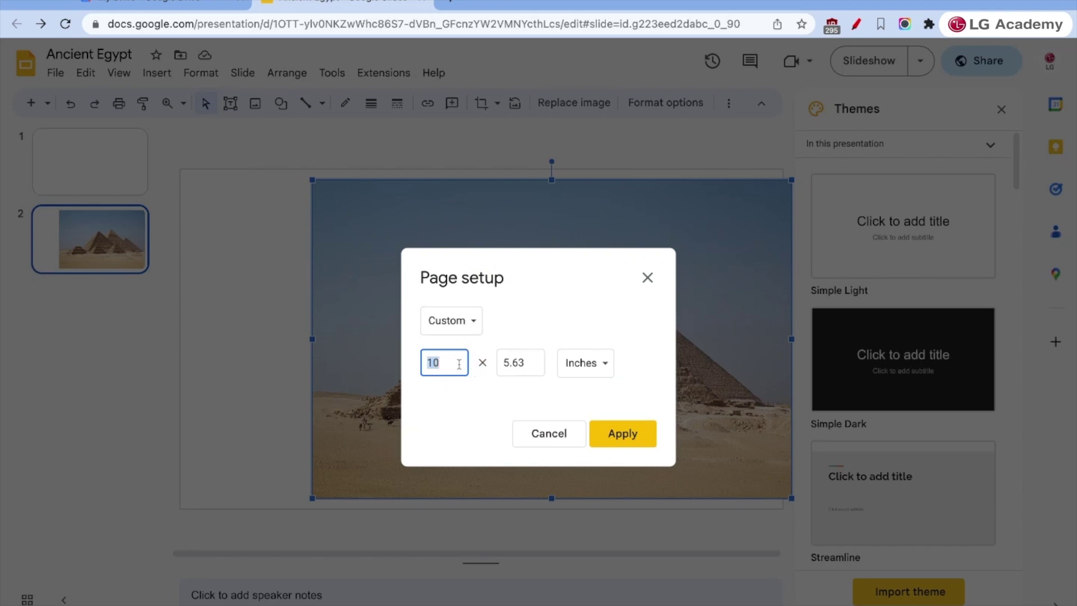
pyautogui.write('8.5')
pyautogui.press('Tab')
# - Apply the 8.5 × 11 inch page size and shift the pyramid photo left on slide 2
pyautogui.write('11')
pyautogui.click(610, 434)
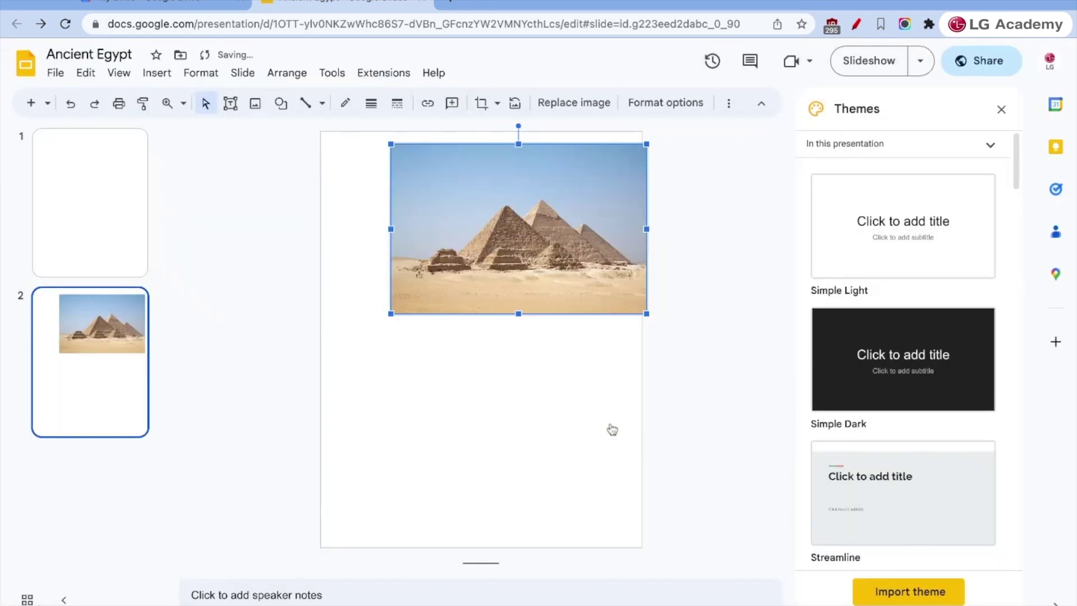
pyautogui.moveTo(529, 286); pyautogui.dragTo(497, 286)
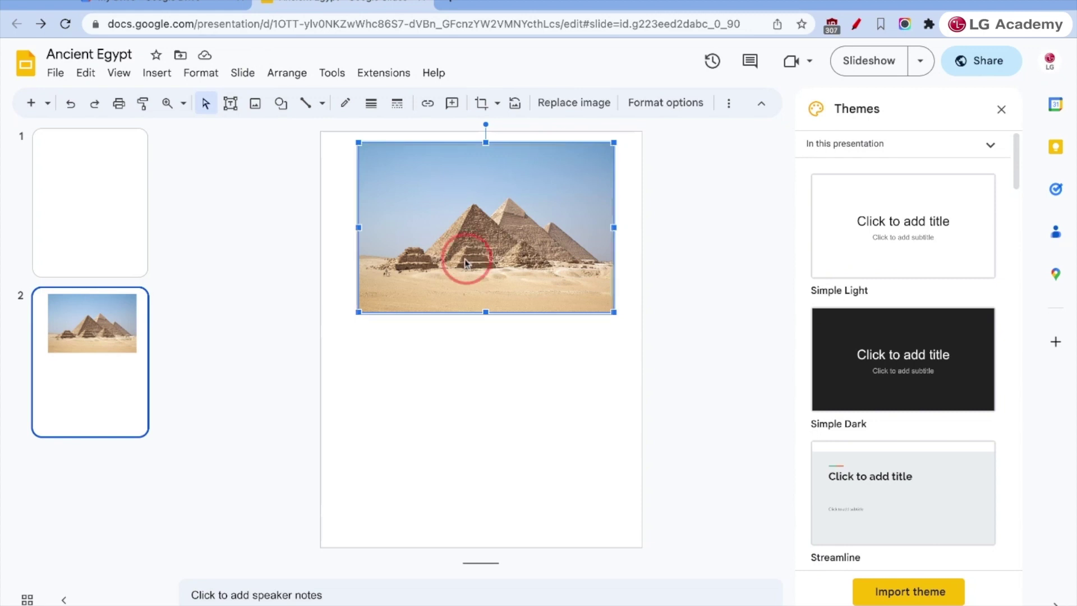
pyautogui.moveTo(466, 256); pyautogui.dragTo(465, 258)
# - Return to the title slide 1 in the filmstrip
pyautogui.click(120, 228)
pyautogui.click(113, 325)
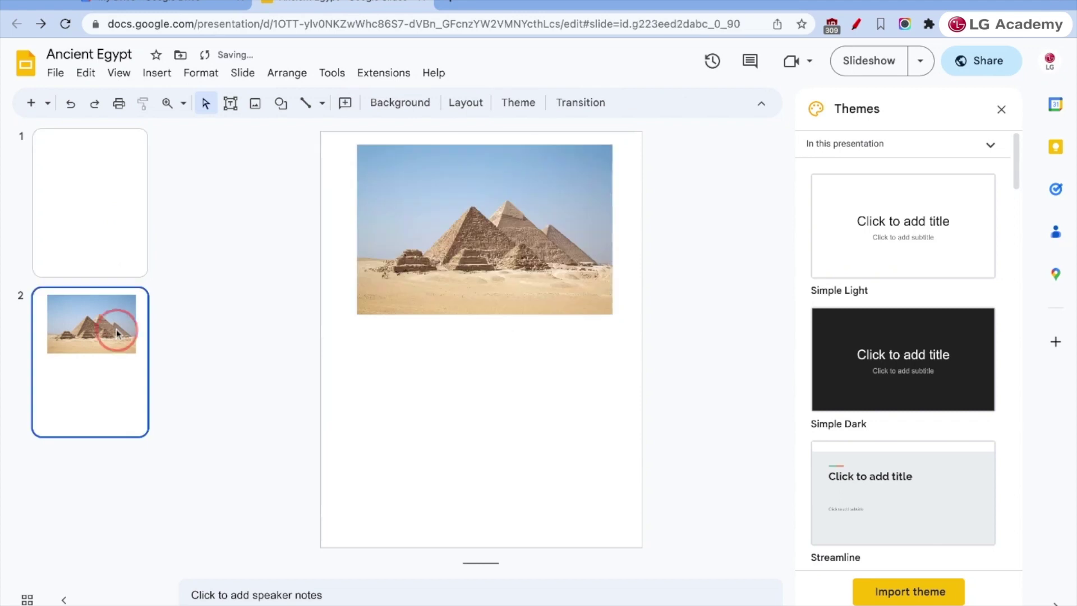
pyautogui.click(113, 225)
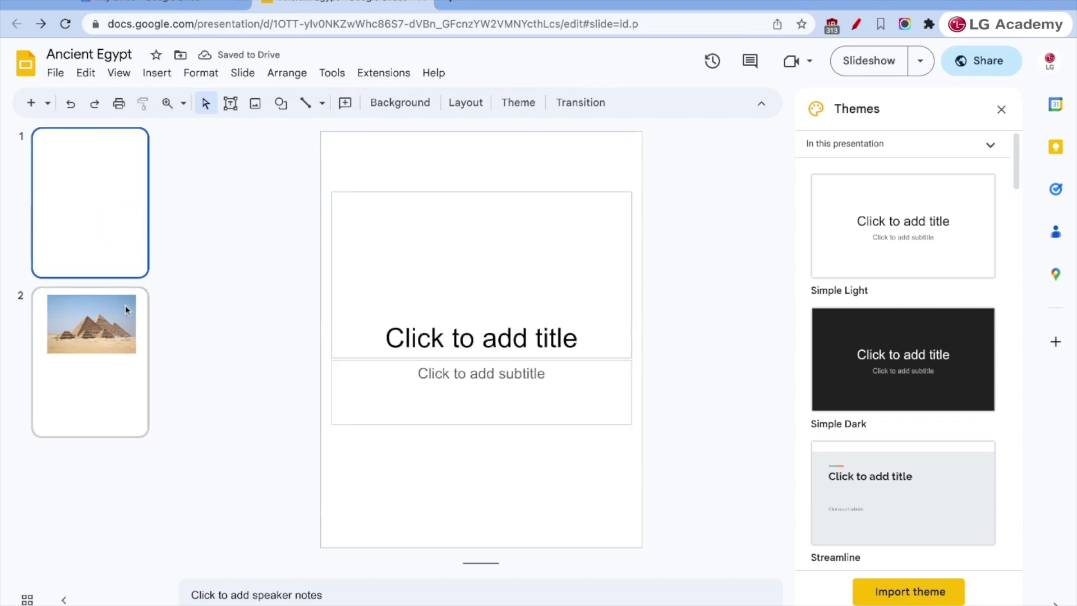
pyautogui.click(55, 72)
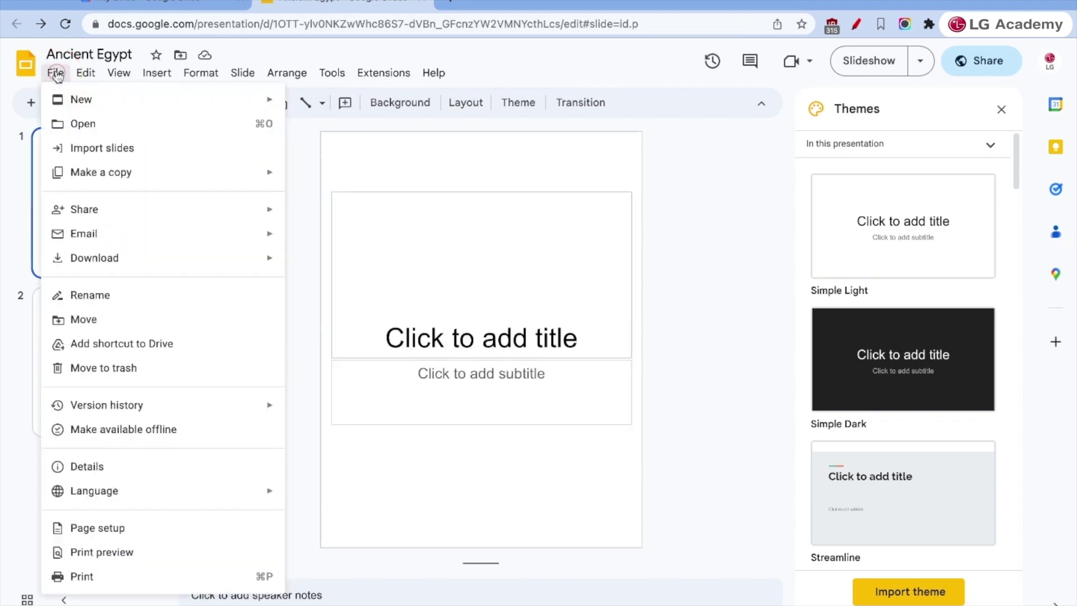
pyautogui.click(97, 578)
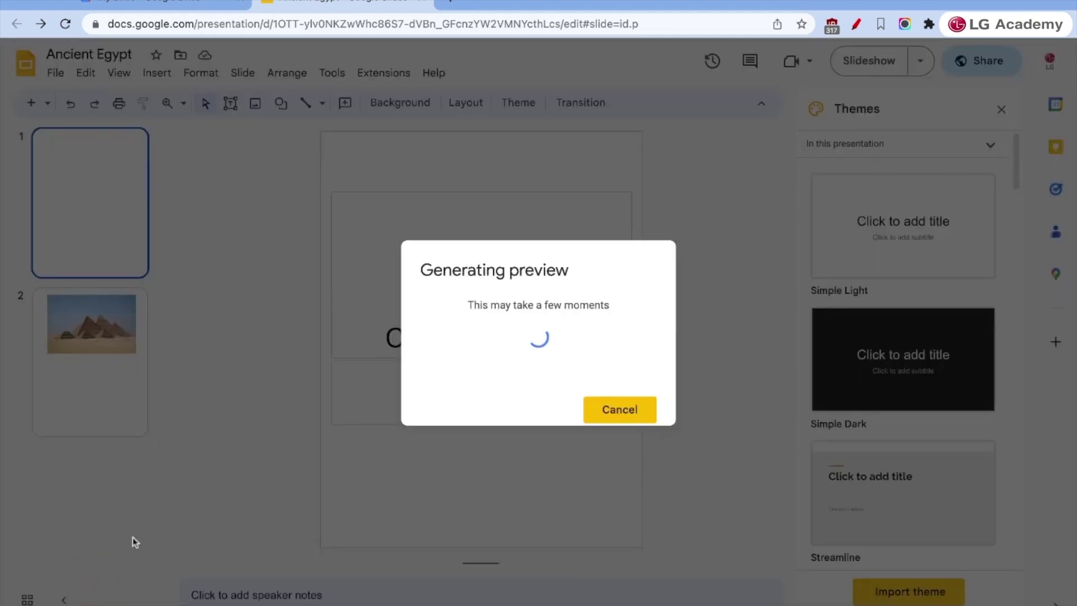
pyautogui.click(606, 417)
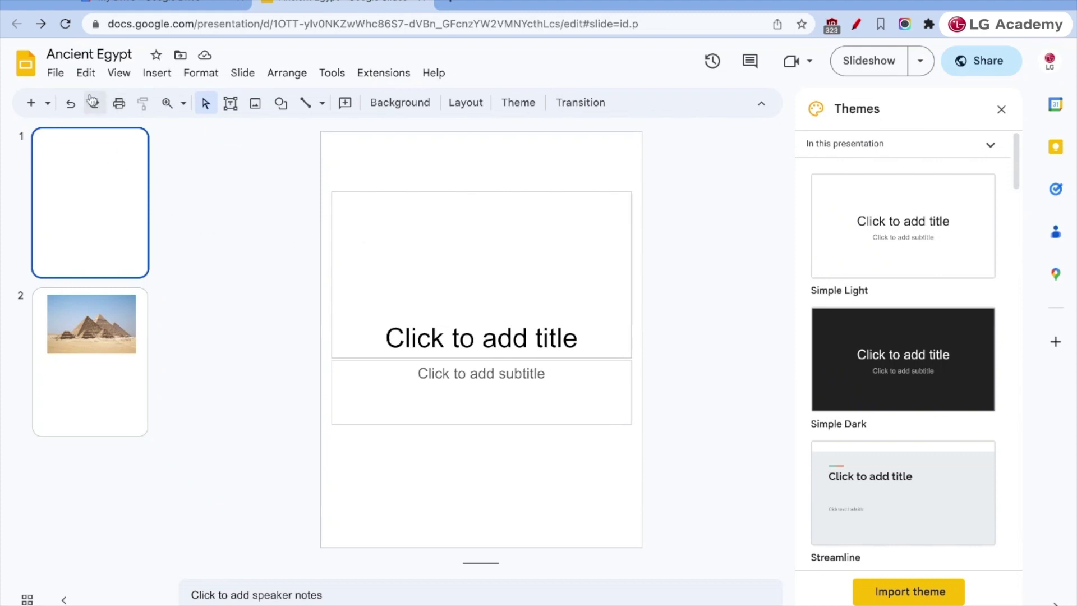
pyautogui.click(54, 73)
pyautogui.moveTo(85, 75)
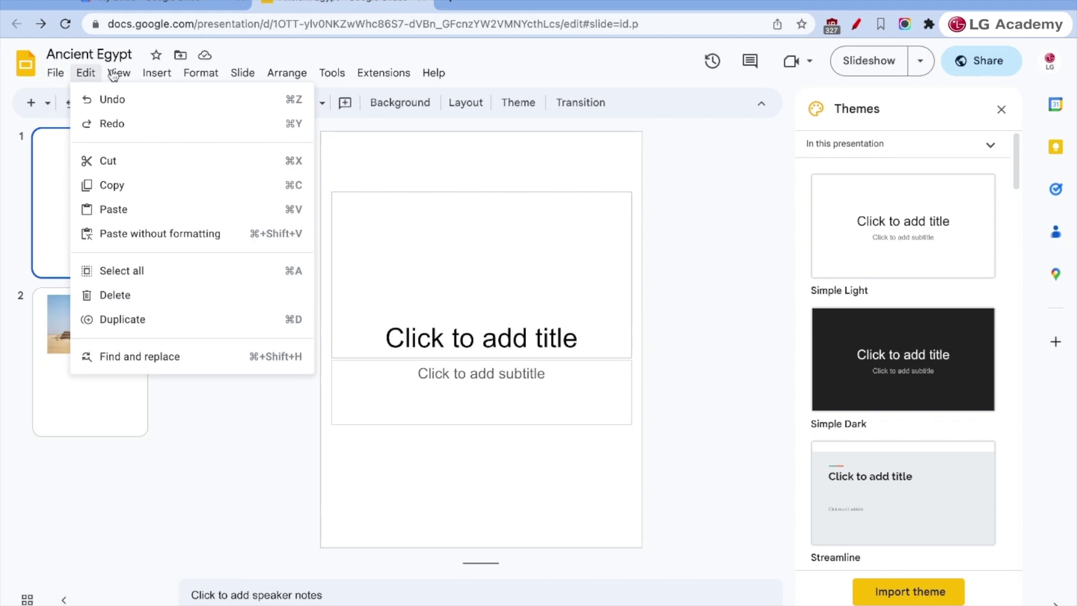
pyautogui.moveTo(119, 75)
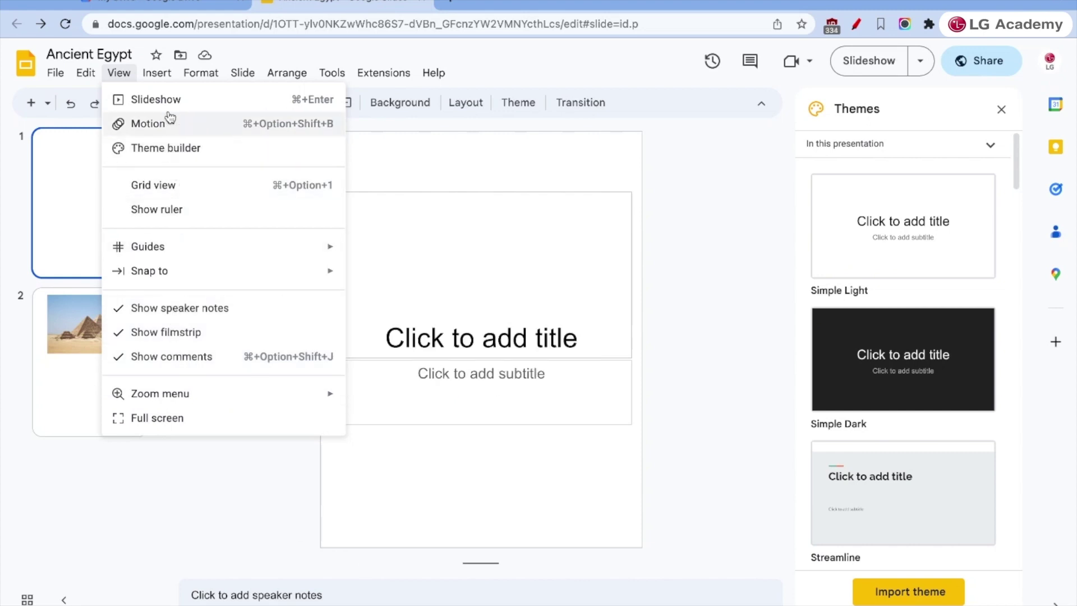
pyautogui.click(170, 192)
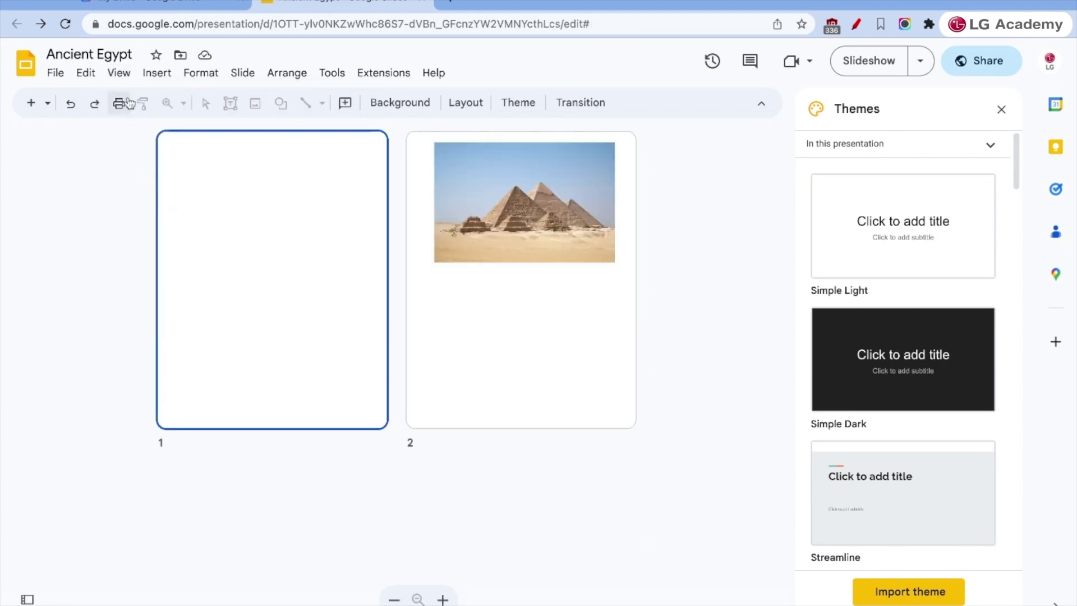
pyautogui.click(130, 76)
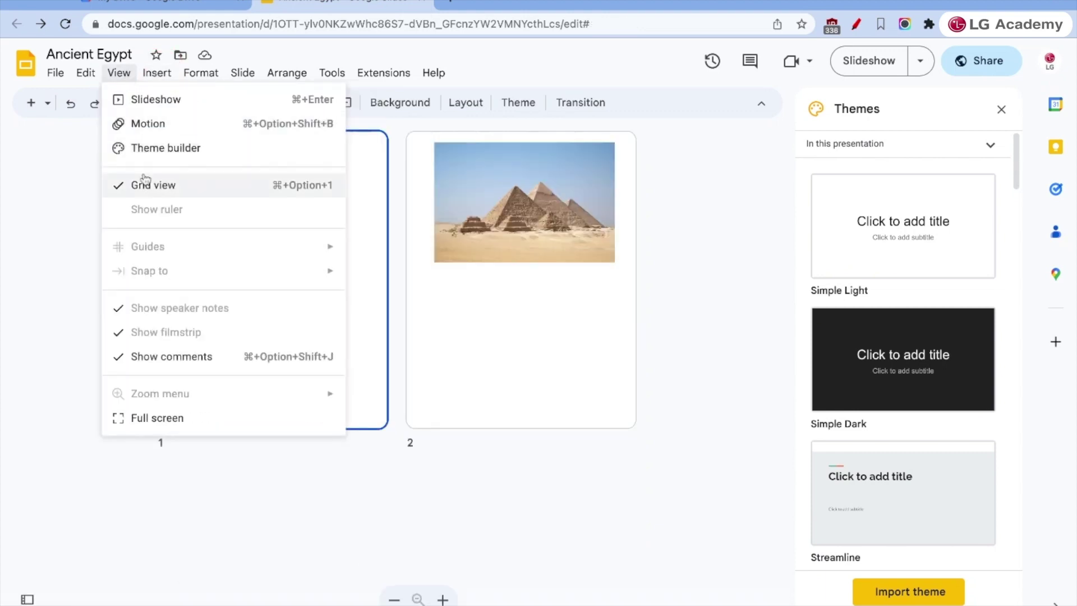
pyautogui.click(145, 186)
pyautogui.click(119, 73)
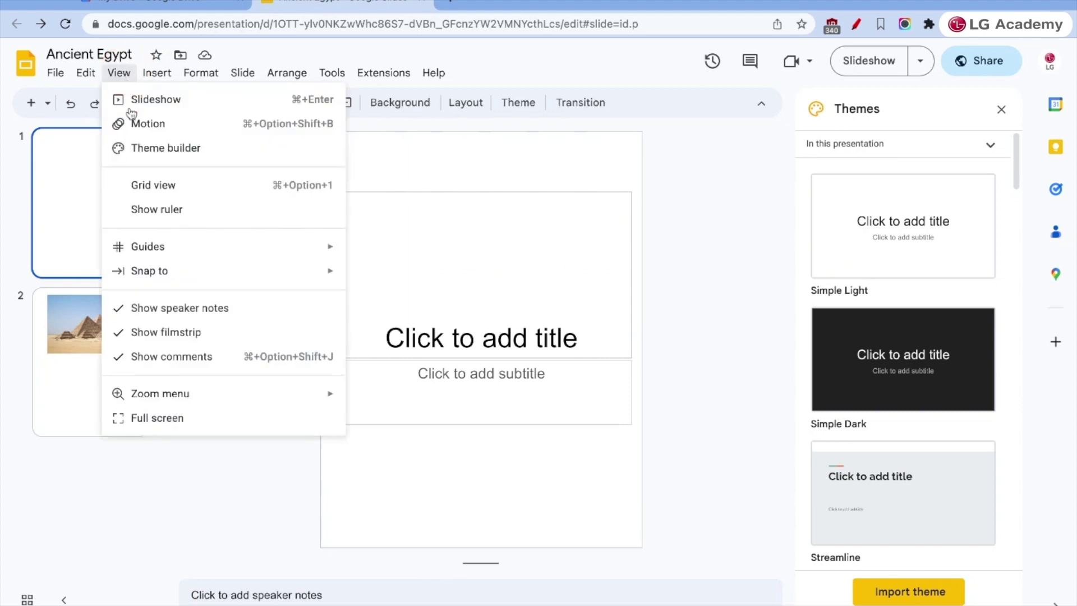
pyautogui.moveTo(152, 280)
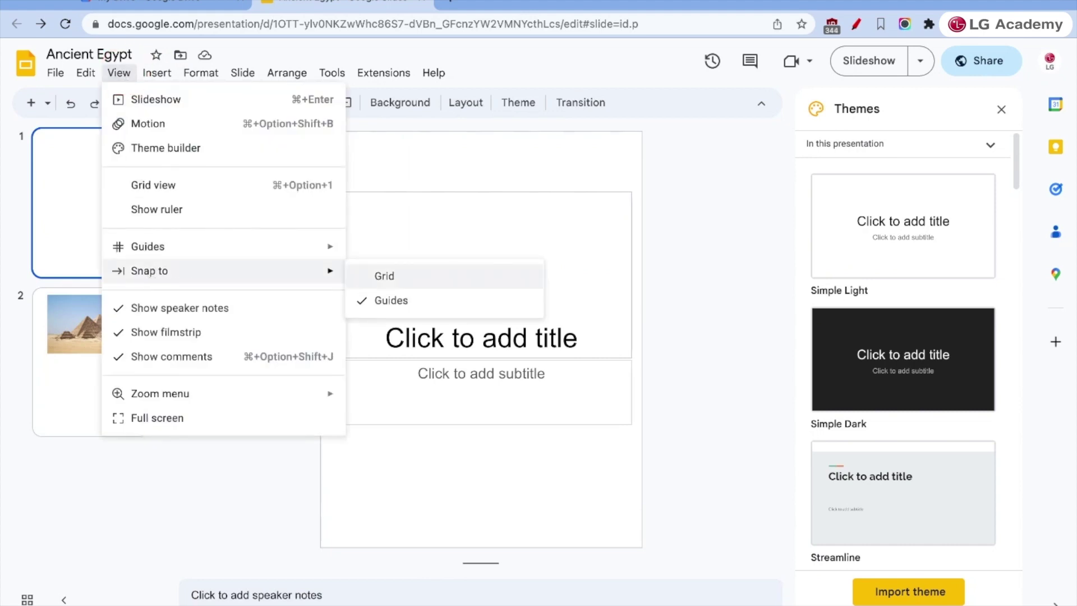
pyautogui.click(158, 79)
# - Add a new blank slide 3 right after the pyramids slide
pyautogui.moveTo(209, 81)
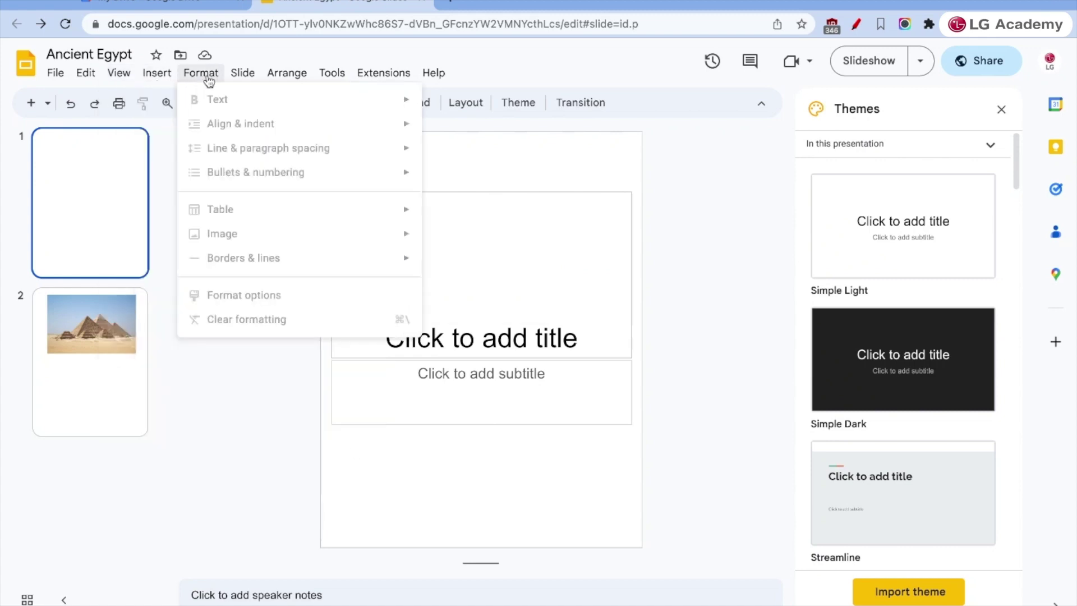
pyautogui.click(478, 332)
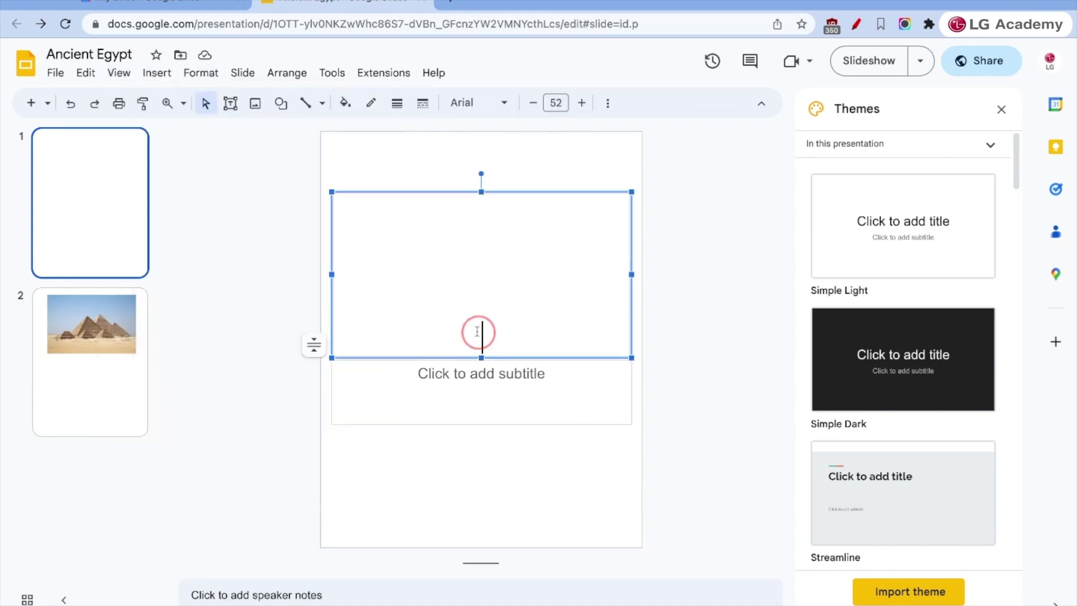
pyautogui.click(199, 74)
pyautogui.moveTo(219, 109)
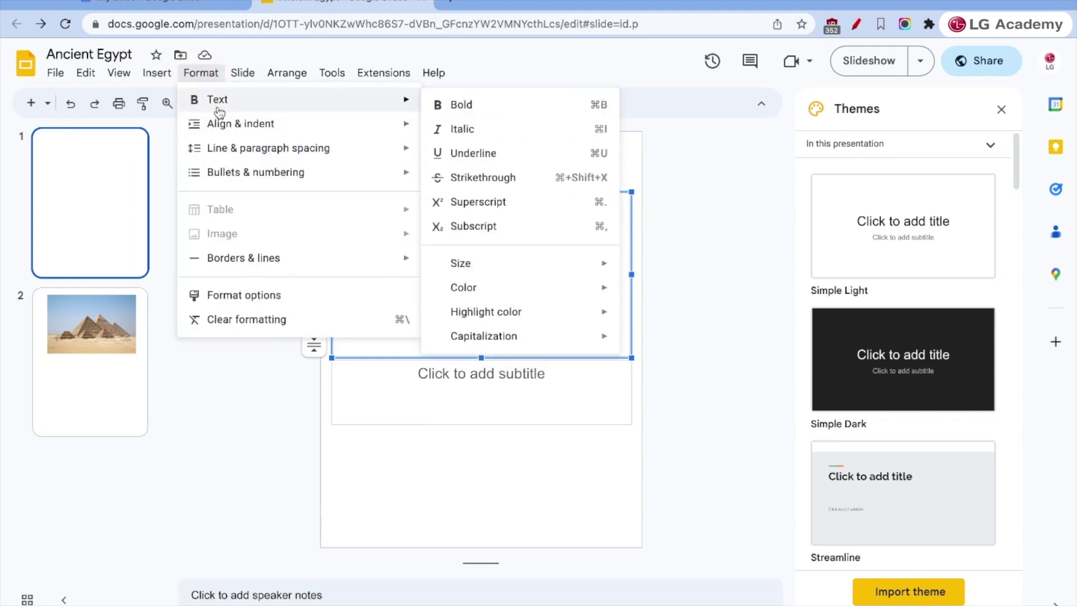
pyautogui.moveTo(219, 134)
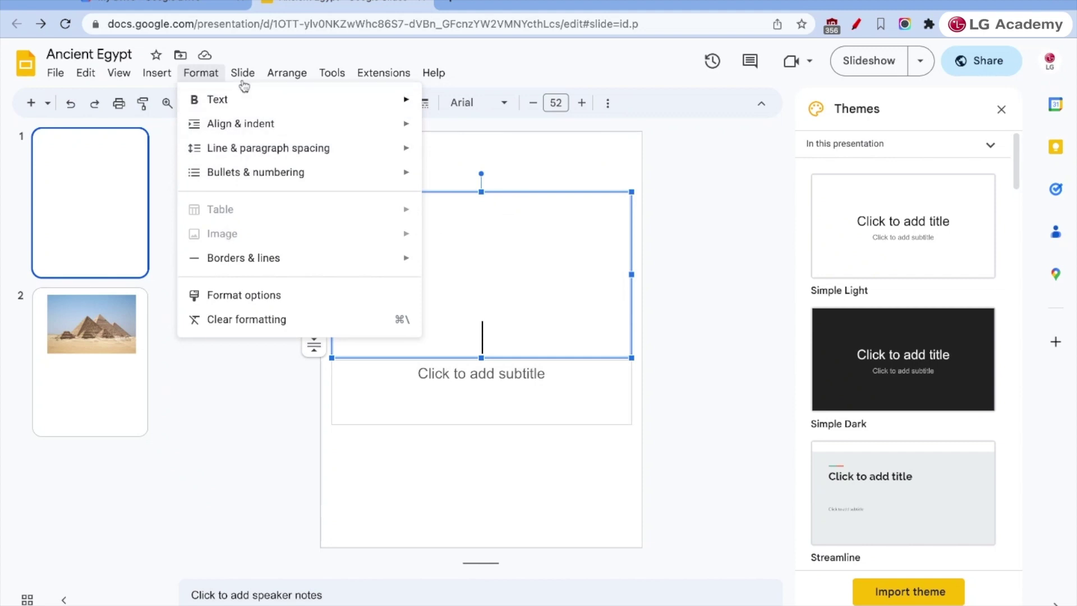
pyautogui.moveTo(244, 82)
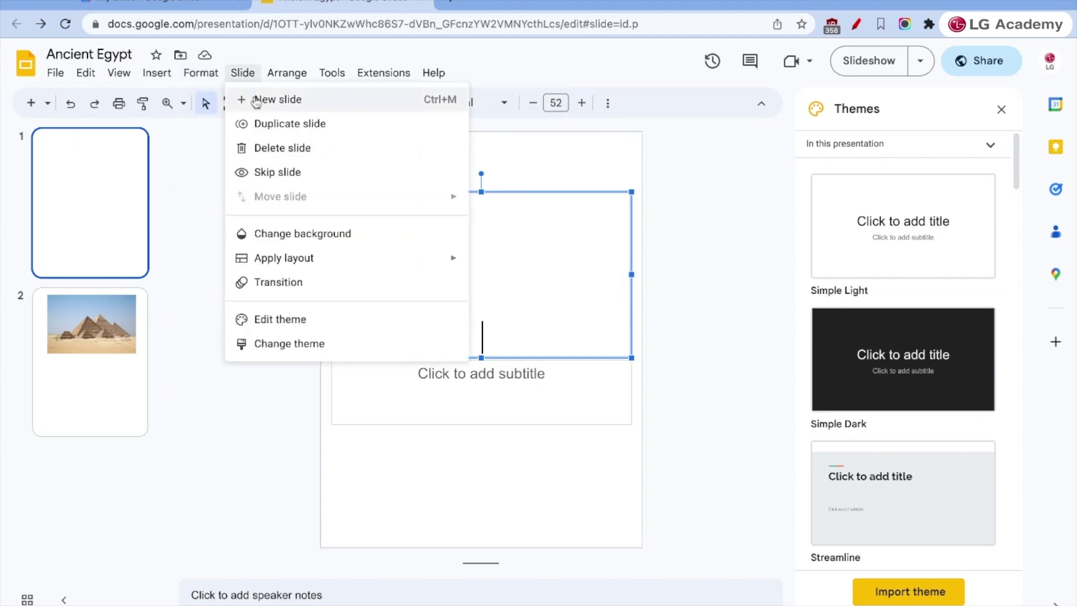
pyautogui.click(95, 322)
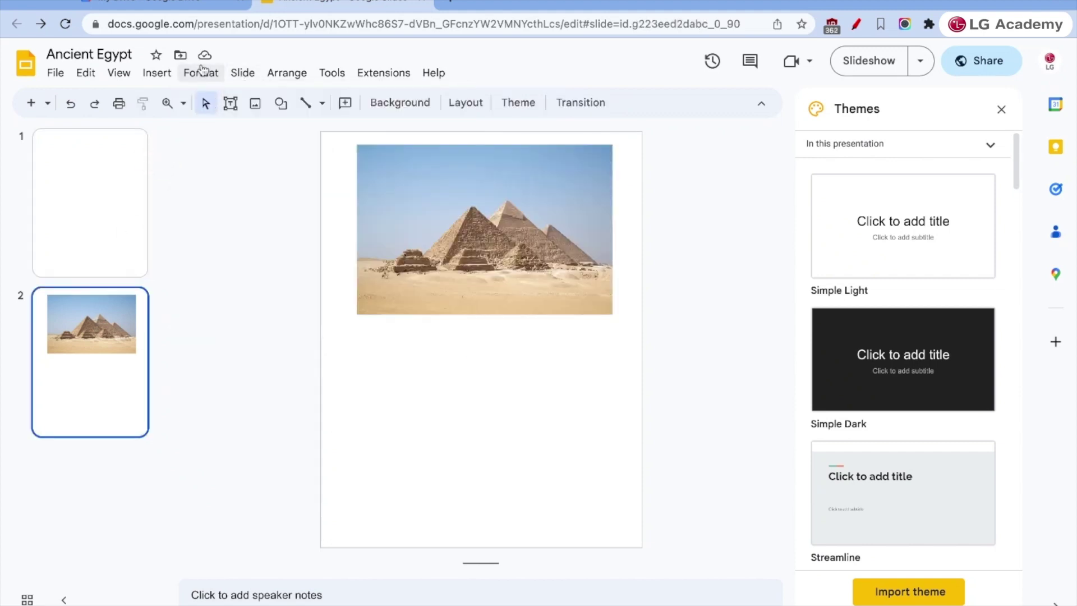
pyautogui.click(242, 73)
pyautogui.click(251, 99)
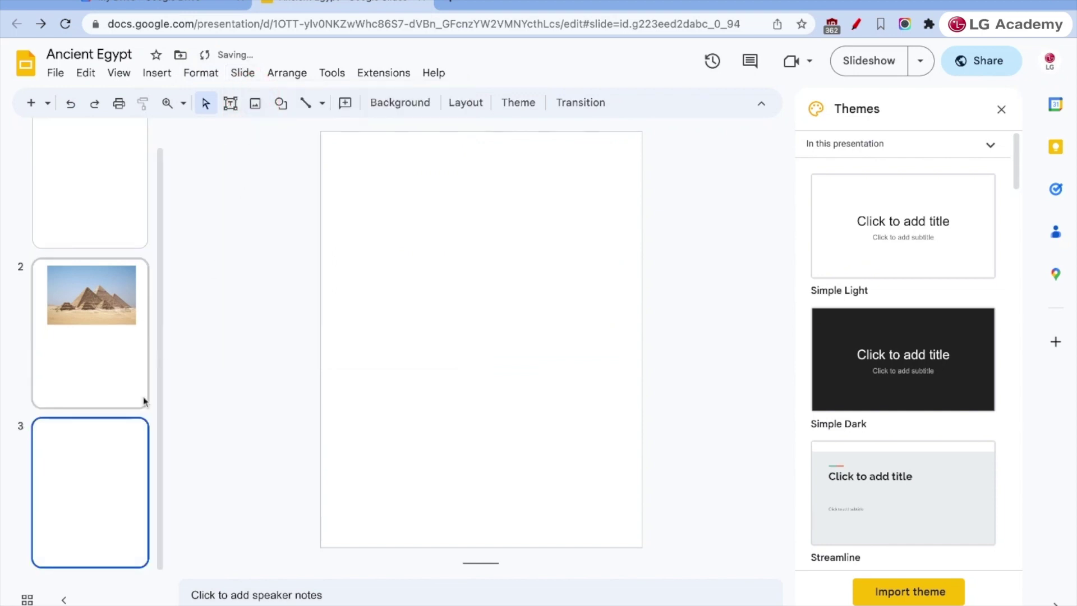
# - Copy blank slide 3 and paste it twice to make five slides, then reselect slide 3
pyautogui.rightClick(96, 490)
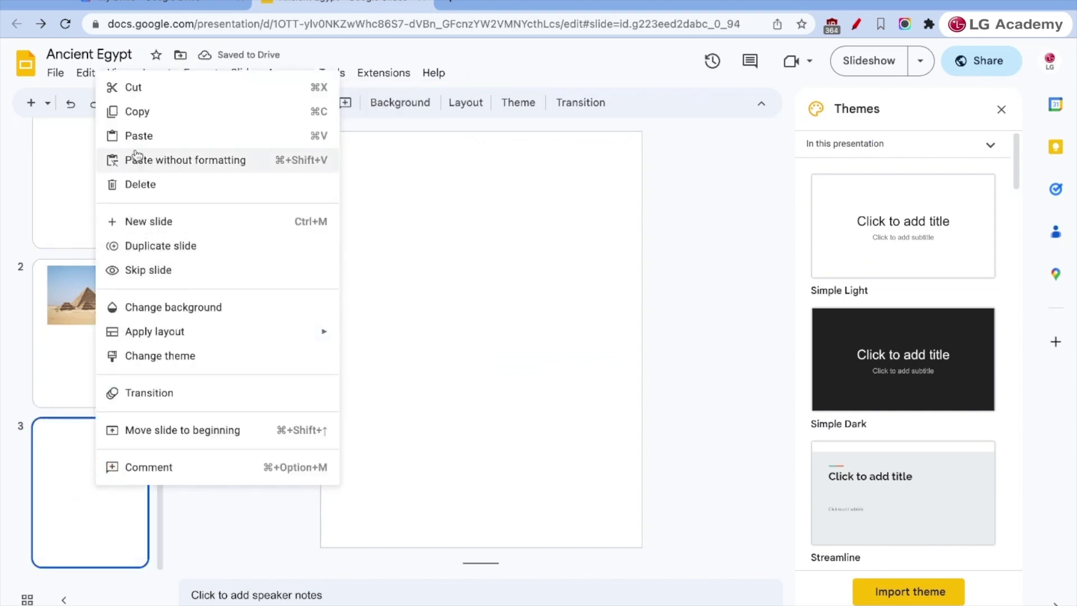
pyautogui.click(136, 113)
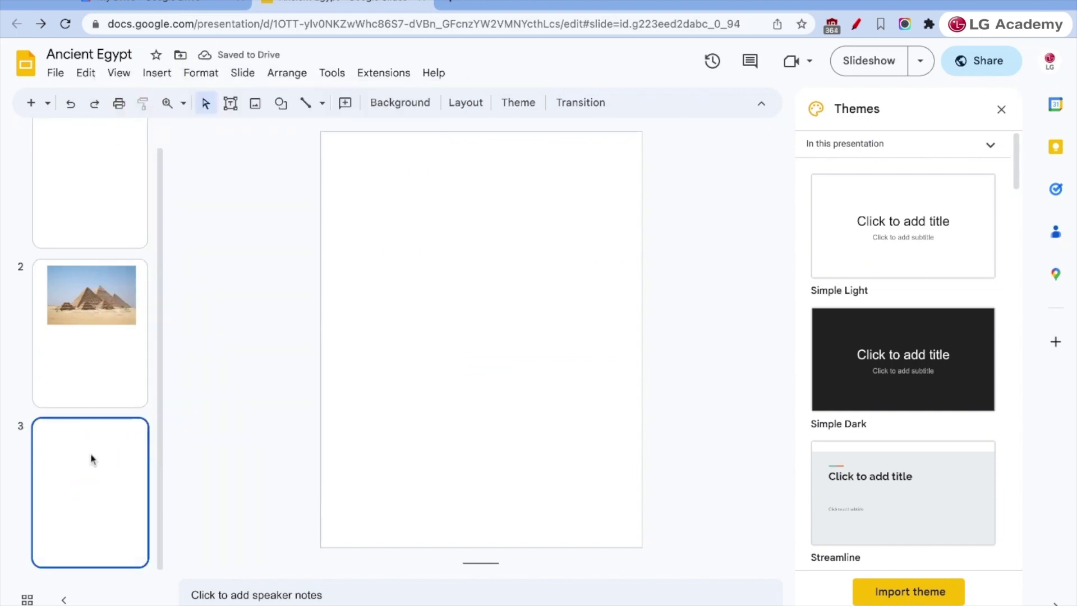
pyautogui.hotkey('ctrl', 'v')
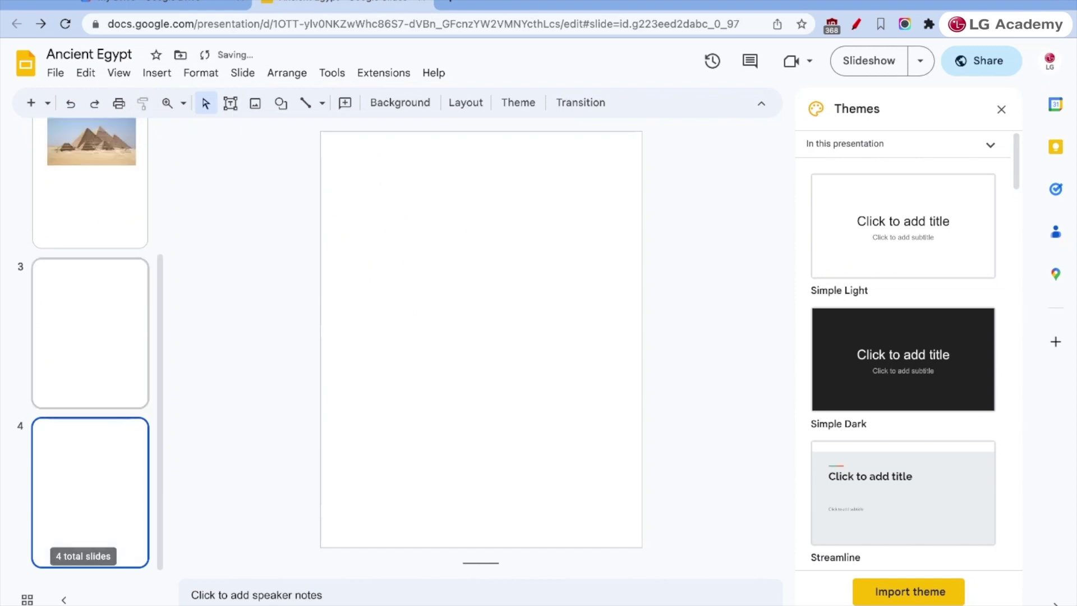
pyautogui.hotkey('ctrl', 'v')
pyautogui.scroll(5, 84, 304)
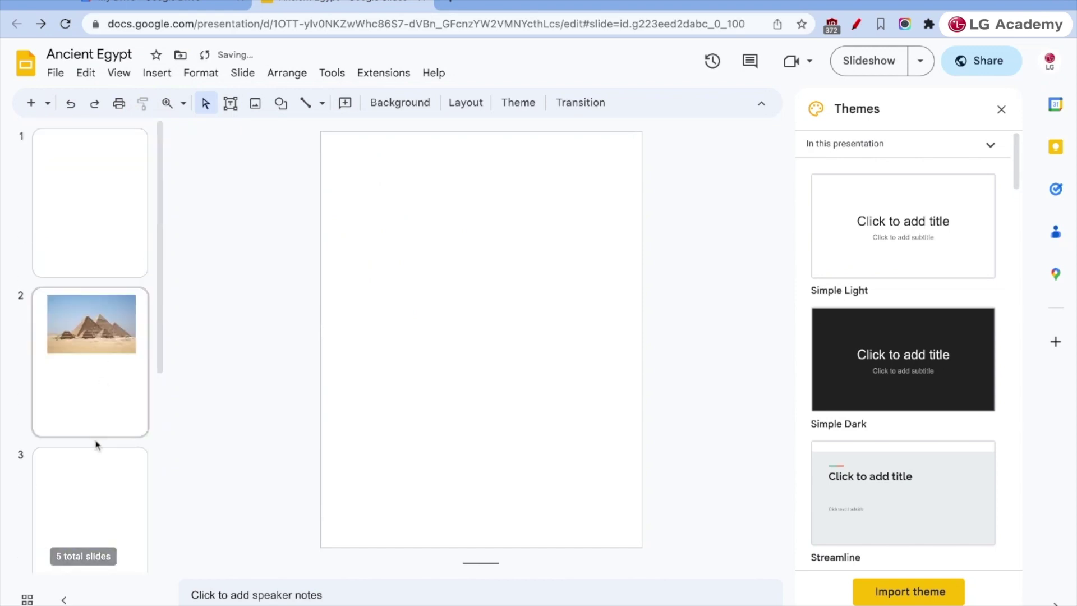
pyautogui.click(86, 472)
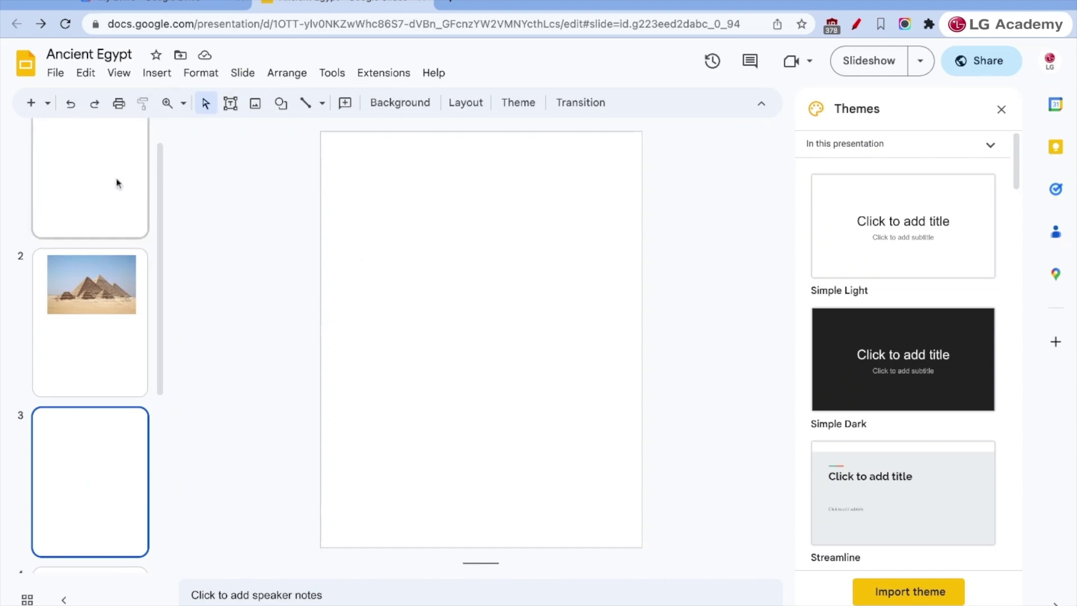
# - Apply the Title and two columns layout to slide 3
pyautogui.click(241, 74)
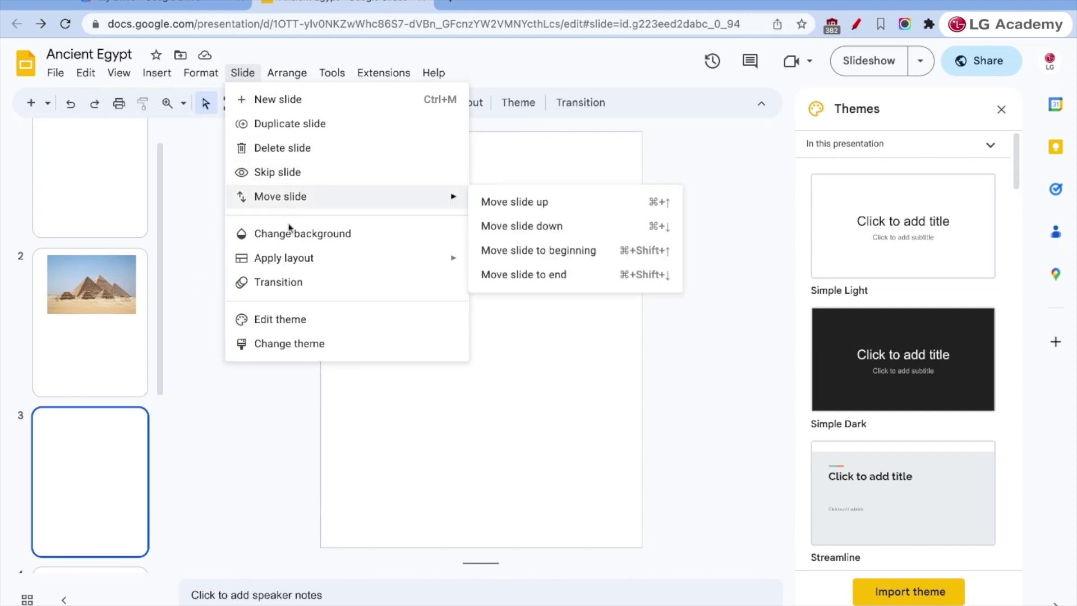
pyautogui.moveTo(292, 261)
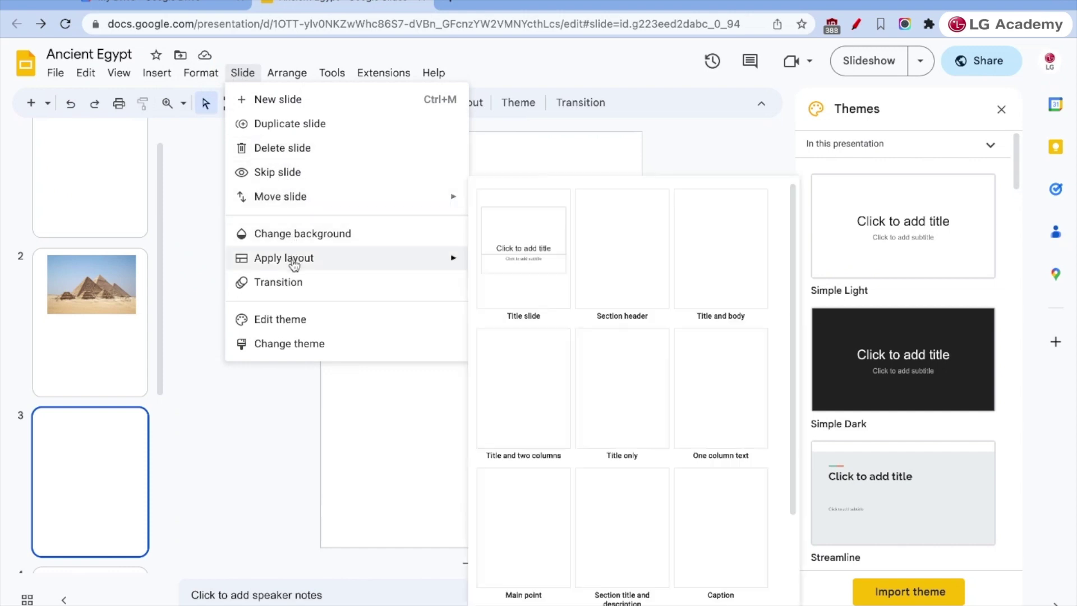
pyautogui.click(535, 396)
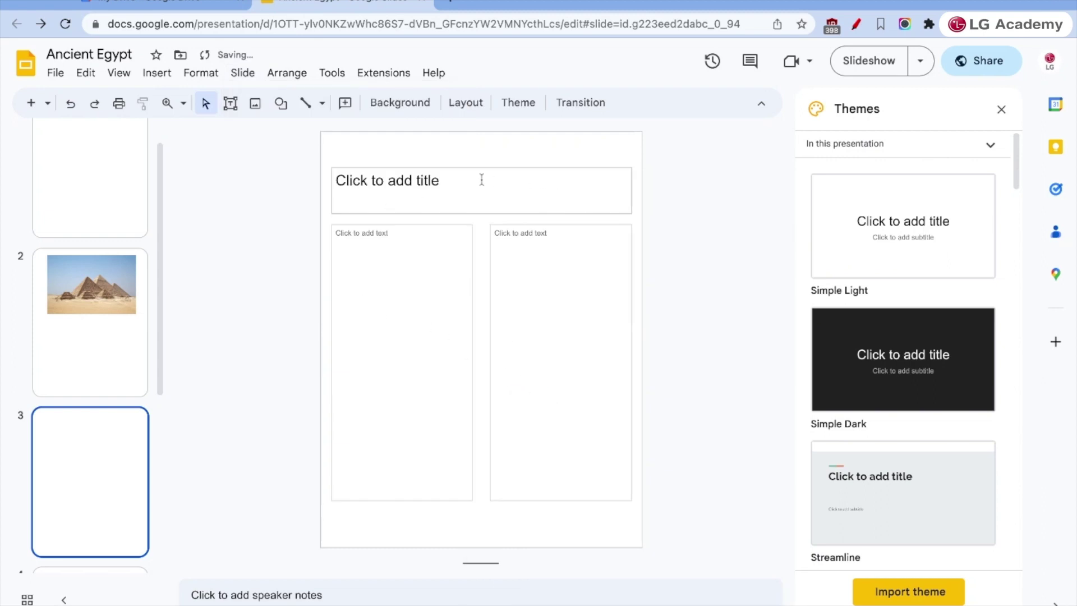
# - Change slide 3's background to a solid blue colour
pyautogui.click(201, 73)
pyautogui.moveTo(163, 77)
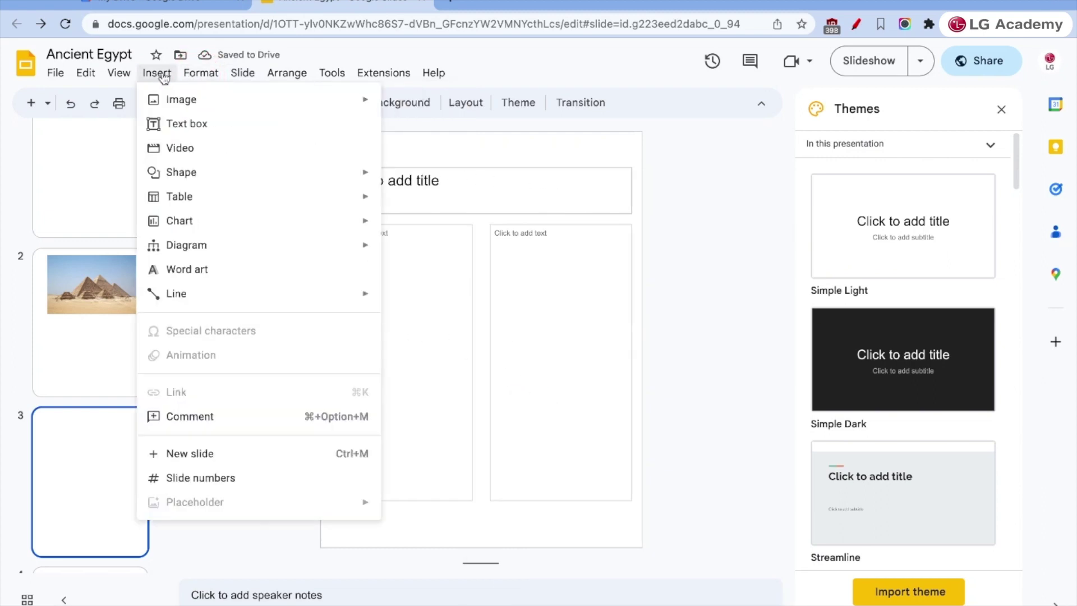
pyautogui.moveTo(241, 74)
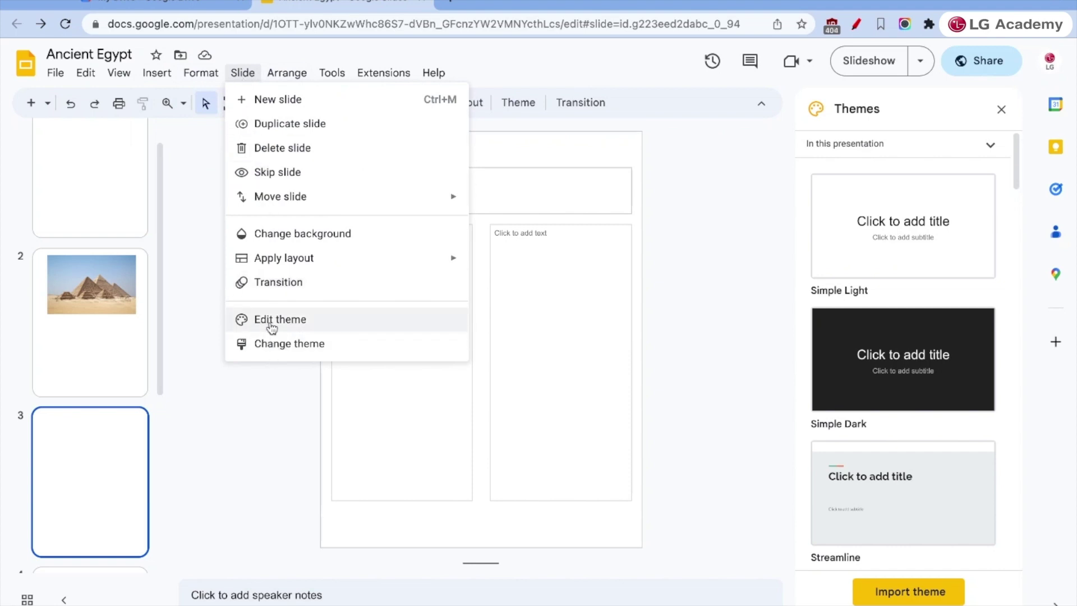
pyautogui.click(279, 234)
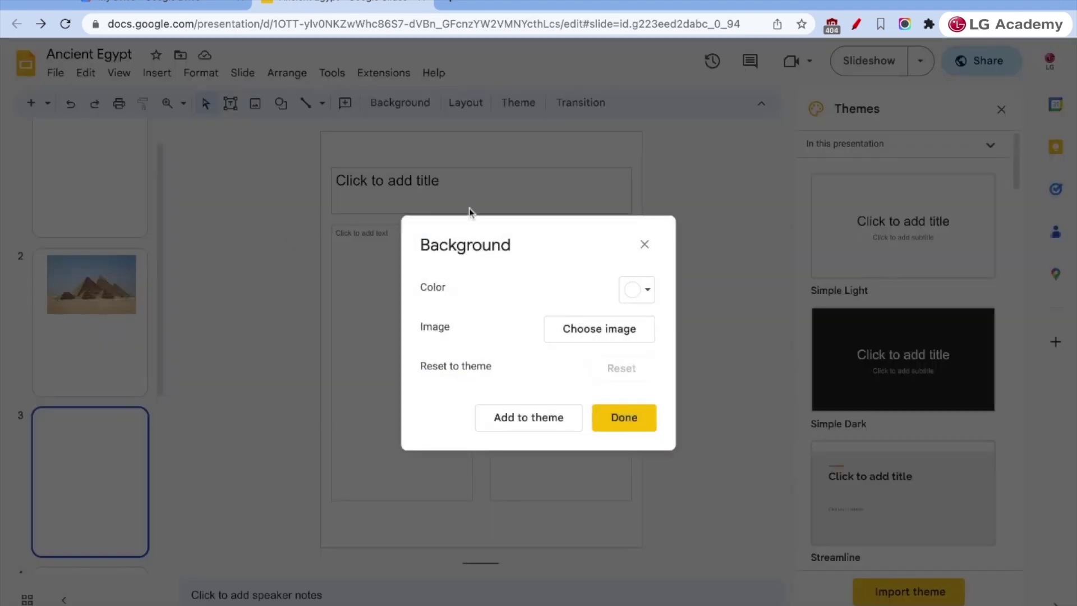
pyautogui.click(637, 288)
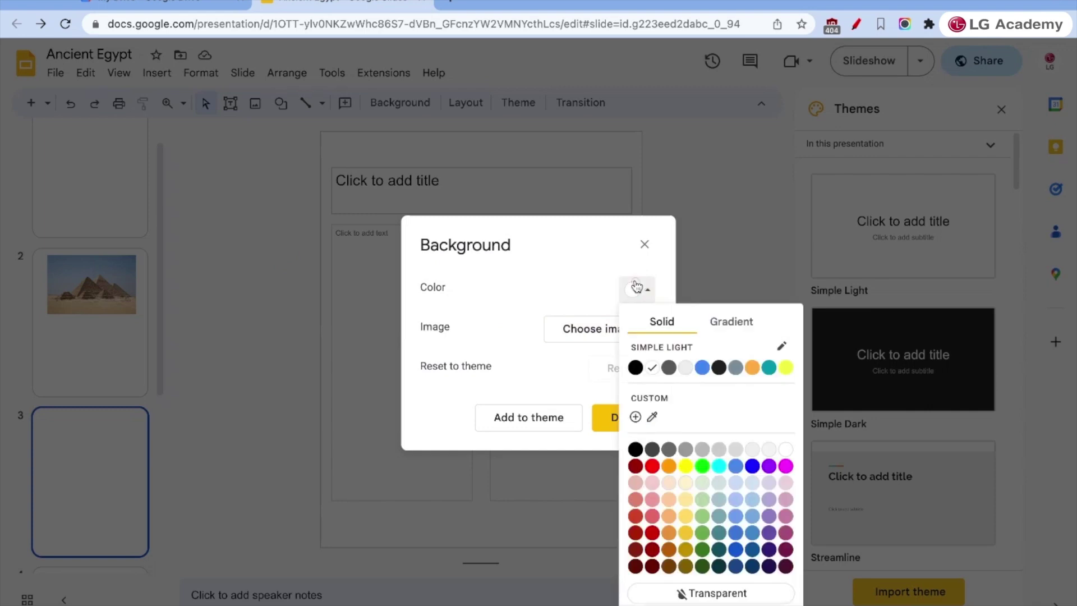
pyautogui.click(703, 368)
pyautogui.click(624, 419)
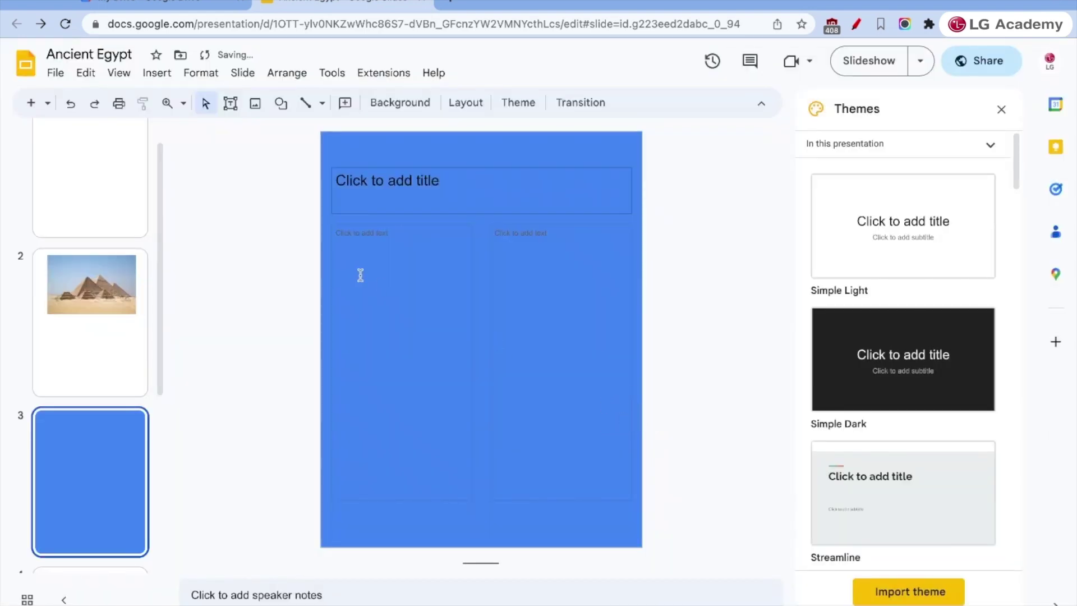
# - Open the Explore panel after checking the placeholders and Arrange menu, then add blank slide 4
pyautogui.click(240, 74)
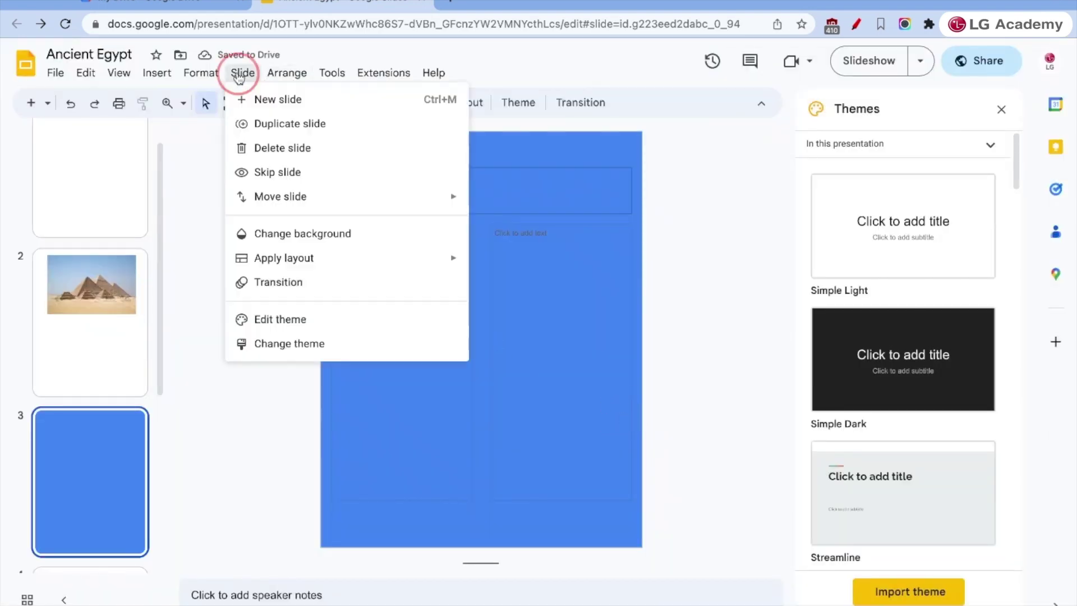
pyautogui.moveTo(289, 72)
pyautogui.click(315, 488)
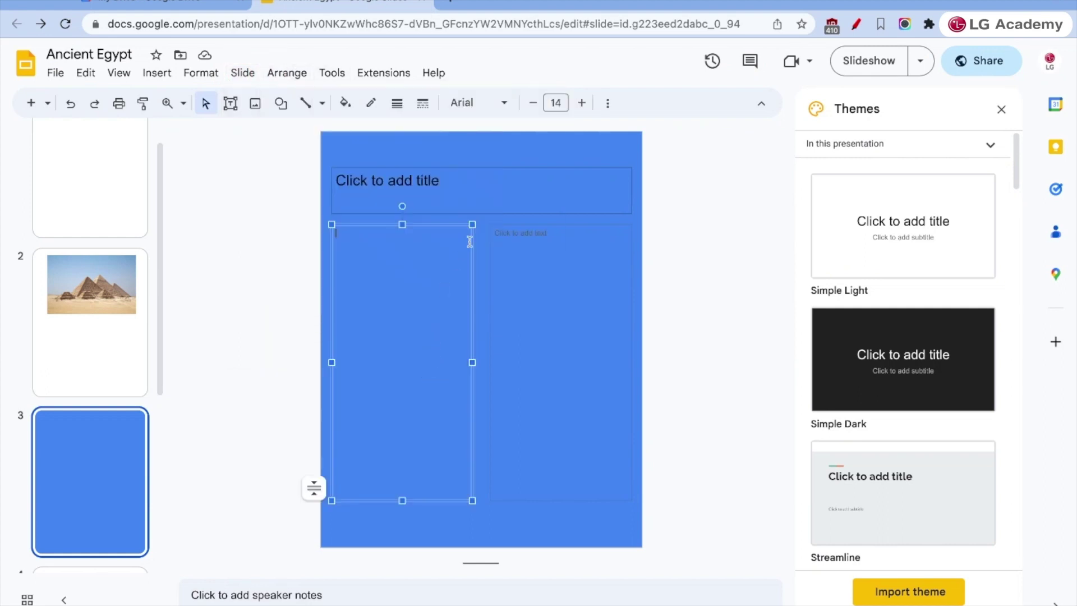
pyautogui.click(473, 191)
pyautogui.click(287, 75)
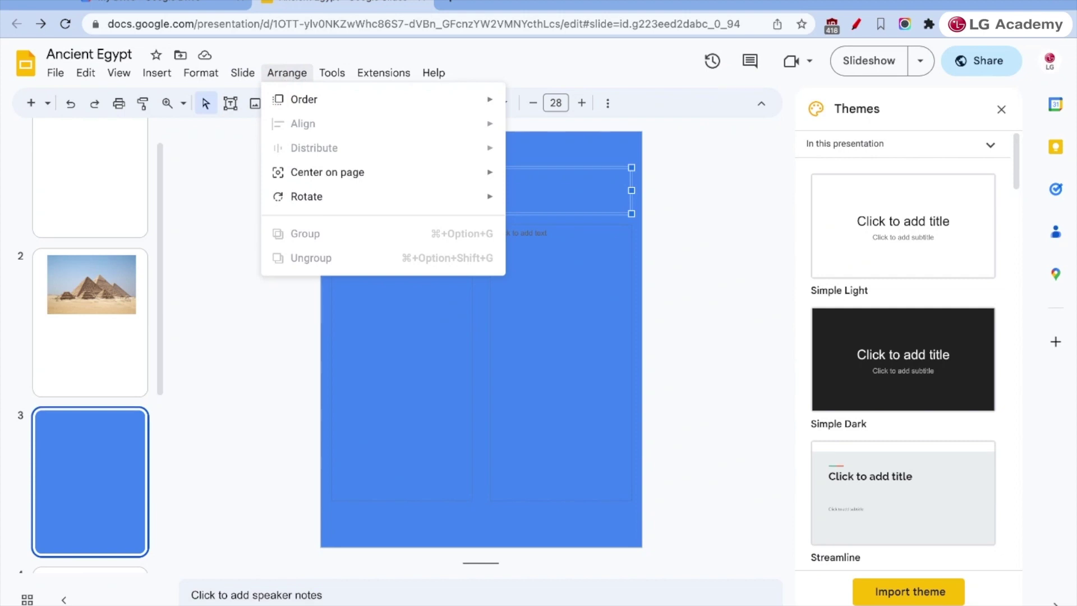
pyautogui.moveTo(327, 78)
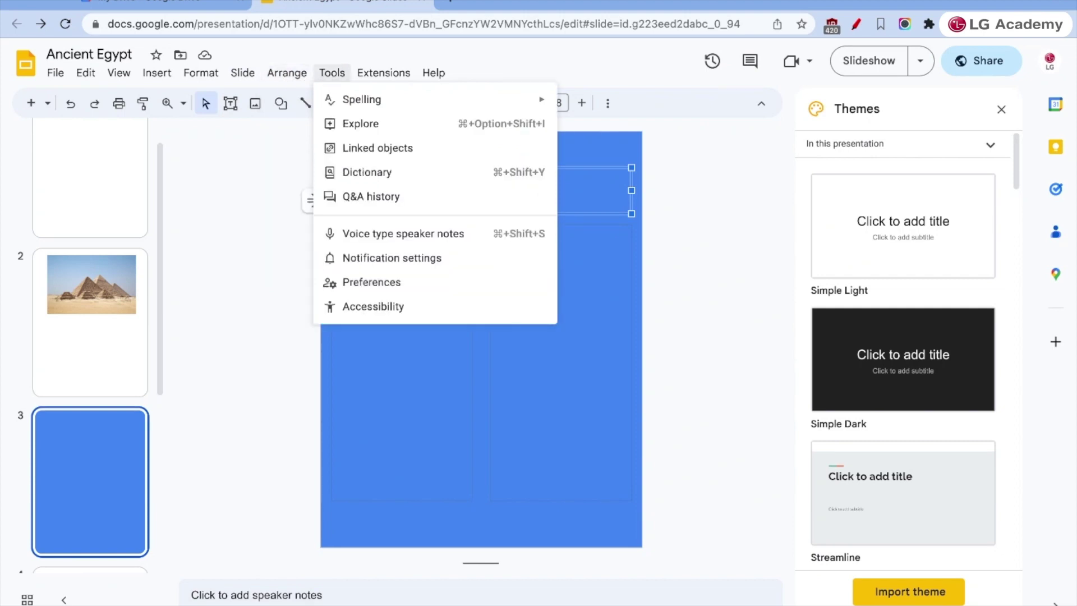
pyautogui.click(353, 124)
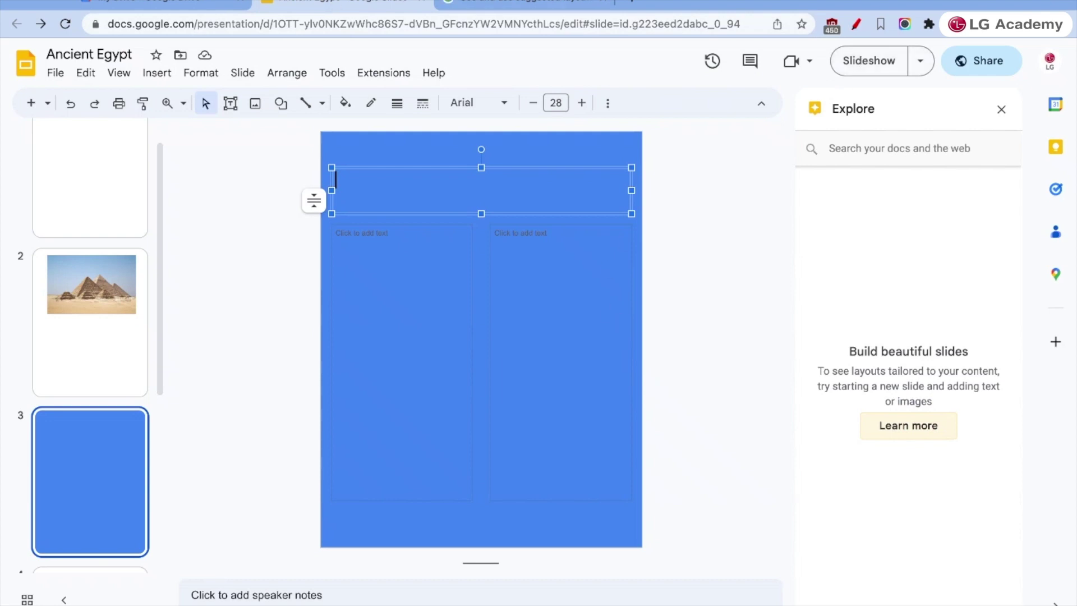
pyautogui.hotkey('ctrl', 'm')
# - Draw a text box across the upper part of slide 4 and set its font to Pacifico
pyautogui.click(159, 73)
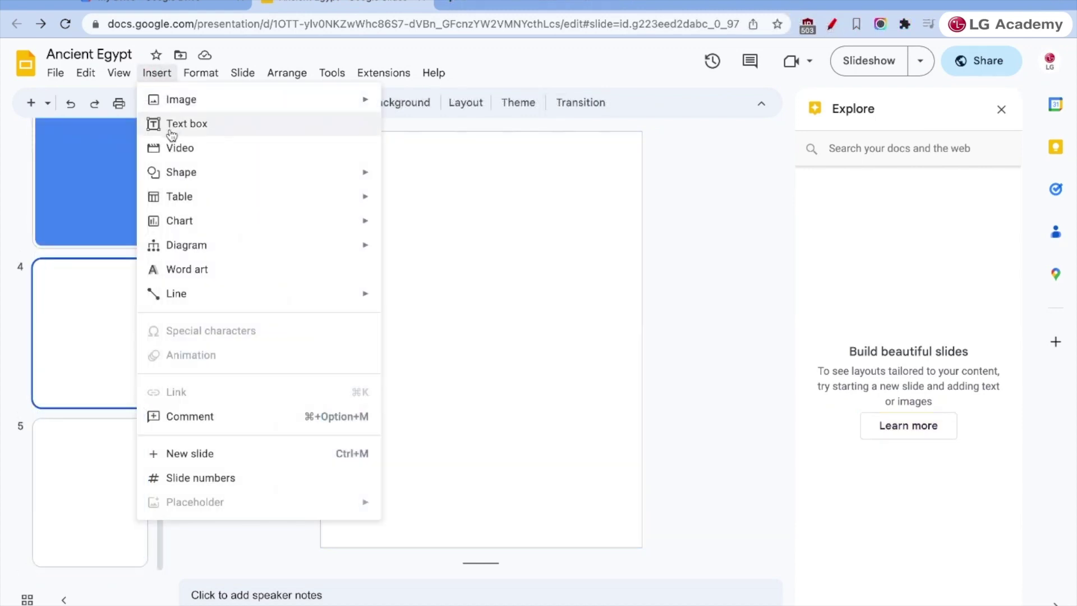
pyautogui.moveTo(172, 110)
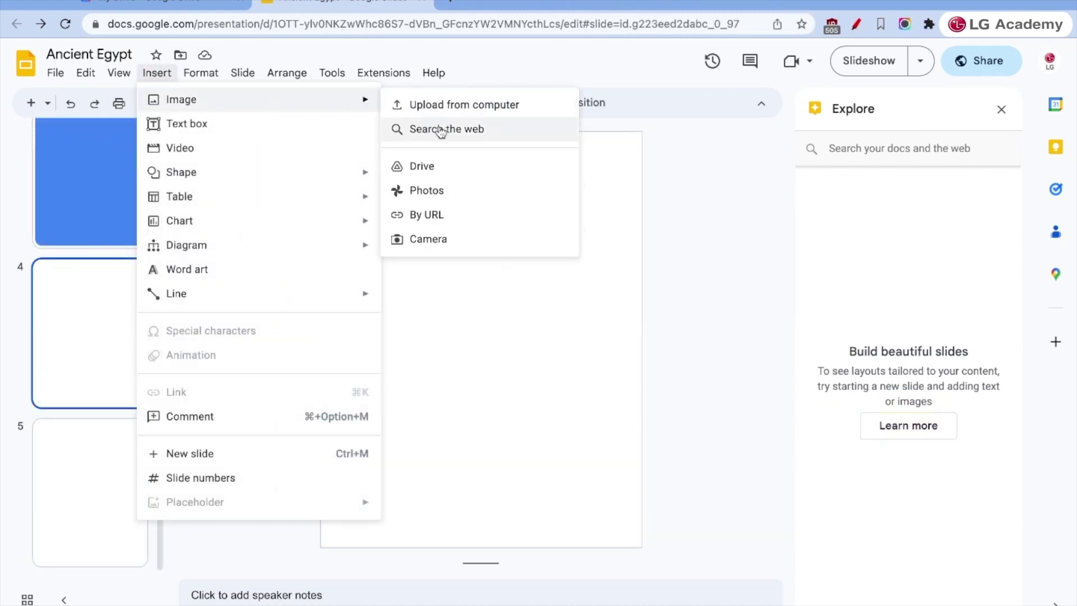
pyautogui.click(224, 124)
pyautogui.moveTo(339, 210); pyautogui.dragTo(642, 319)
pyautogui.click(473, 102)
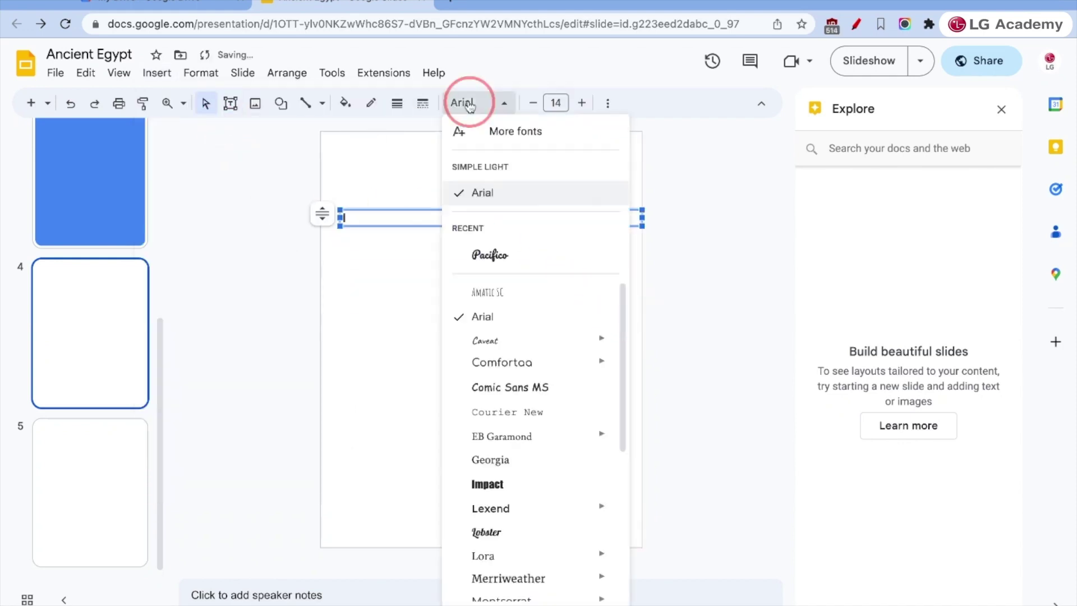
pyautogui.click(490, 255)
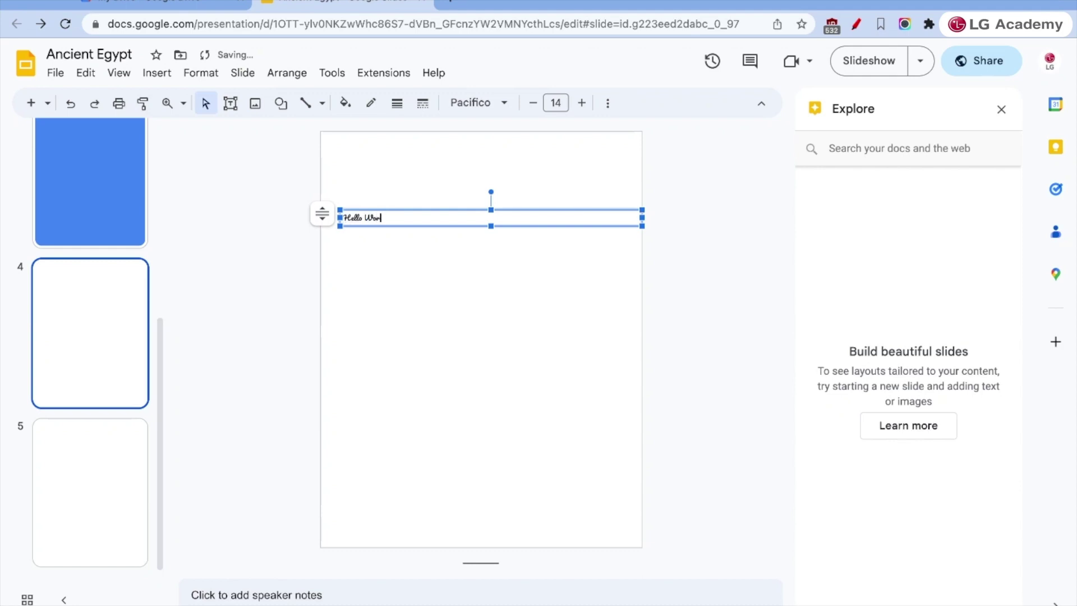
# - Enlarge the Hello World text to size 96
pyautogui.tripleClick(462, 218)
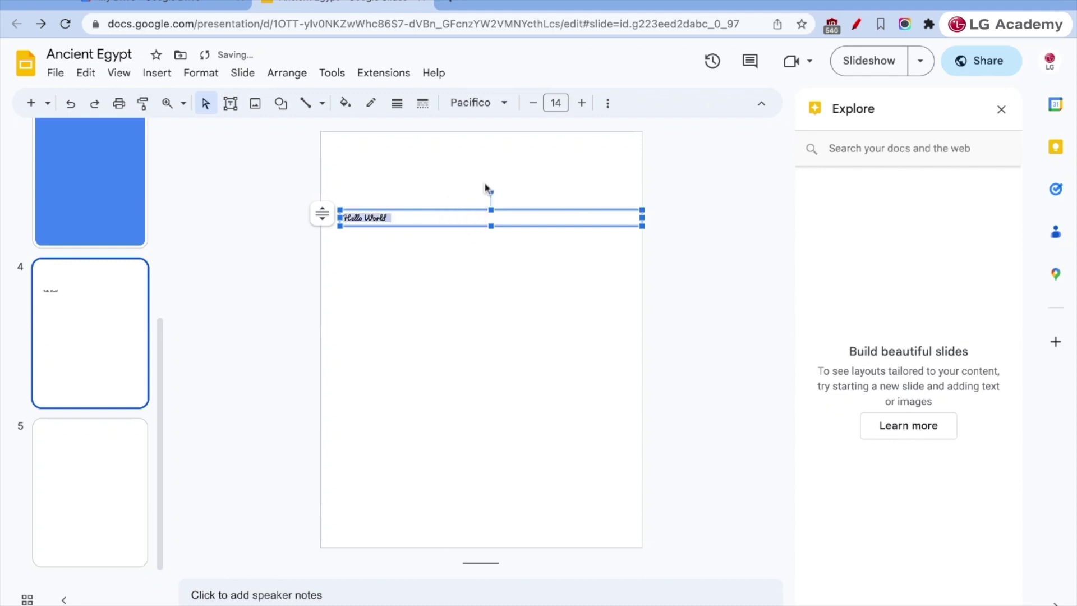
pyautogui.click(582, 103)
pyautogui.click(583, 103)
pyautogui.click(583, 104)
pyautogui.click(583, 103)
pyautogui.click(583, 103)
pyautogui.click(582, 103)
pyautogui.click(583, 103)
pyautogui.click(556, 102)
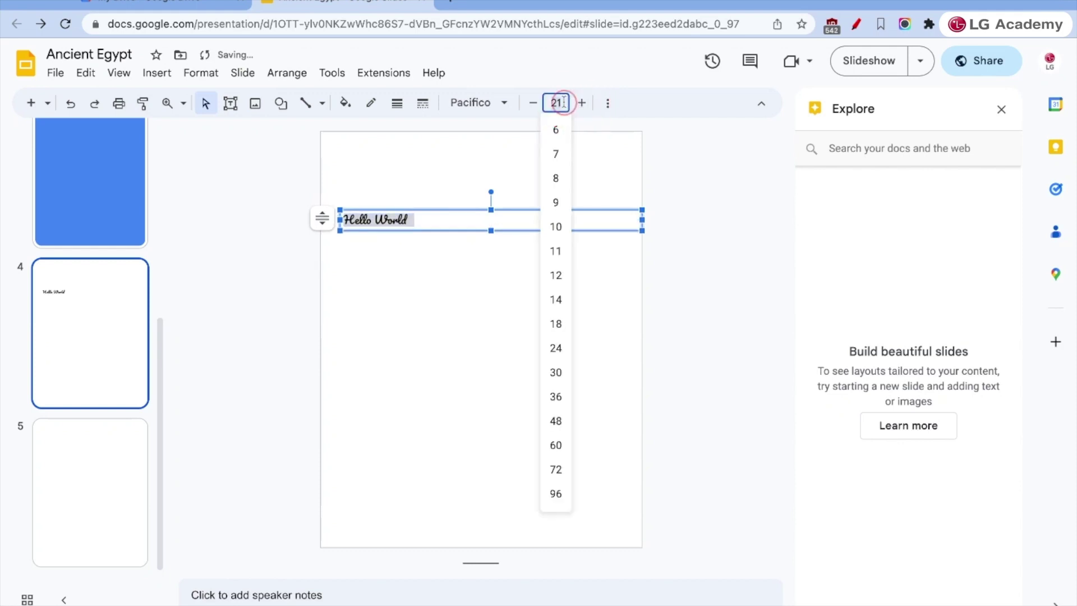
pyautogui.click(556, 494)
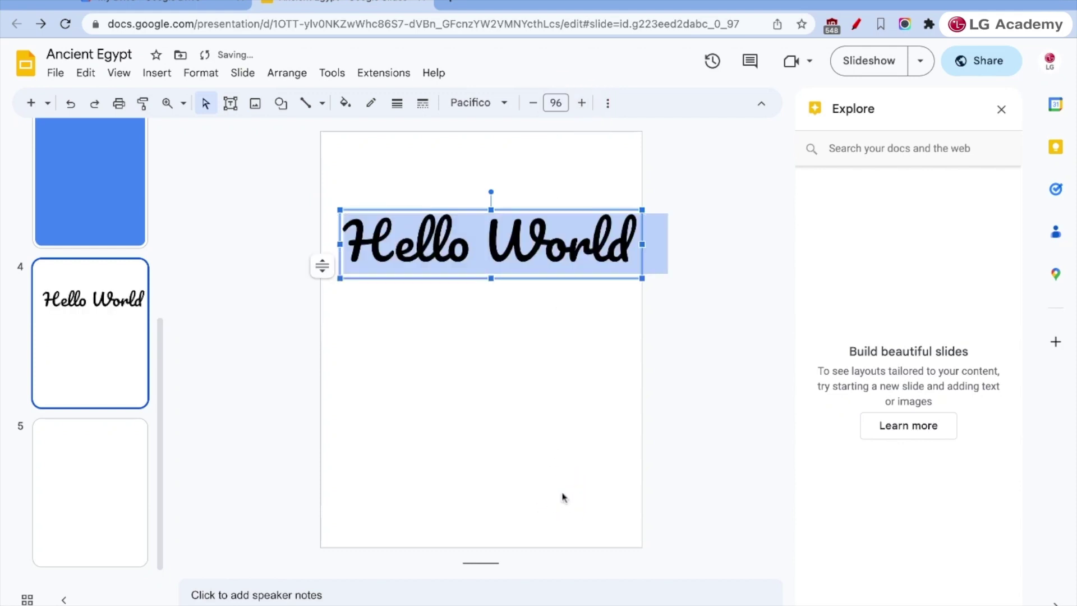
# - Move the Hello World box up and left so it sits centred at the top
pyautogui.click(522, 371)
pyautogui.click(440, 252)
pyautogui.click(443, 253)
pyautogui.click(442, 337)
pyautogui.click(429, 233)
pyautogui.doubleClick(428, 231)
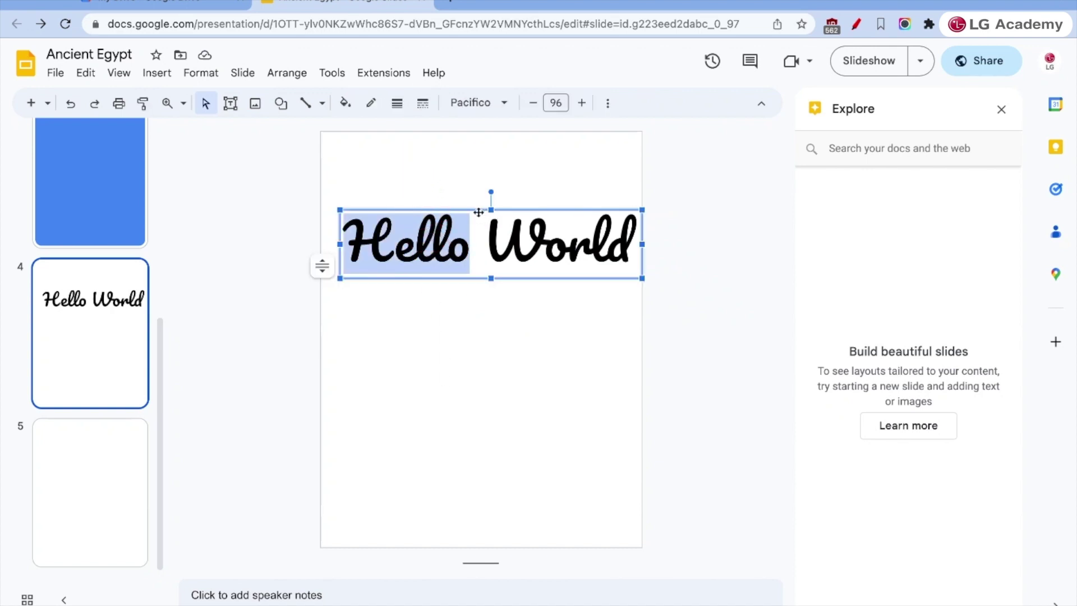
pyautogui.moveTo(474, 211); pyautogui.dragTo(457, 158)
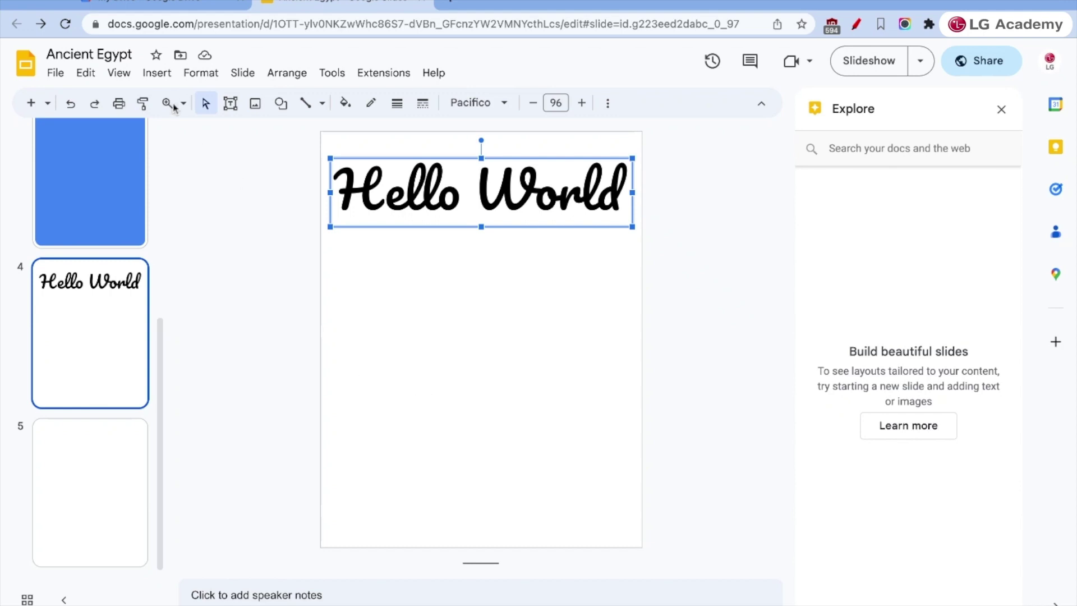
# - Search YouTube for 'ancient egypt' and insert the Ramesses the Great video on slide 4
pyautogui.click(157, 72)
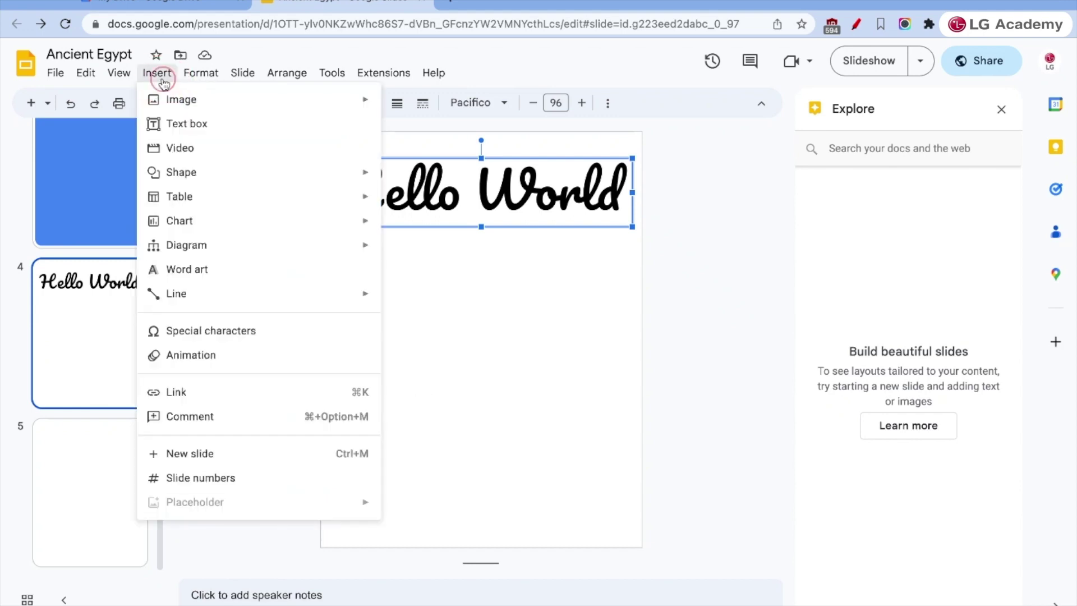
pyautogui.click(185, 147)
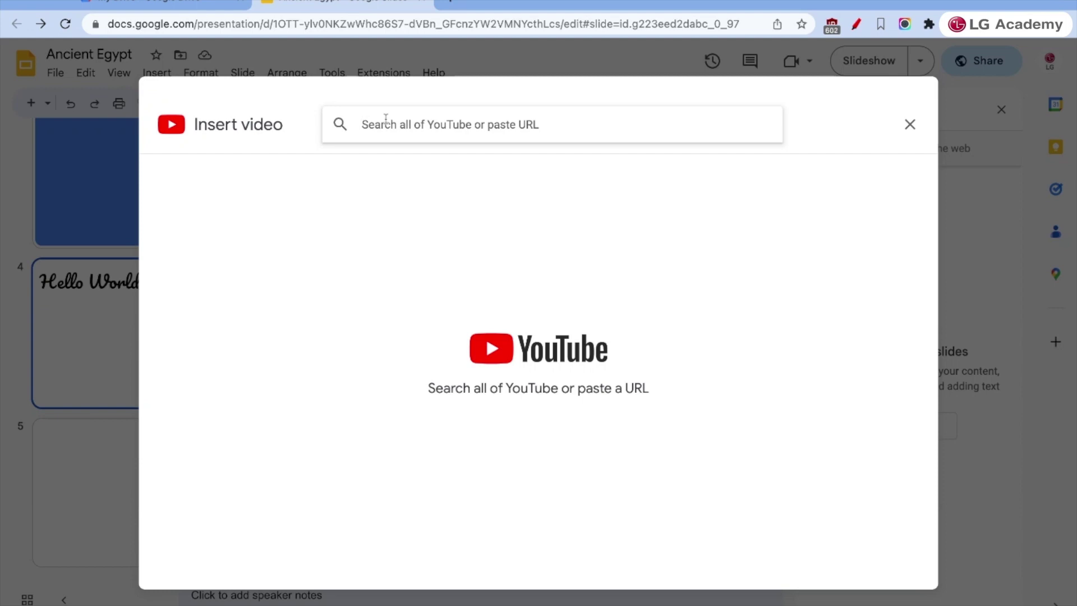
pyautogui.write('hellow')
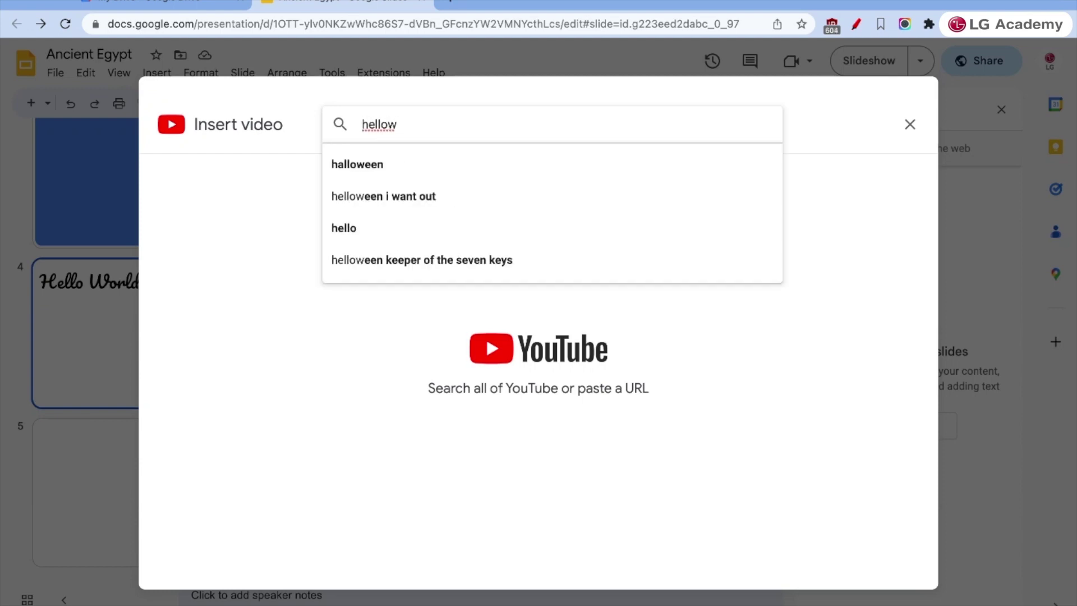
pyautogui.press('BackSpace')
pyautogui.press('BackSpace')
pyautogui.press('BackSpace')
pyautogui.press('BackSpace')
pyautogui.press('BackSpace')
pyautogui.press('BackSpace')
pyautogui.write('anci')
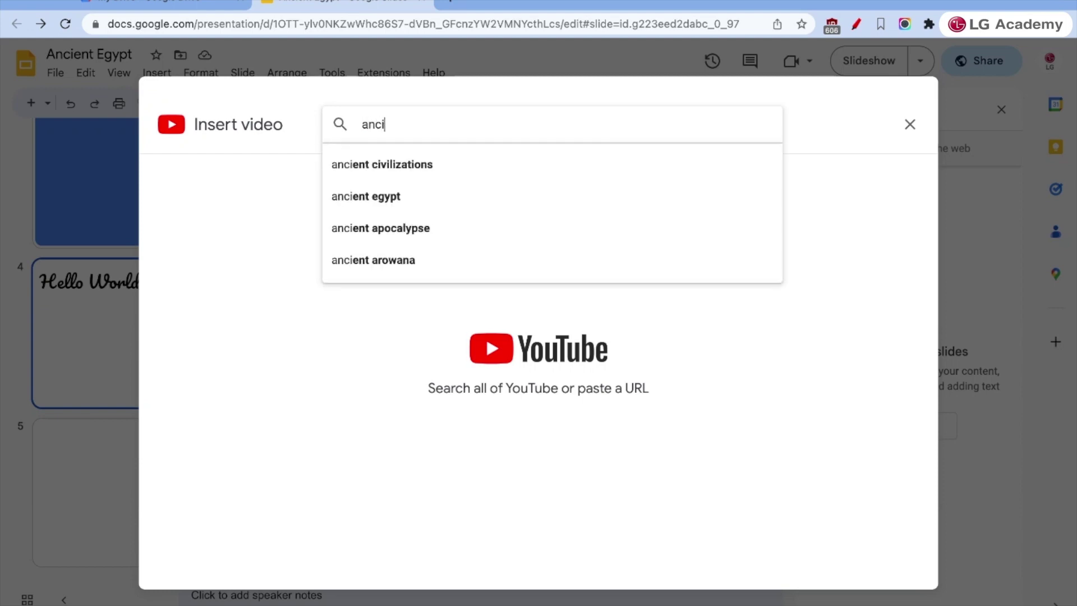
pyautogui.write('ent egypt')
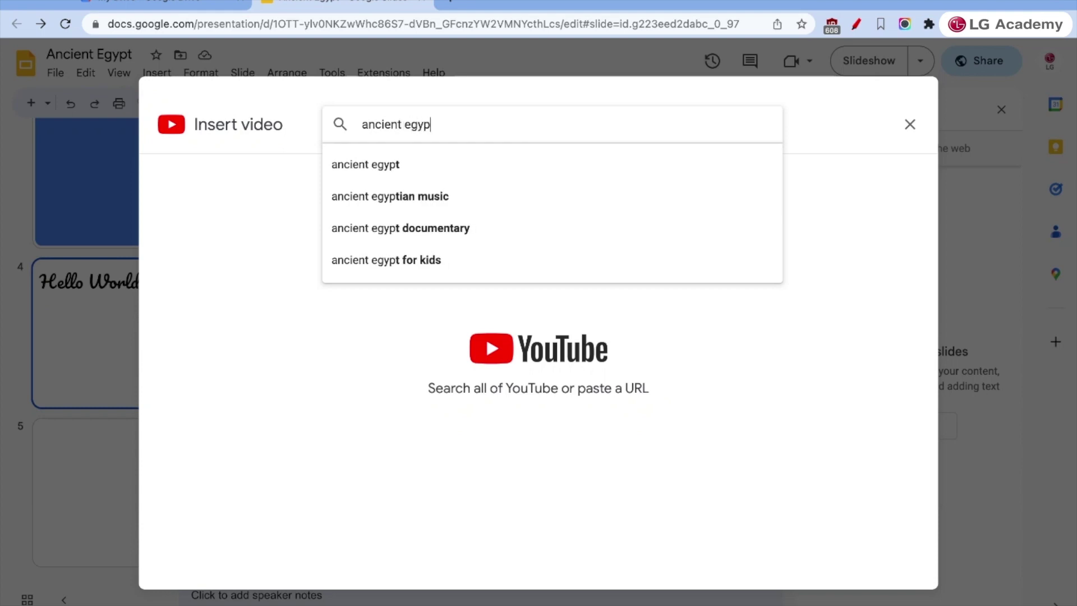
pyautogui.press('Return')
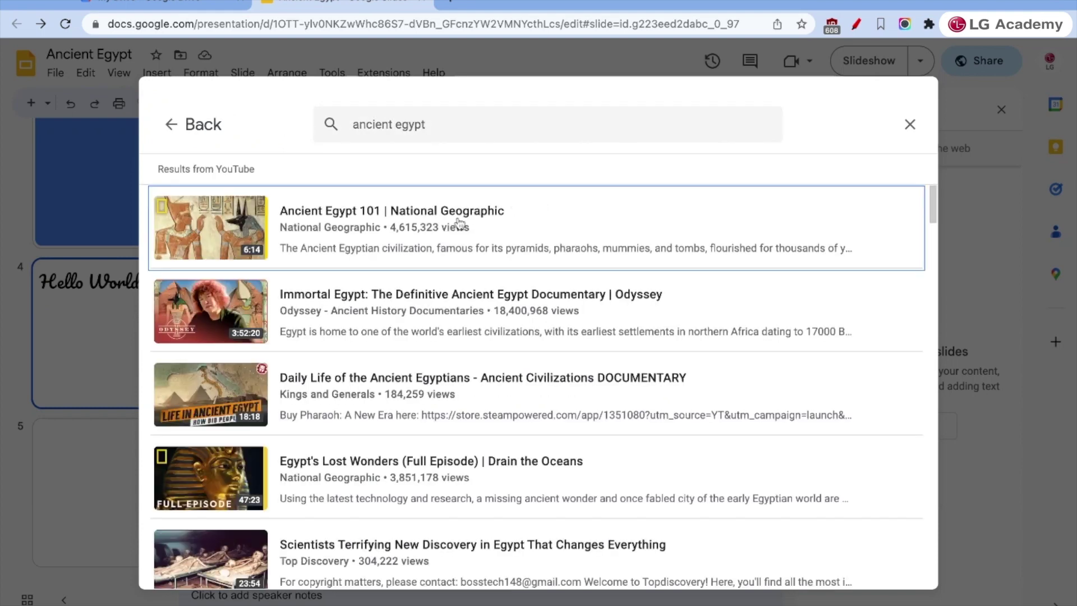
pyautogui.scroll(-5, 460, 404)
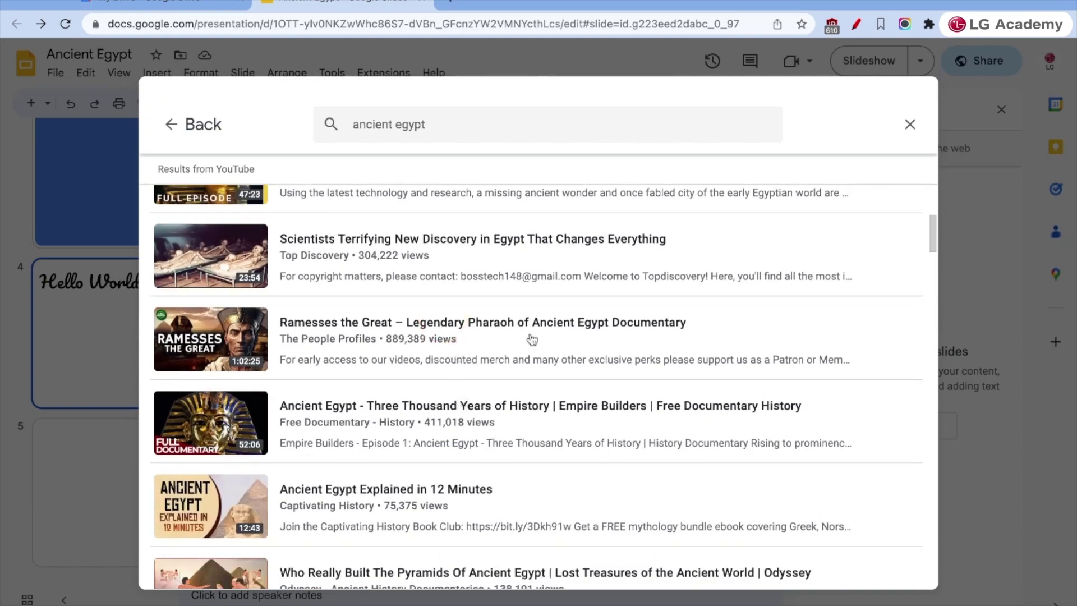
pyautogui.click(620, 367)
pyautogui.click(892, 566)
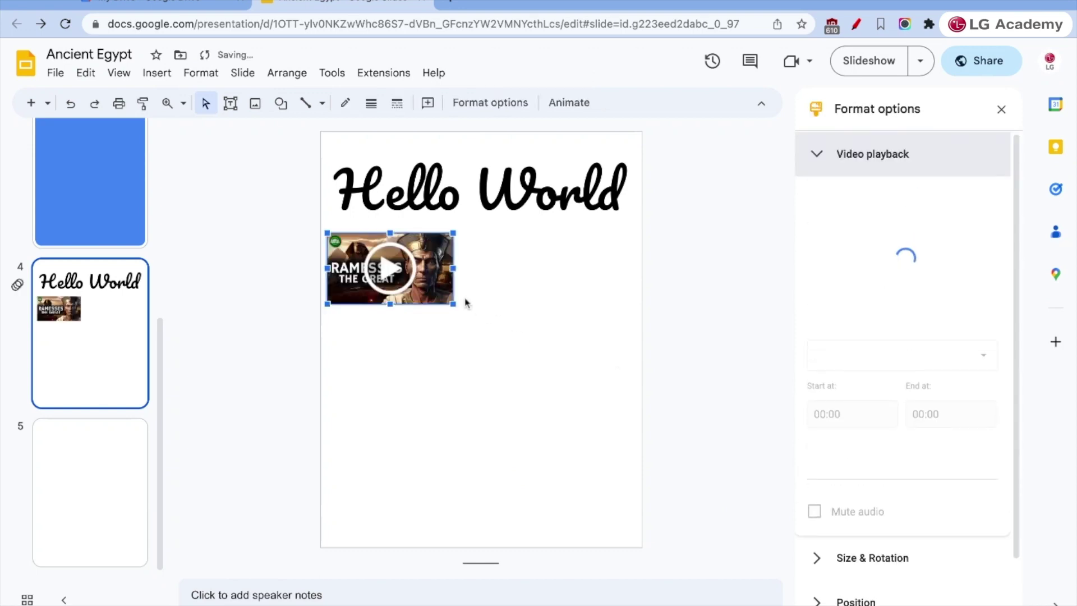
# - Enlarge the video to nearly slide width below Hello World and set it to play automatically
pyautogui.moveTo(453, 303)
pyautogui.mouseDown()
pyautogui.moveTo(507, 317)
pyautogui.moveTo(634, 399)
pyautogui.mouseUp()
pyautogui.moveTo(520, 333)
pyautogui.mouseDown()
pyautogui.moveTo(522, 364)
pyautogui.moveTo(521, 348)
pyautogui.mouseUp()
pyautogui.click(905, 366)
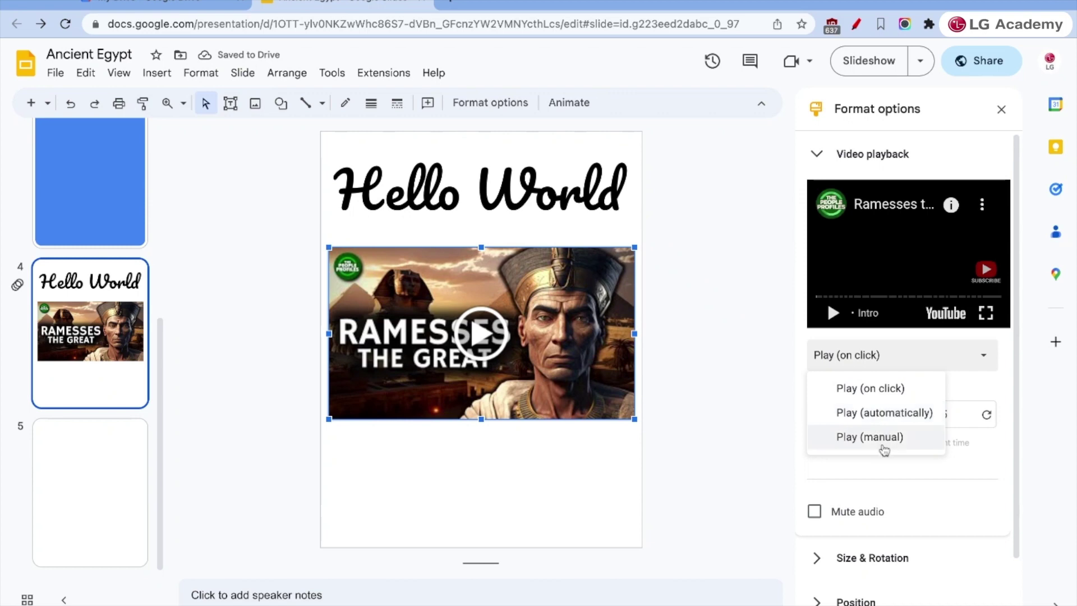
pyautogui.click(884, 415)
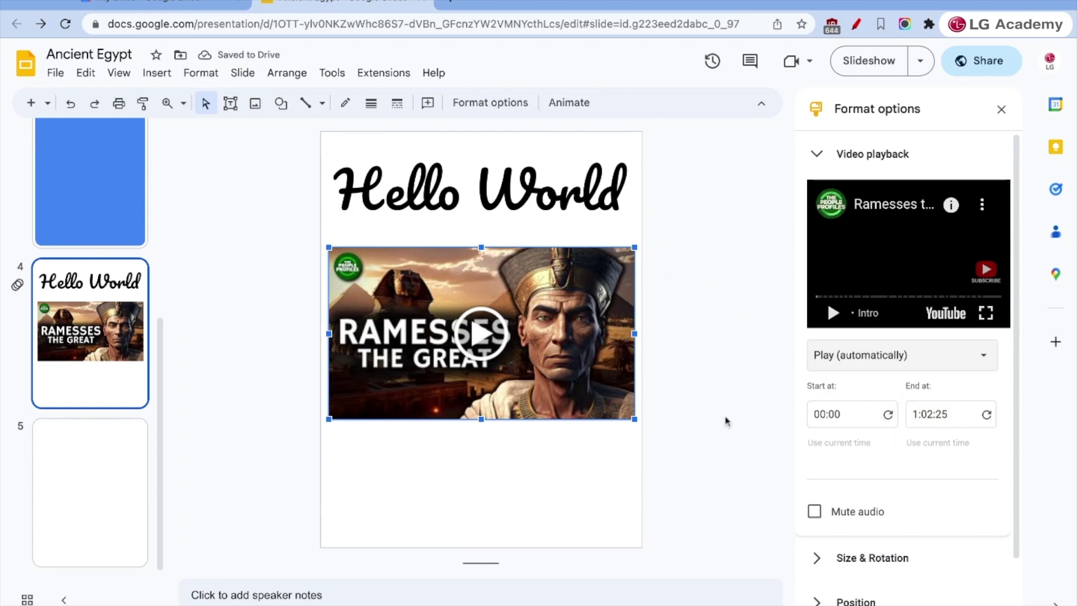
# - Return from slide 5 to slide 4 and reselect the video to review its playback
pyautogui.press('pagedown')
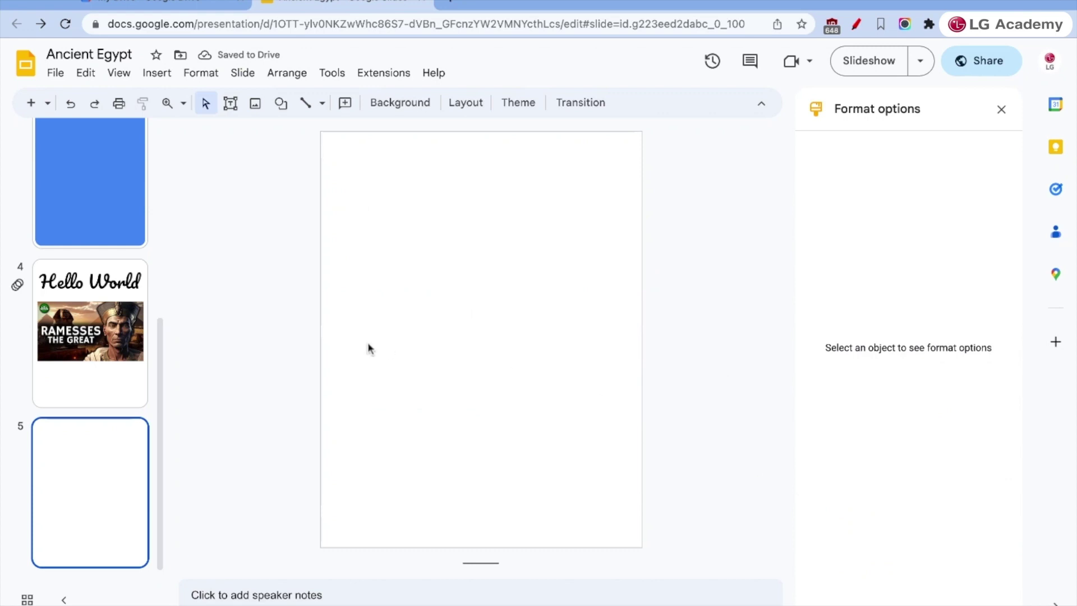
pyautogui.click(131, 350)
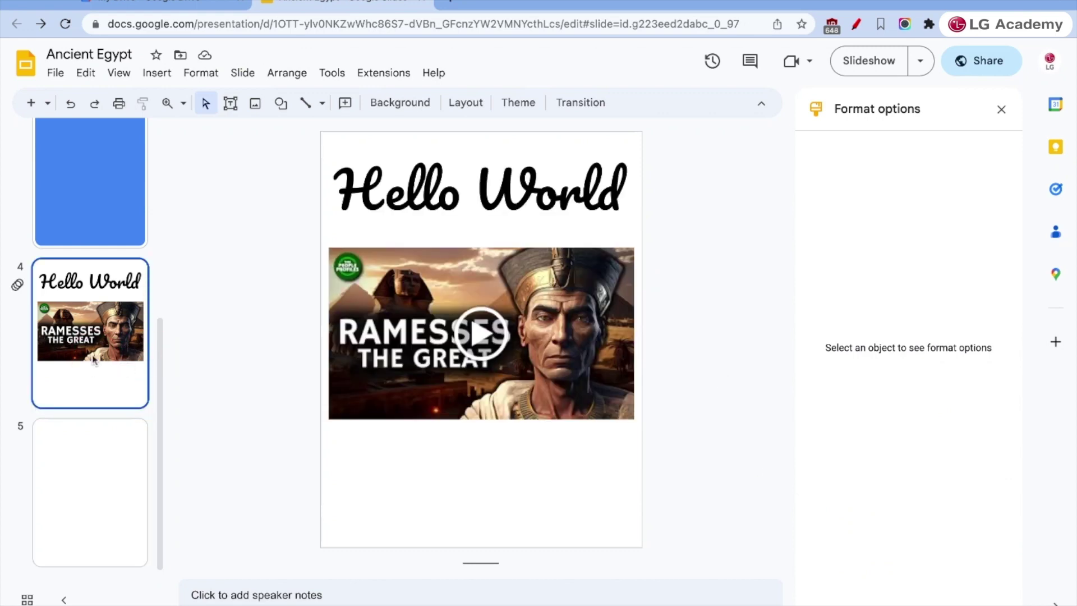
pyautogui.click(329, 327)
pyautogui.scroll(-1, 846, 461)
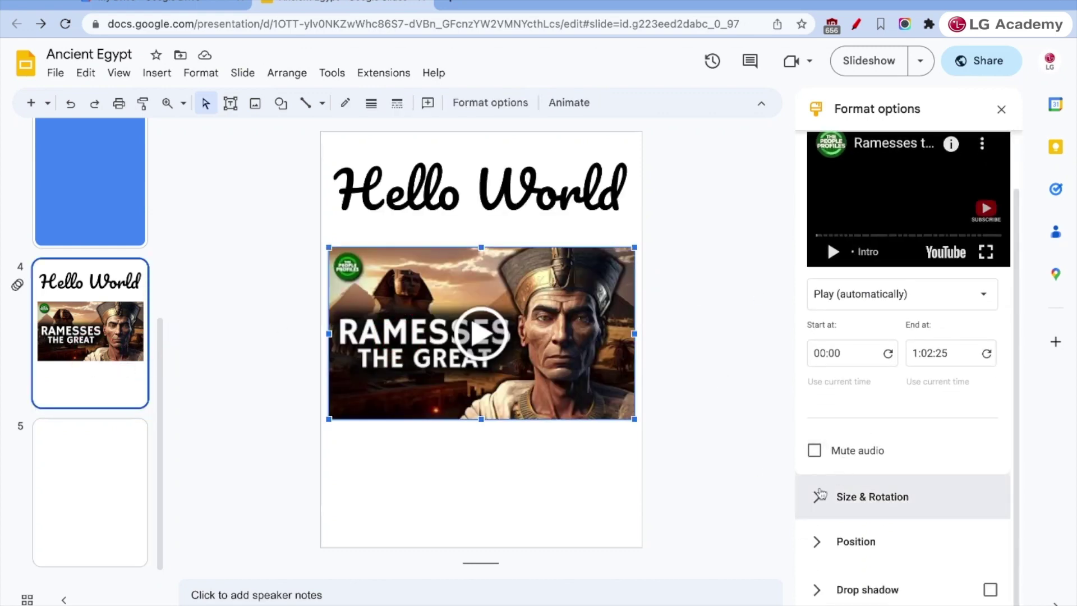
pyautogui.scroll(1, 859, 400)
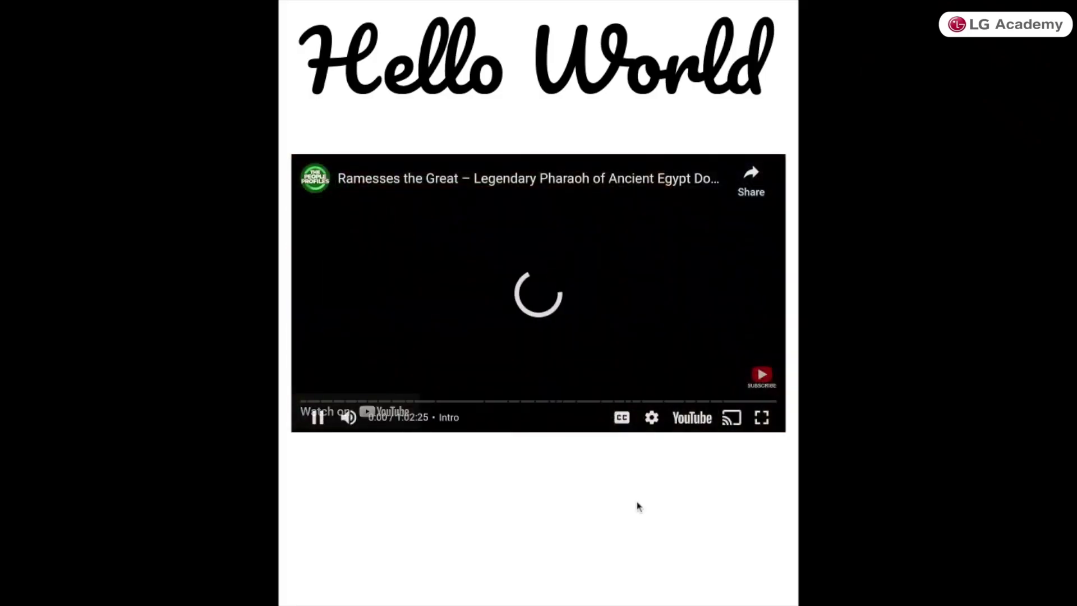
pyautogui.press('Escape')
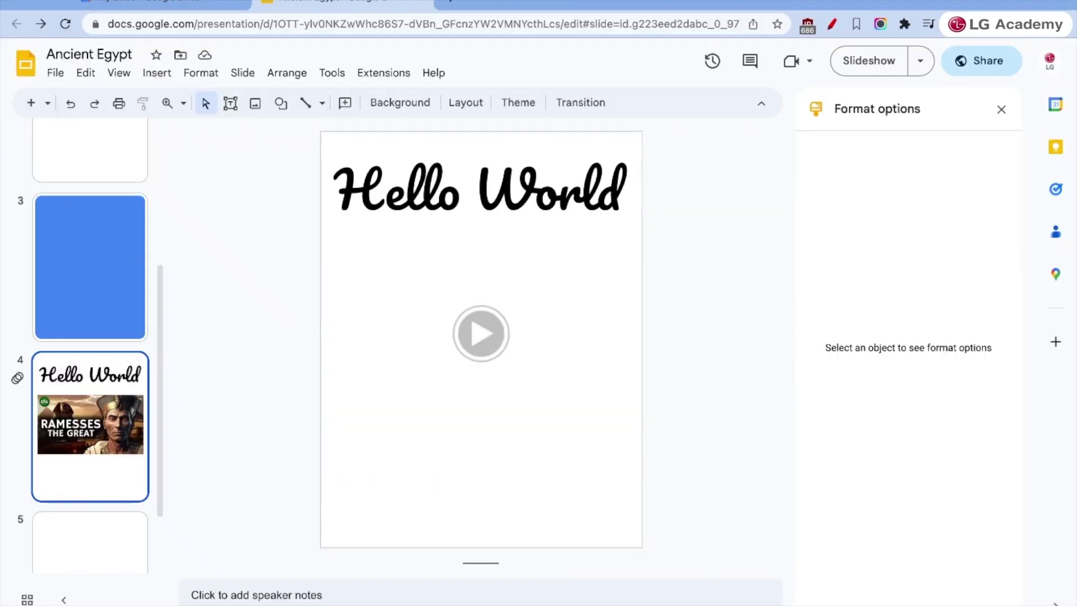
pyautogui.scroll(-2, 91, 501)
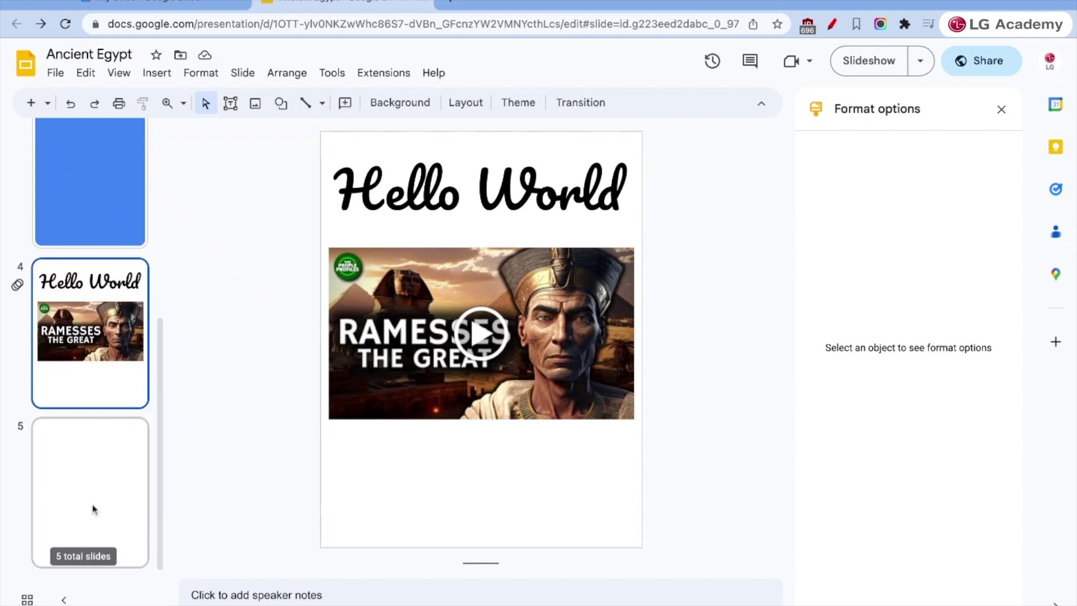
# - Draw a right arrow shape in the middle of slide 5
pyautogui.click(91, 501)
pyautogui.click(157, 75)
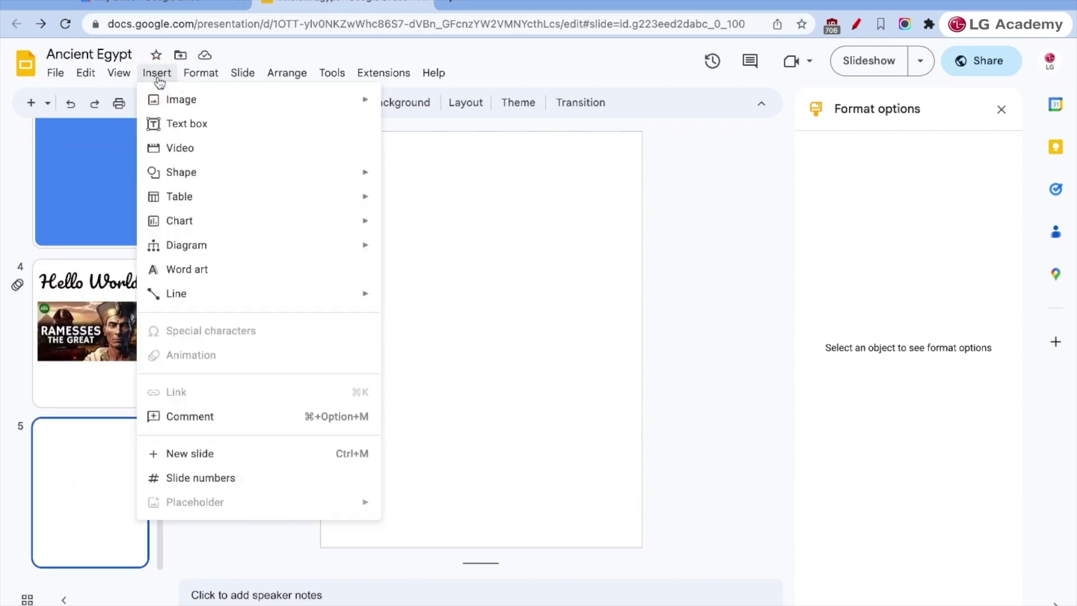
pyautogui.moveTo(199, 181)
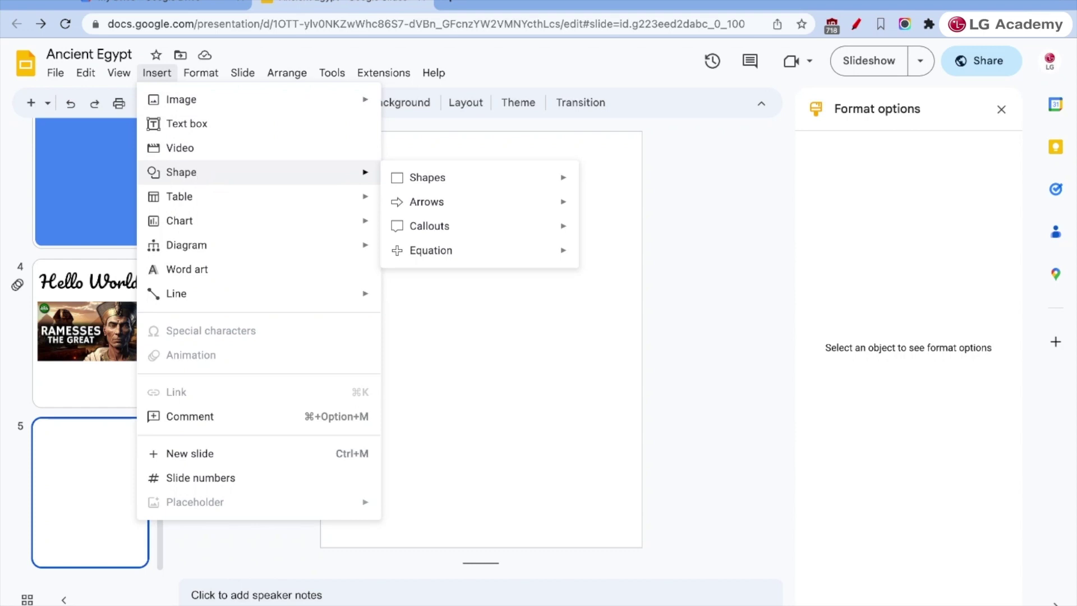
pyautogui.moveTo(428, 185)
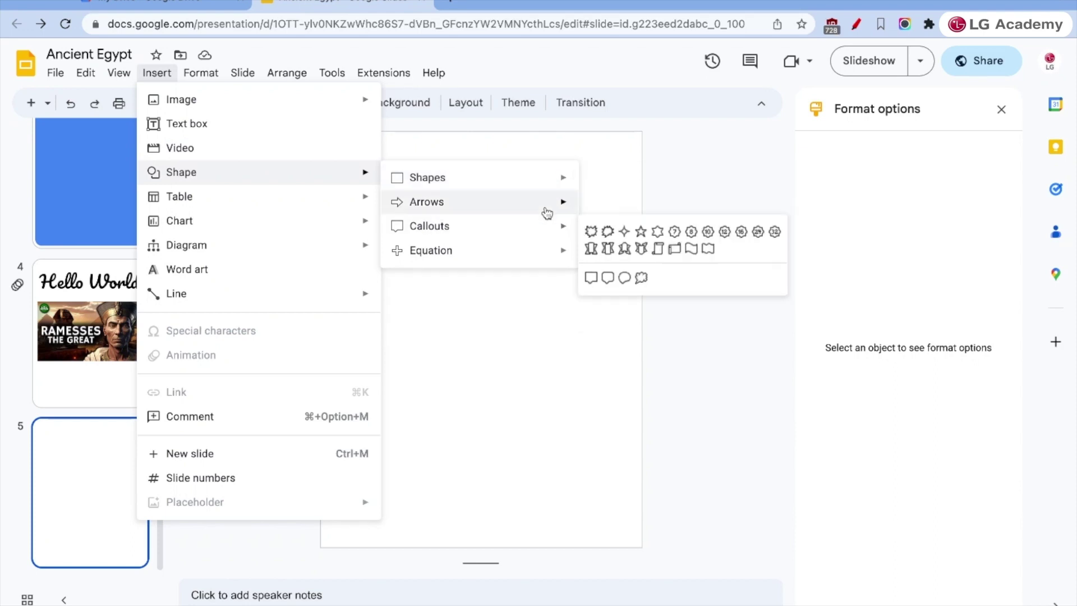
pyautogui.moveTo(547, 213)
pyautogui.click(595, 208)
pyautogui.moveTo(397, 271); pyautogui.dragTo(563, 343)
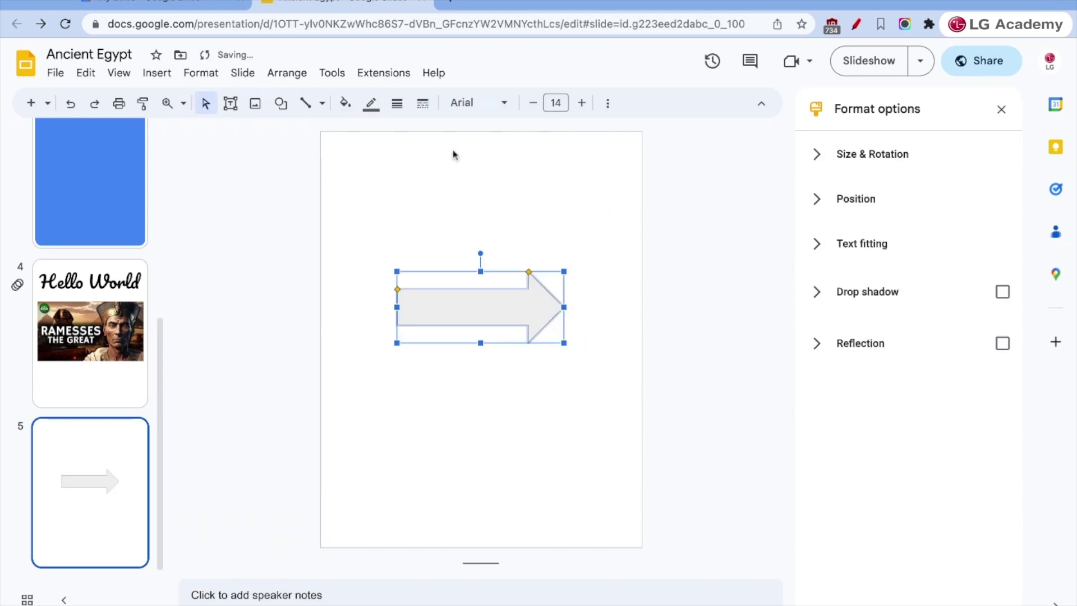
# - Give the arrow a red fill, dark grey border and 12px border weight
pyautogui.click(345, 102)
pyautogui.click(365, 275)
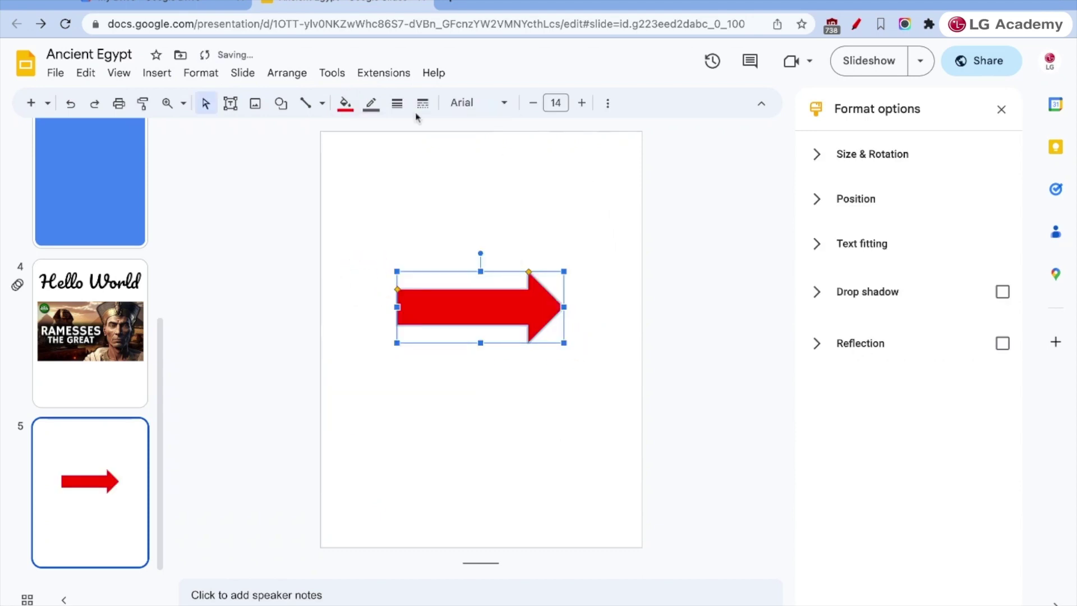
pyautogui.click(371, 103)
pyautogui.click(399, 237)
pyautogui.click(397, 103)
pyautogui.click(422, 255)
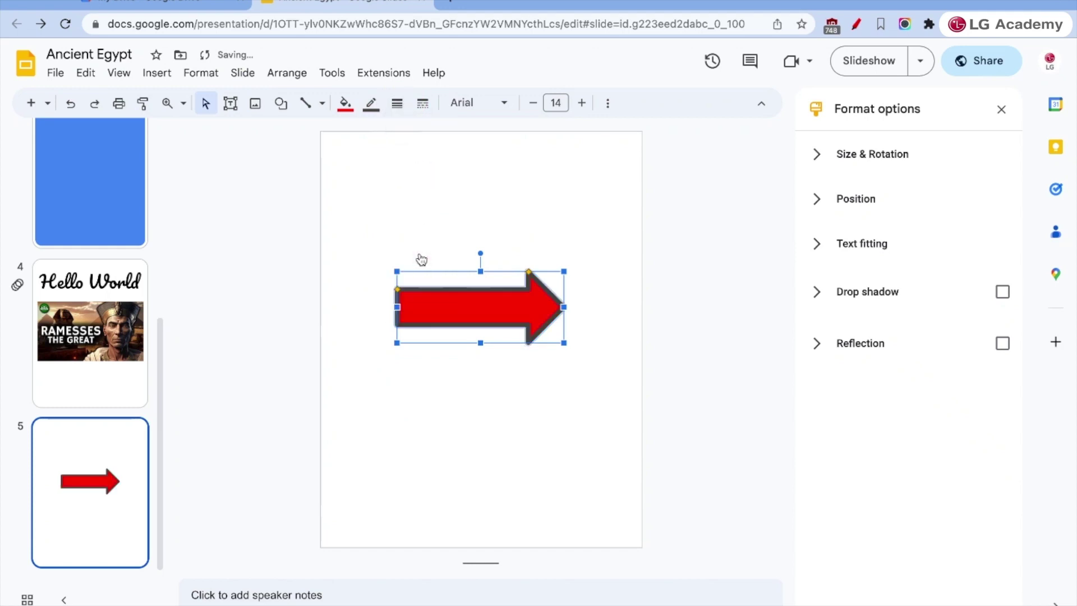
pyautogui.click(480, 397)
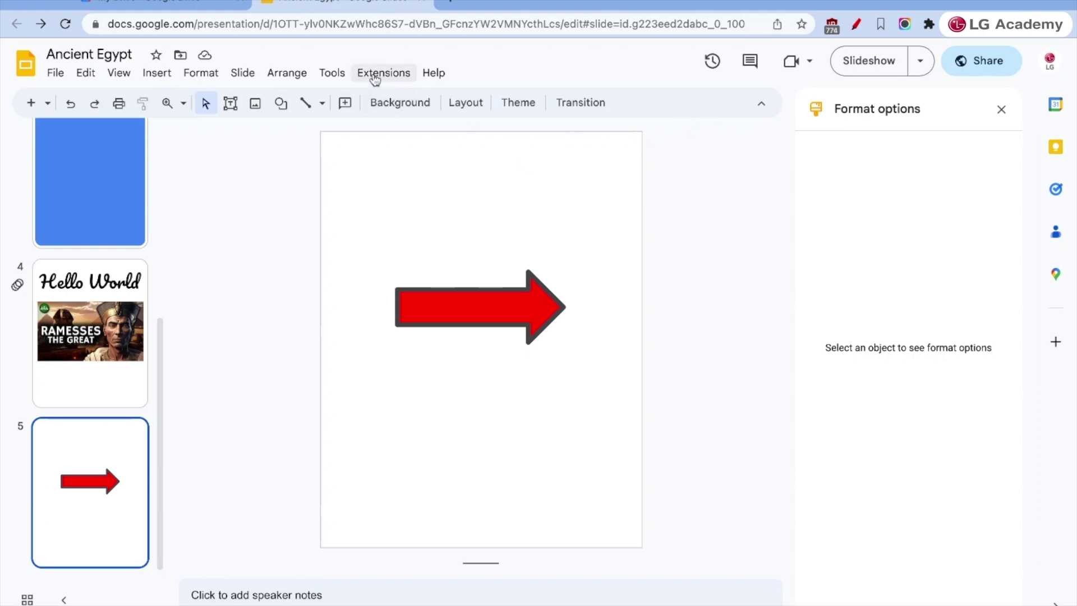
# - Add a new blank slide 6
pyautogui.click(158, 73)
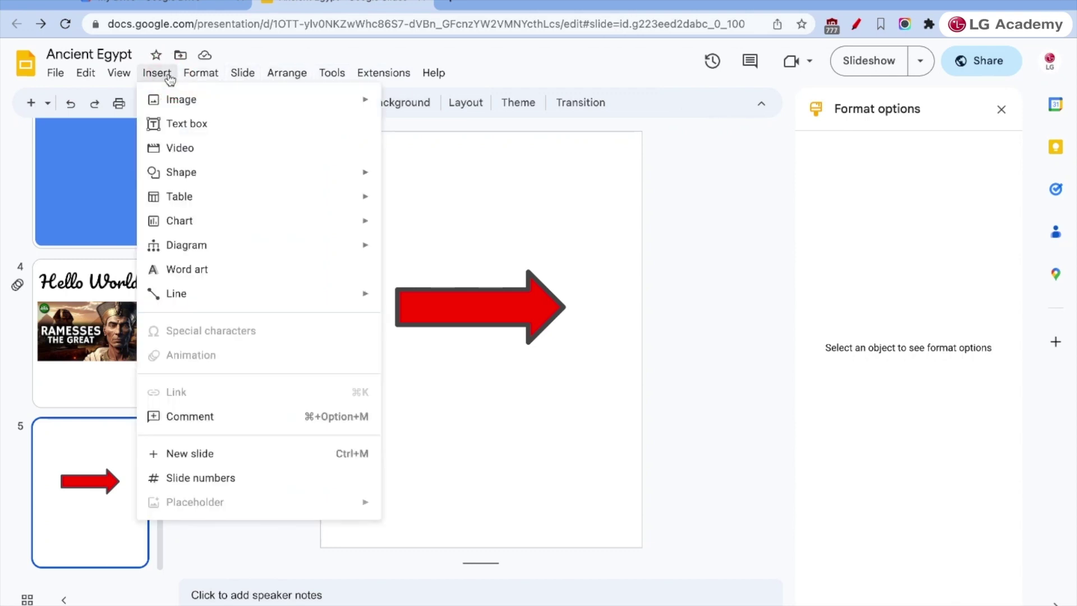
pyautogui.moveTo(194, 250)
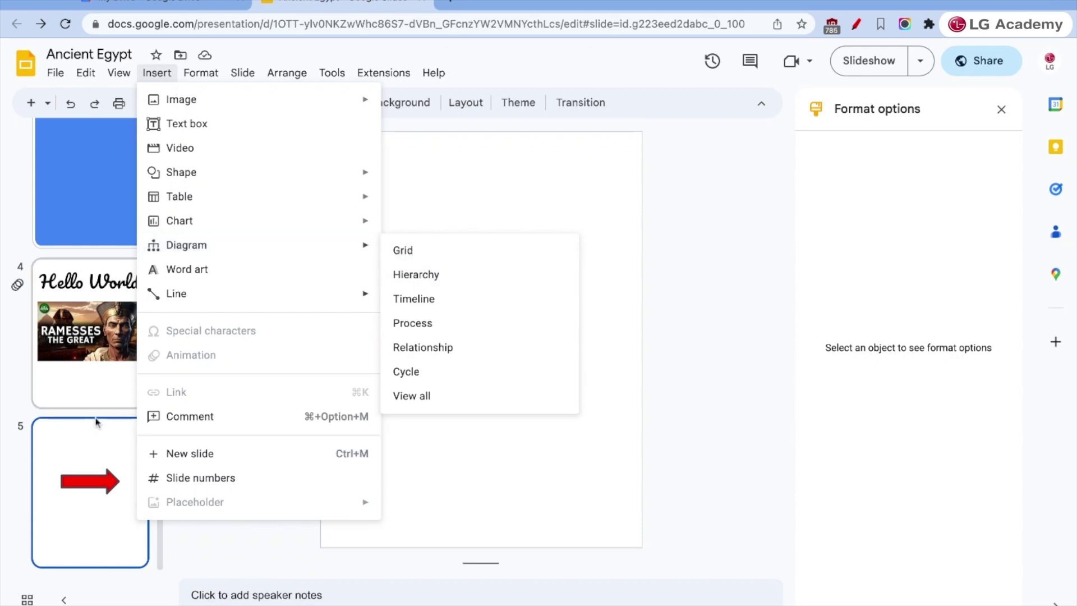
pyautogui.press('Escape')
pyautogui.click(47, 103)
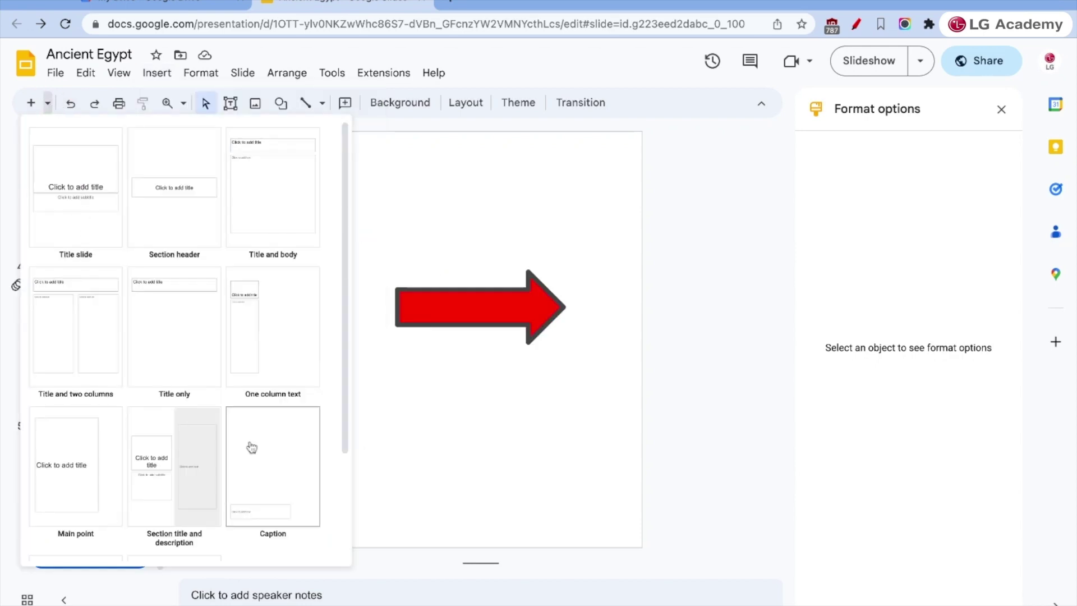
pyautogui.scroll(-3, 259, 456)
pyautogui.click(187, 456)
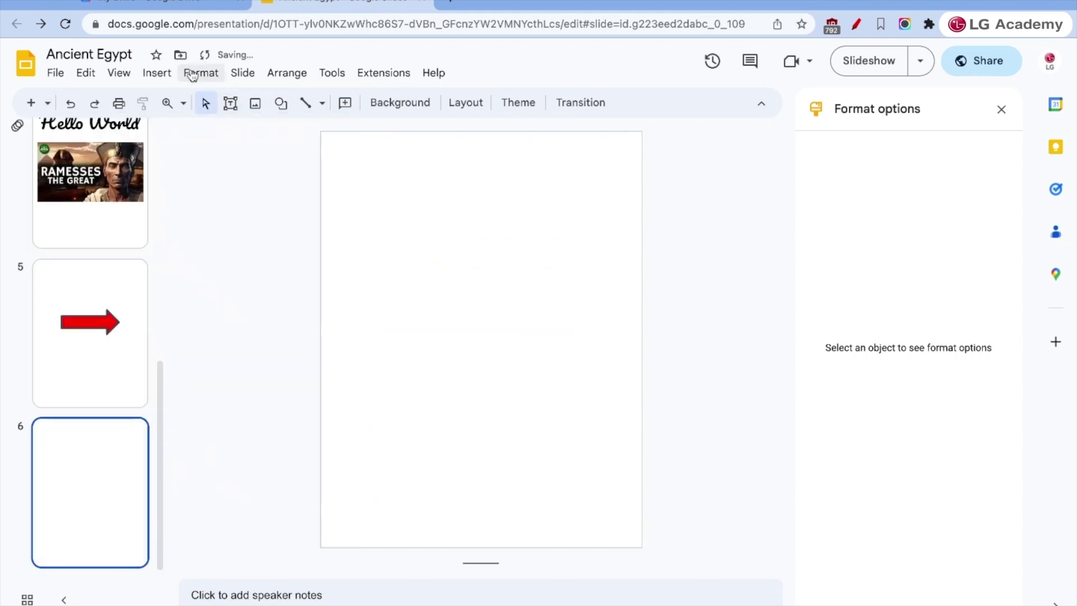
# - Insert a green two-circle Venn diagram and a blue three-step process diagram
pyautogui.click(156, 73)
pyautogui.moveTo(181, 207)
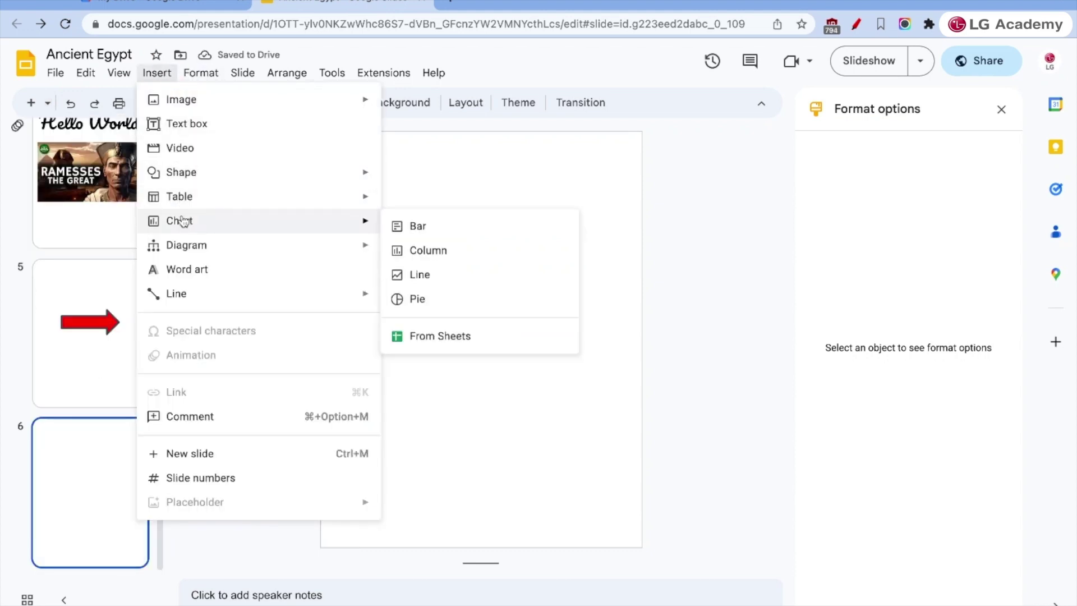
pyautogui.moveTo(181, 245)
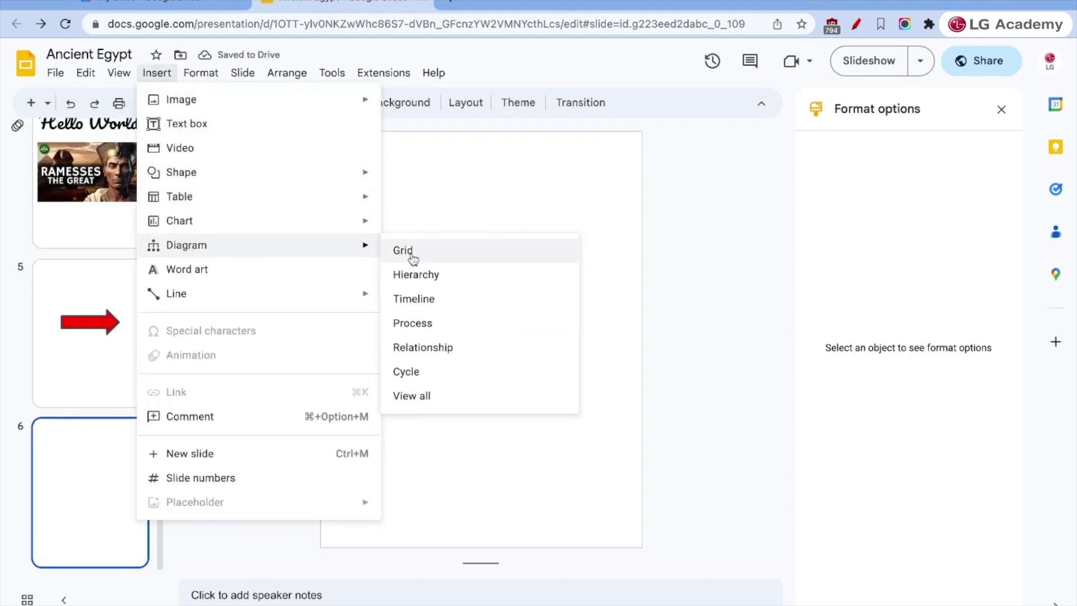
pyautogui.click(418, 348)
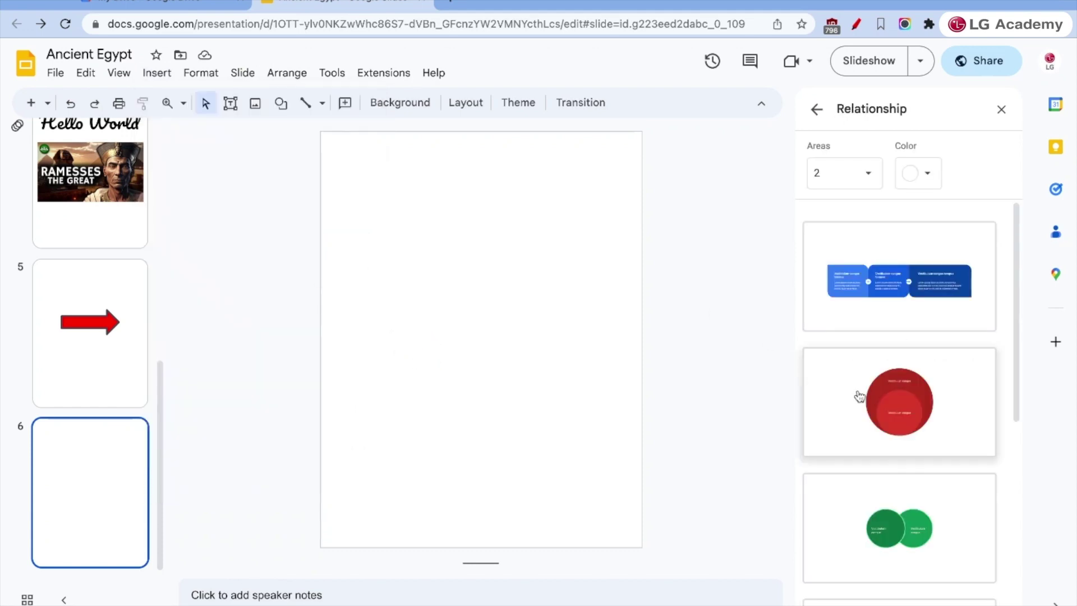
pyautogui.click(912, 542)
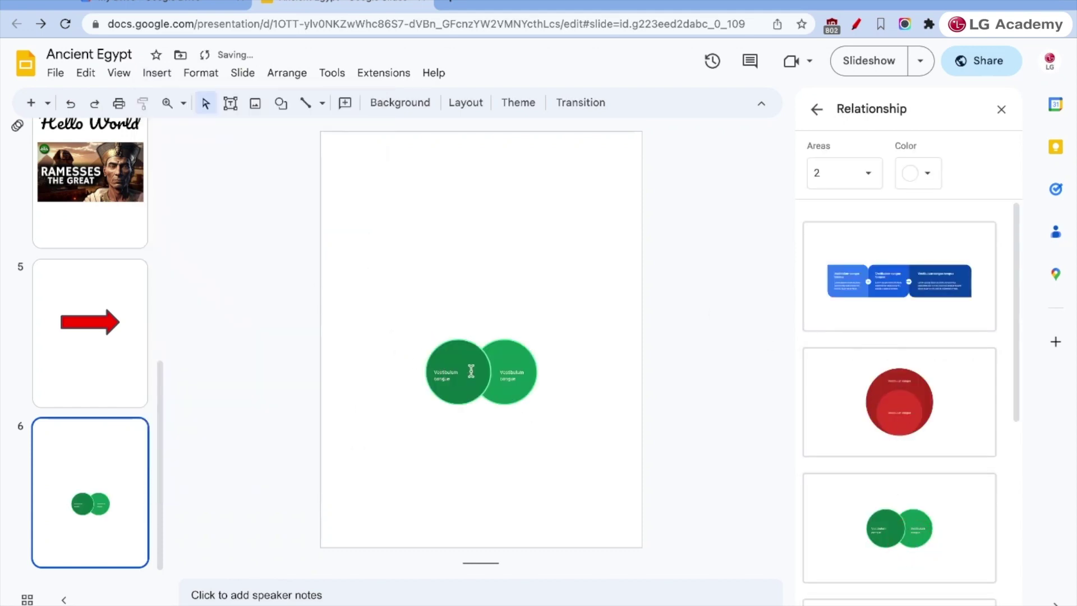
pyautogui.scroll(-6, 904, 348)
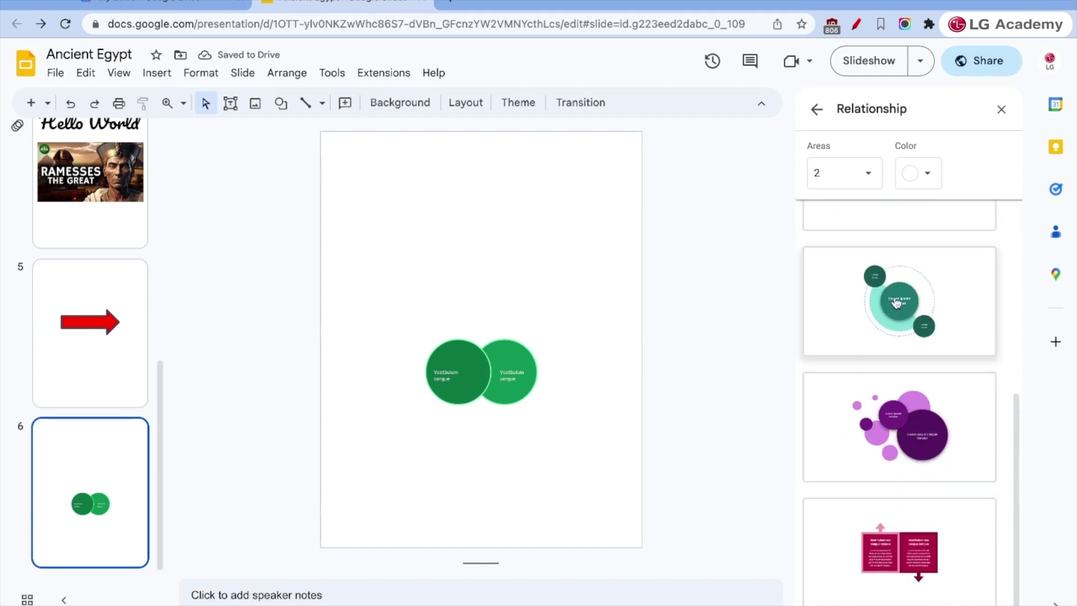
pyautogui.scroll(6, 898, 325)
pyautogui.click(885, 289)
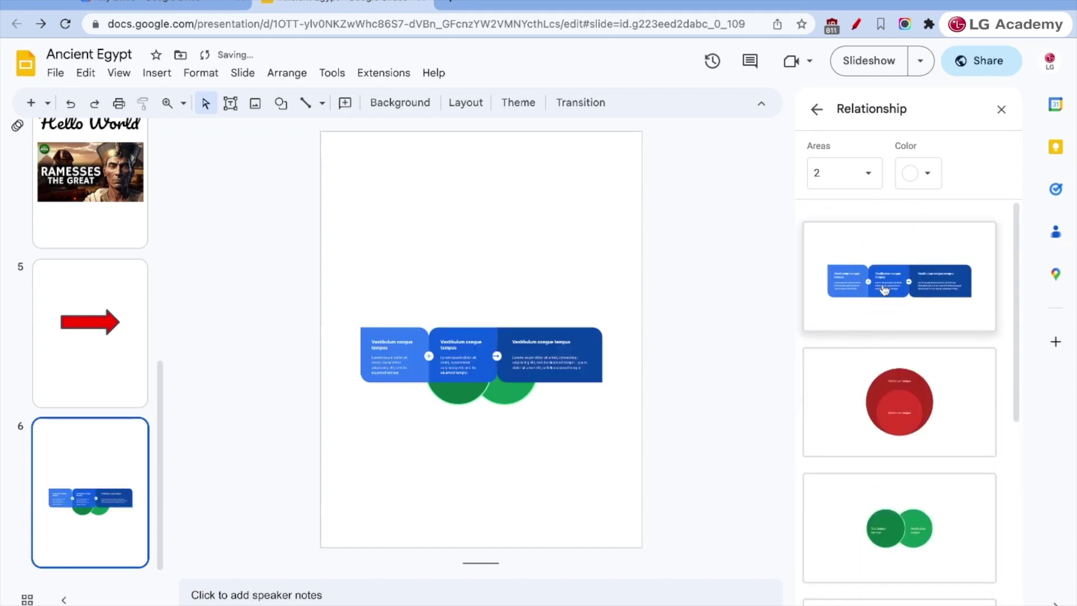
# - Move the three blue process boxes up to the top of the slide
pyautogui.moveTo(527, 352); pyautogui.dragTo(525, 228)
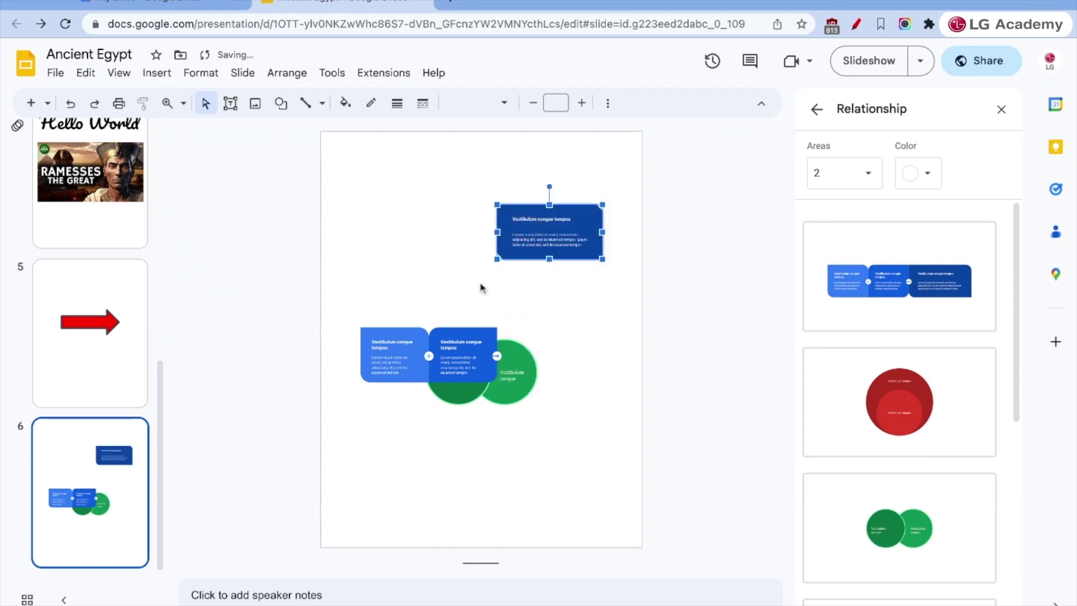
pyautogui.moveTo(469, 355); pyautogui.dragTo(469, 228)
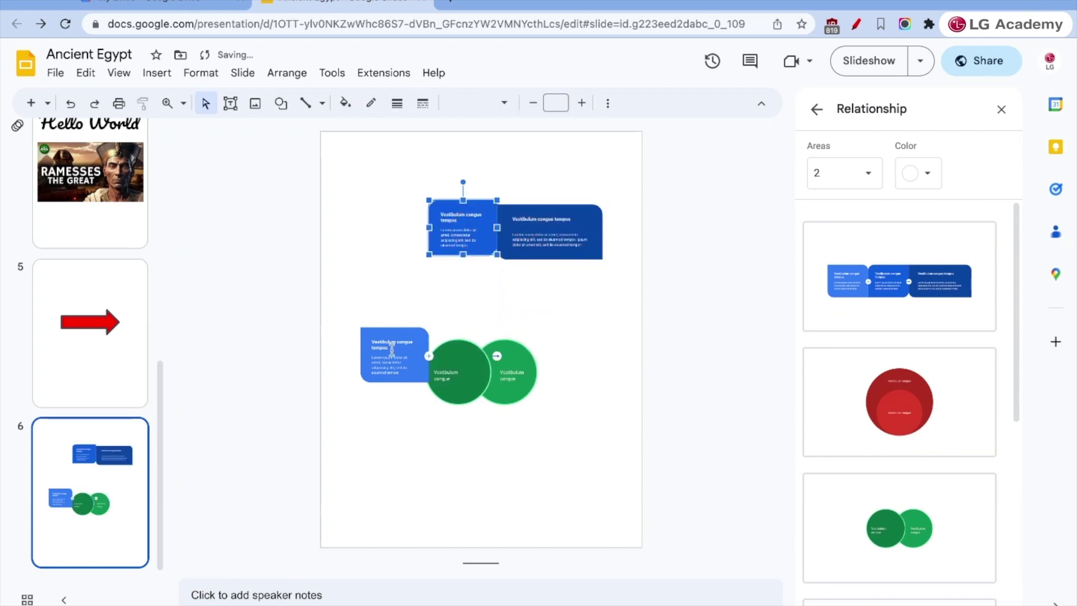
pyautogui.moveTo(392, 350); pyautogui.dragTo(396, 224)
pyautogui.click(523, 232)
pyautogui.click(529, 218)
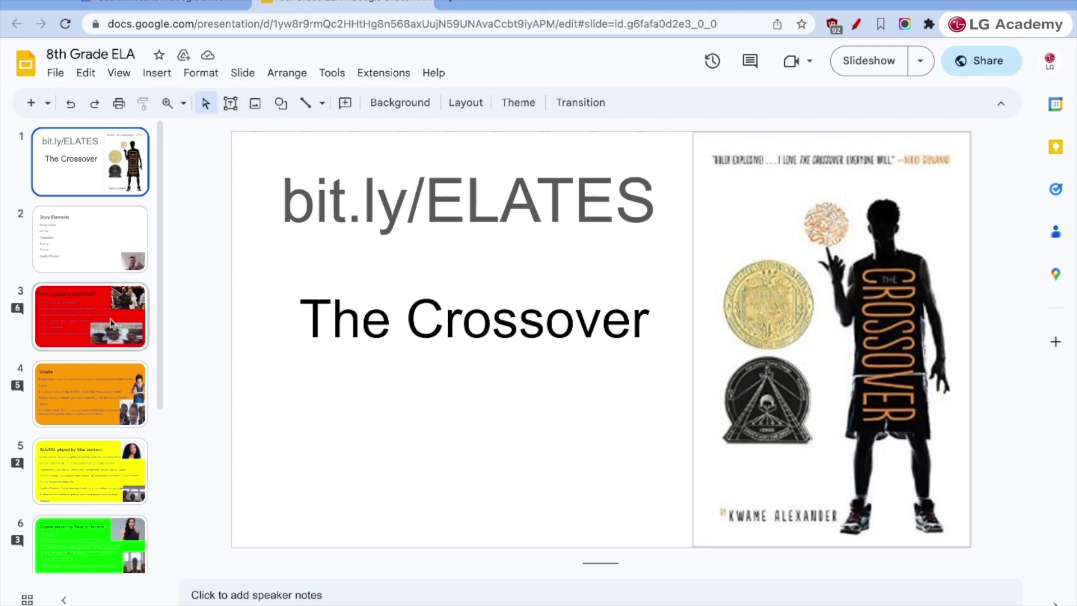
# - Read the comments on slides 3 (Coach), 4 (Vondie), 5 (ALEXIS) and 6
pyautogui.click(111, 324)
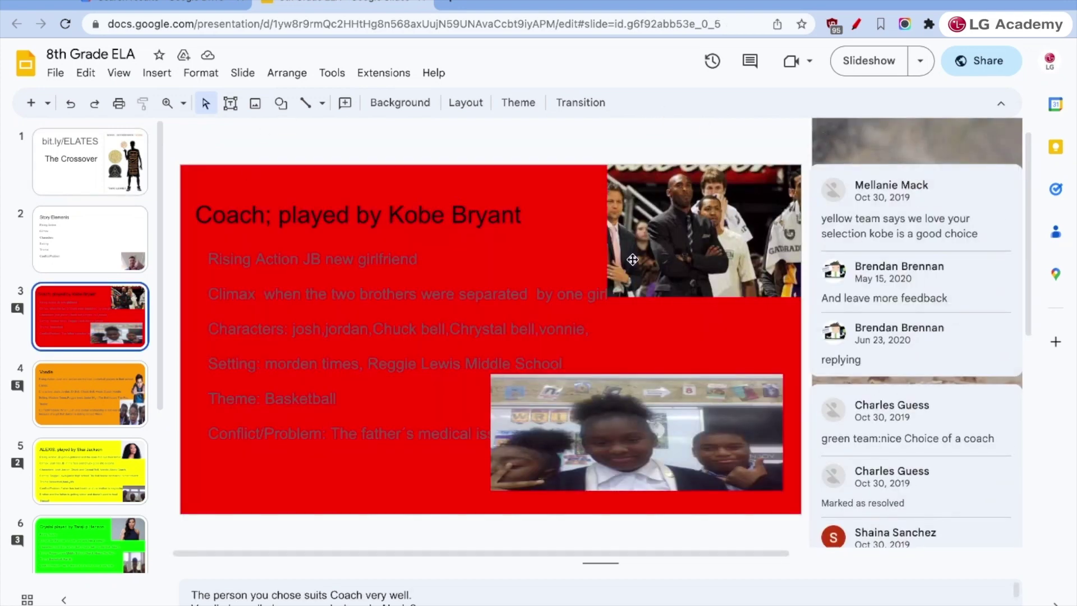
pyautogui.scroll(-1, 633, 259)
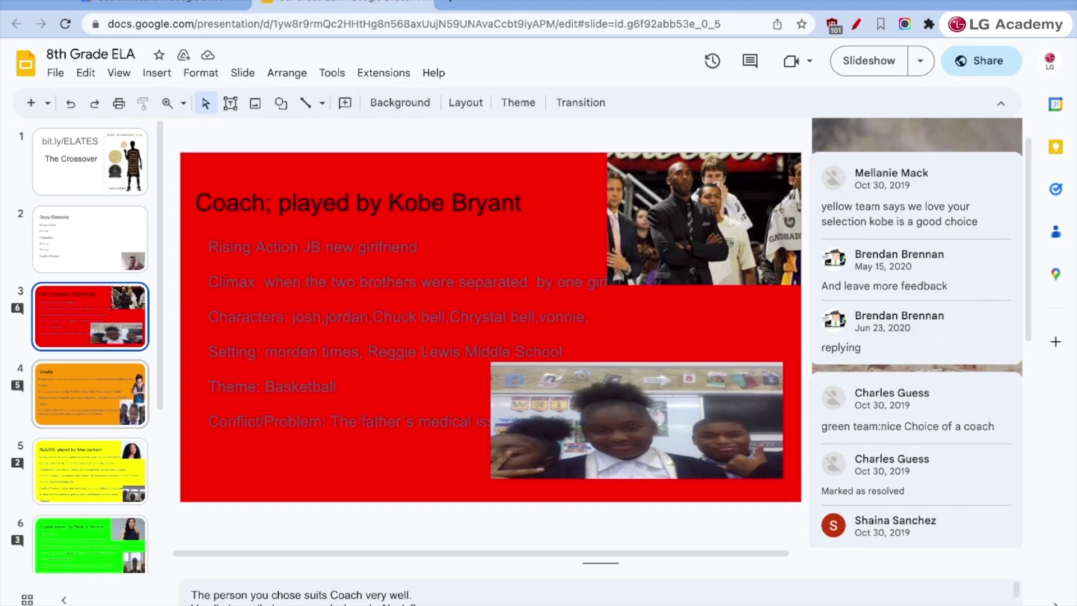
pyautogui.click(90, 394)
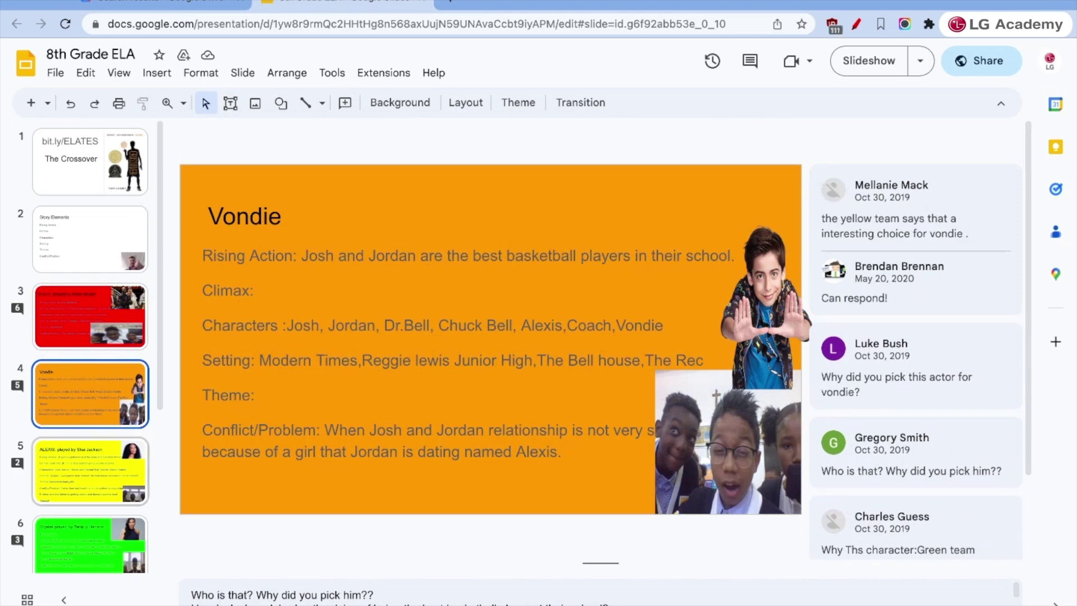
pyautogui.click(90, 471)
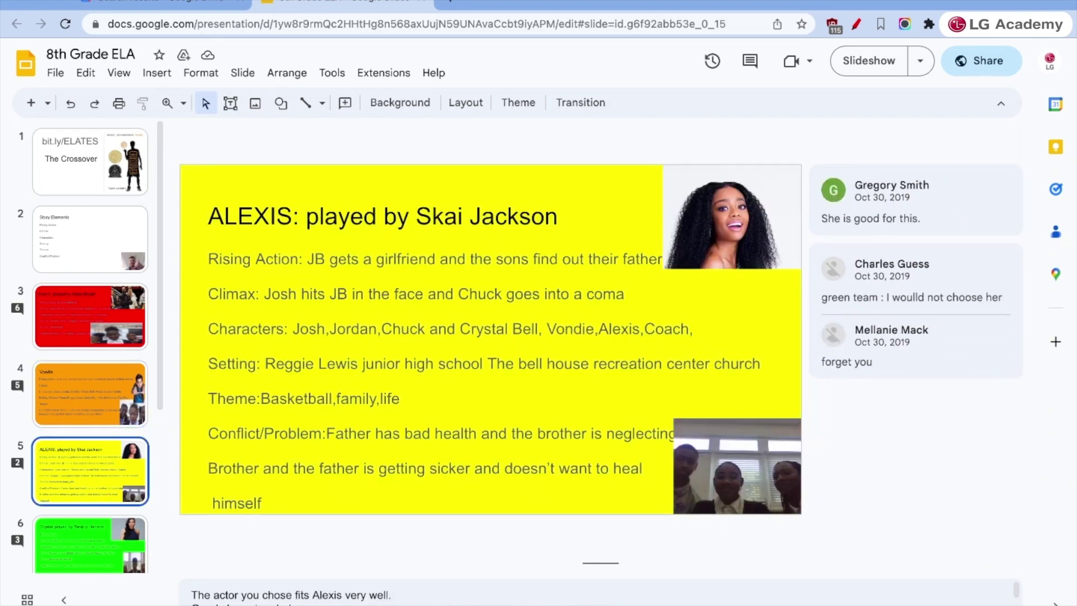
pyautogui.click(90, 543)
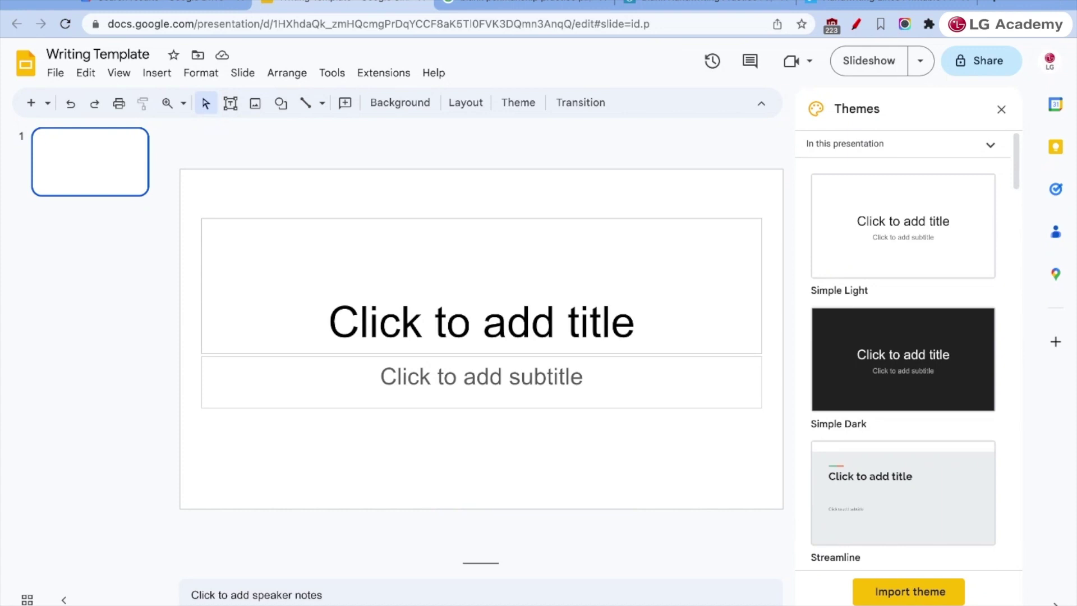
# - Open Change background for the Writing Template slide before searching for penmanship paper
pyautogui.click(242, 74)
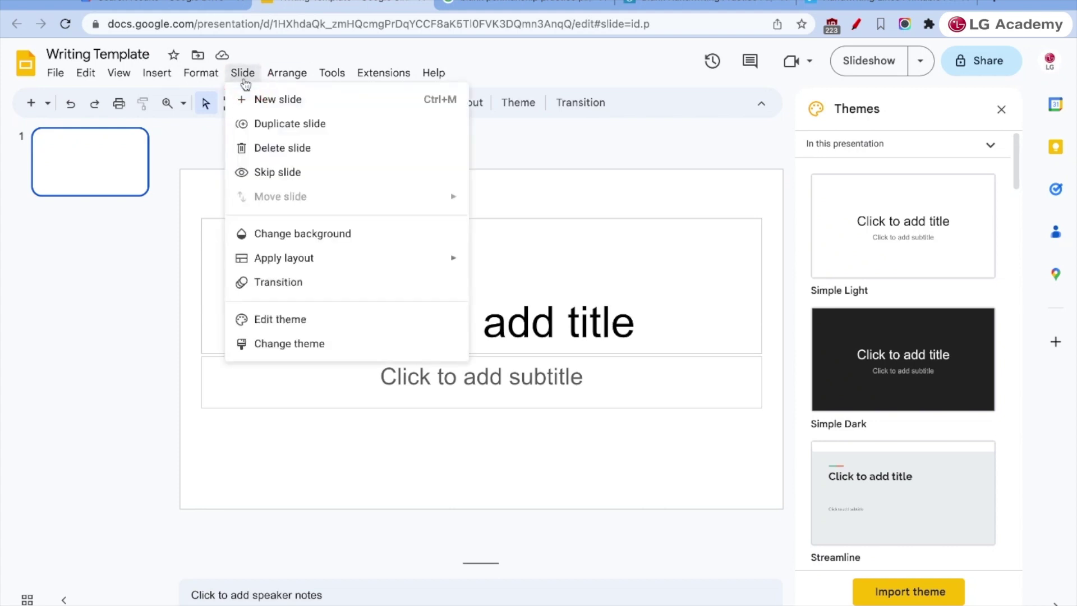
pyautogui.click(273, 234)
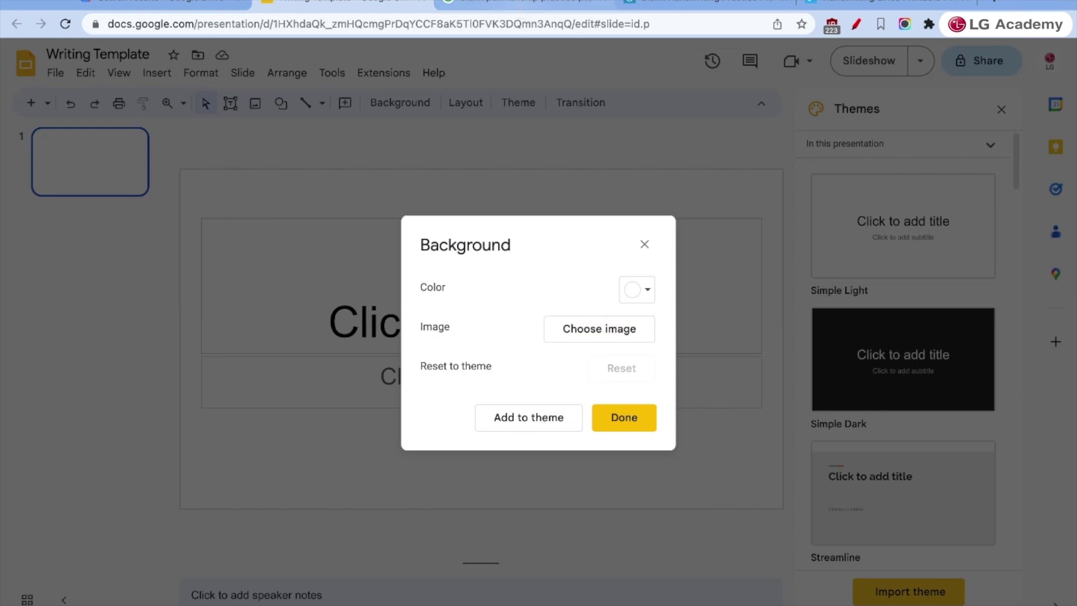
pyautogui.click(522, 3)
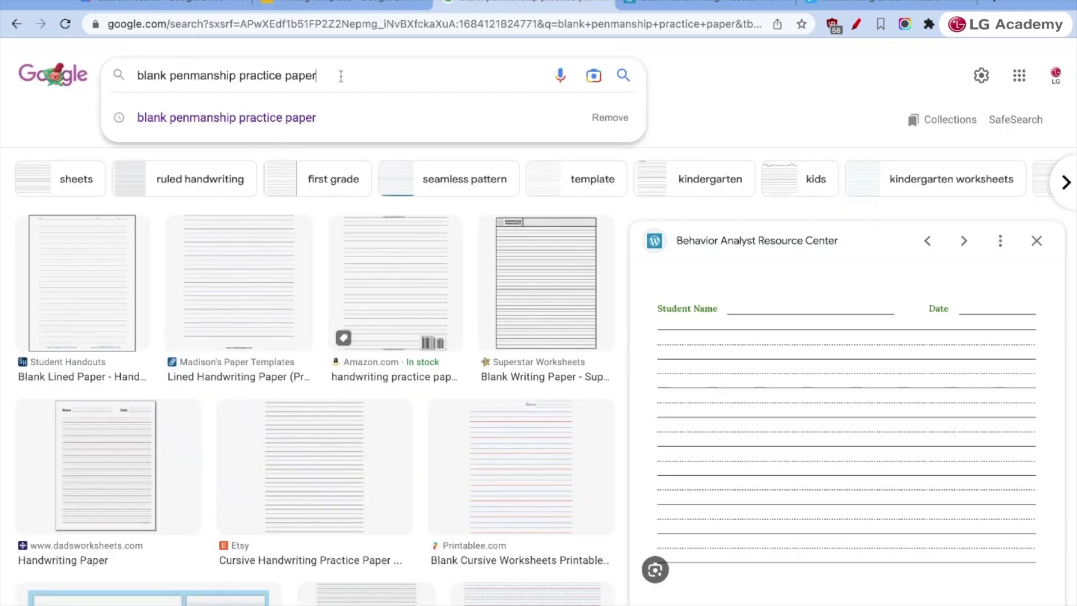
# - Preview a blank penmanship practice paper image, then go back to the background settings
pyautogui.click(338, 76)
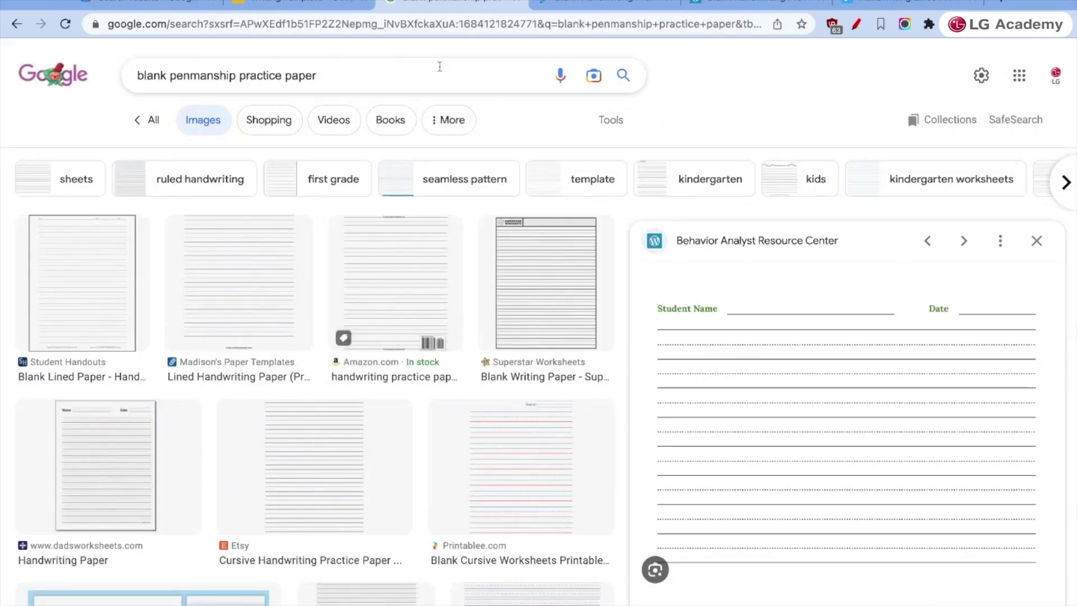
pyautogui.scroll(-1, 751, 371)
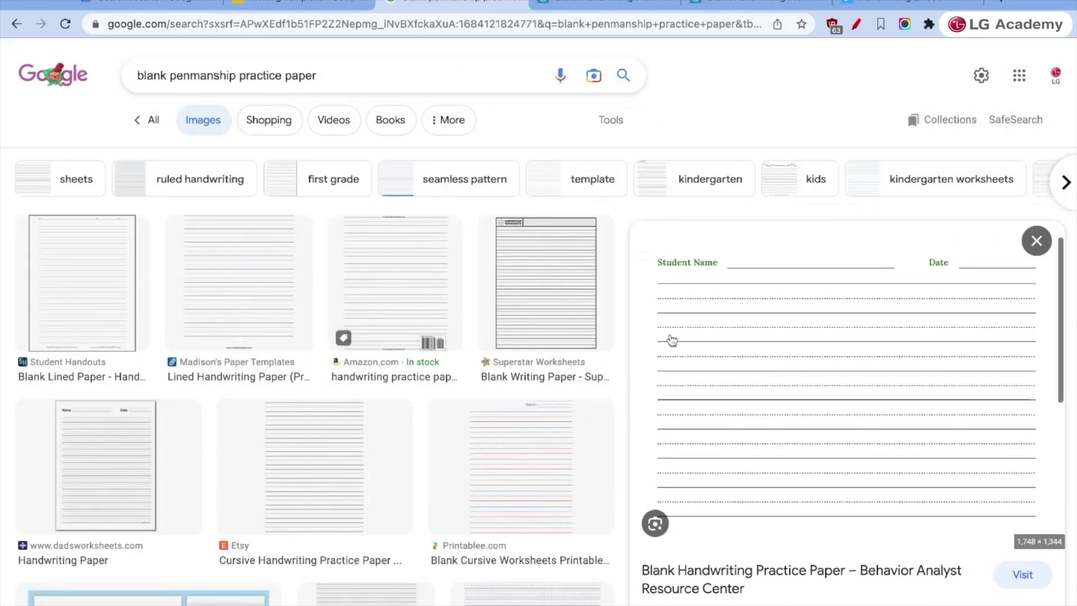
pyautogui.click(303, 7)
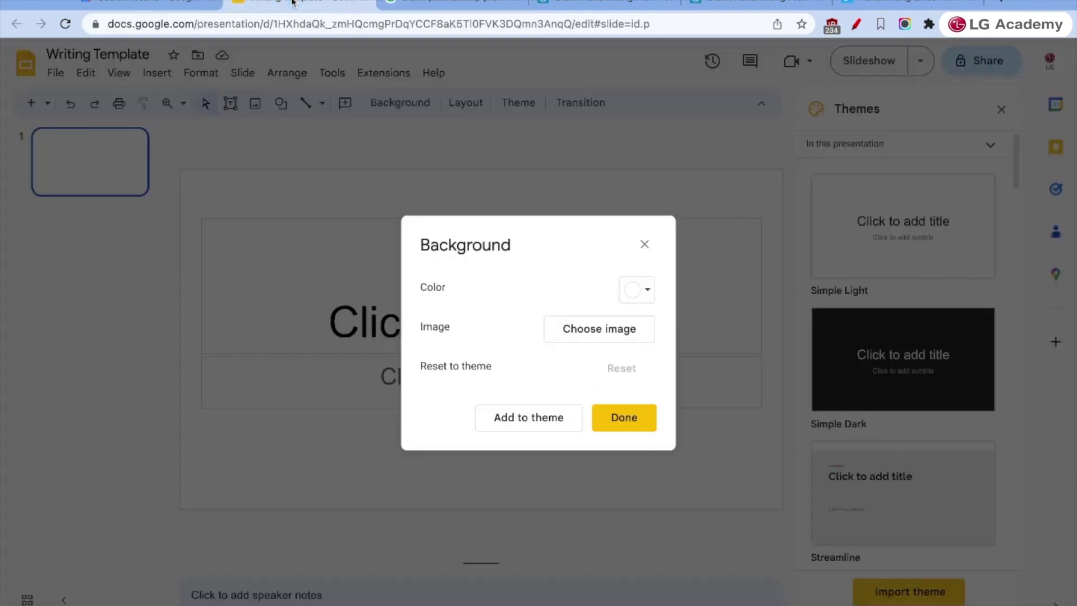
# - Upload the saved lined Student Name/Date paper image as the slide background
pyautogui.click(608, 339)
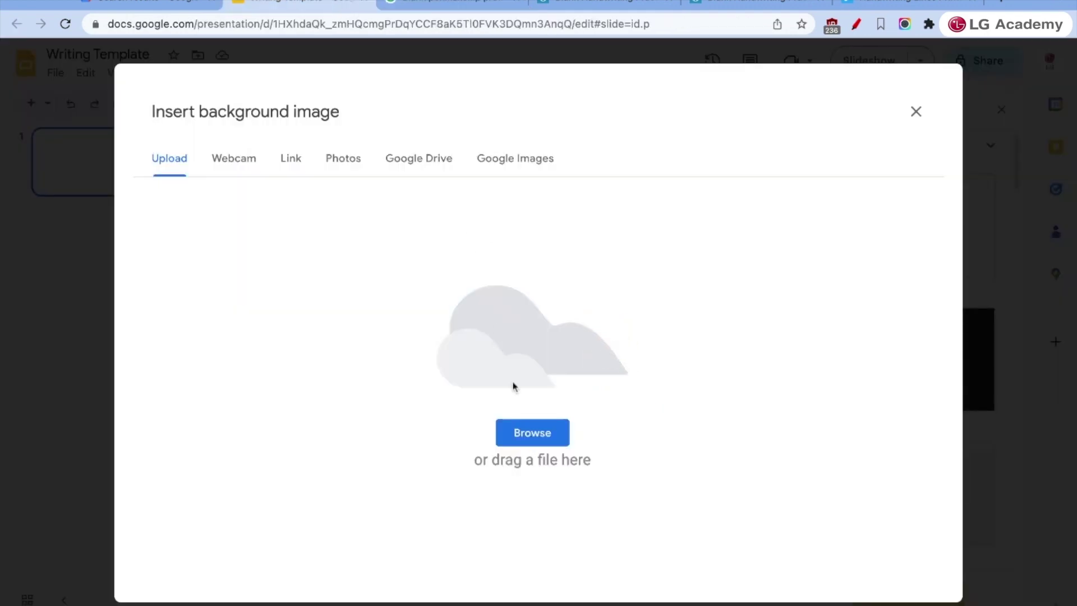
pyautogui.click(526, 435)
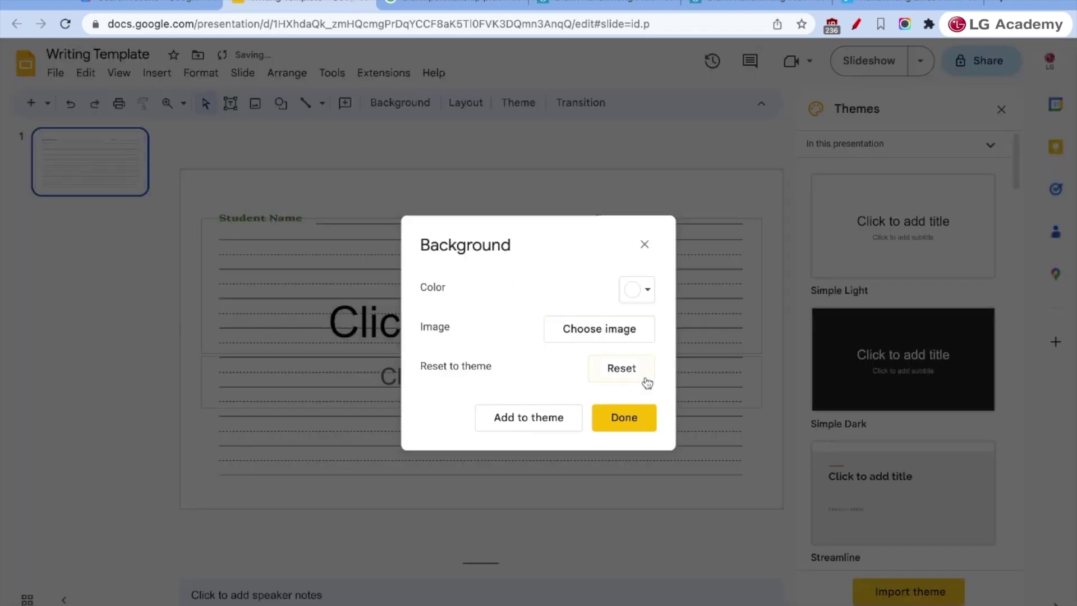
pyautogui.click(638, 427)
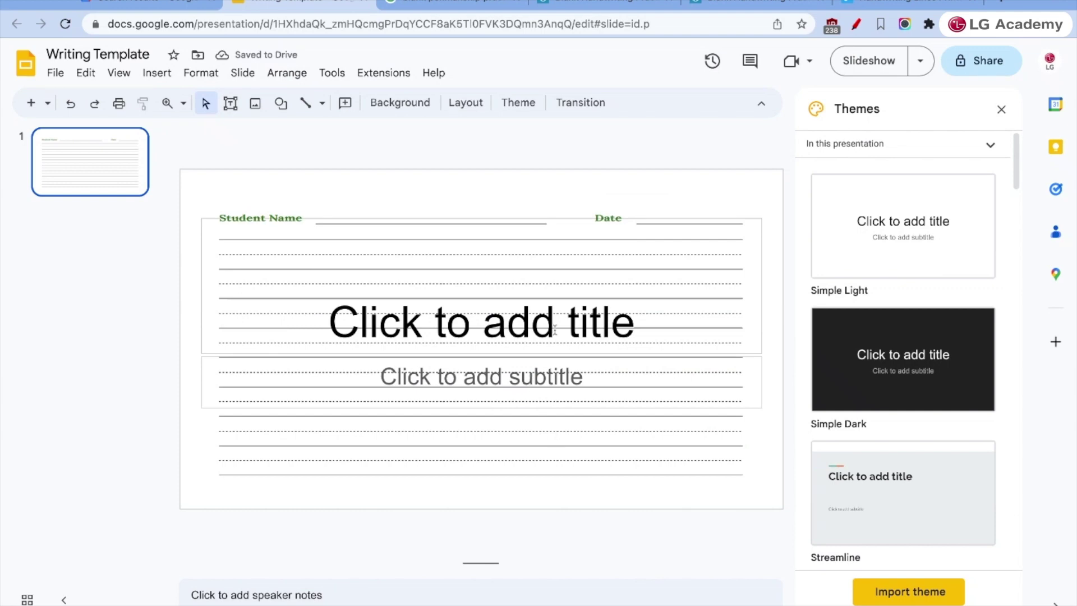
# - Delete the title and subtitle placeholders from the lined-paper slide
pyautogui.click(446, 292)
pyautogui.click(412, 220)
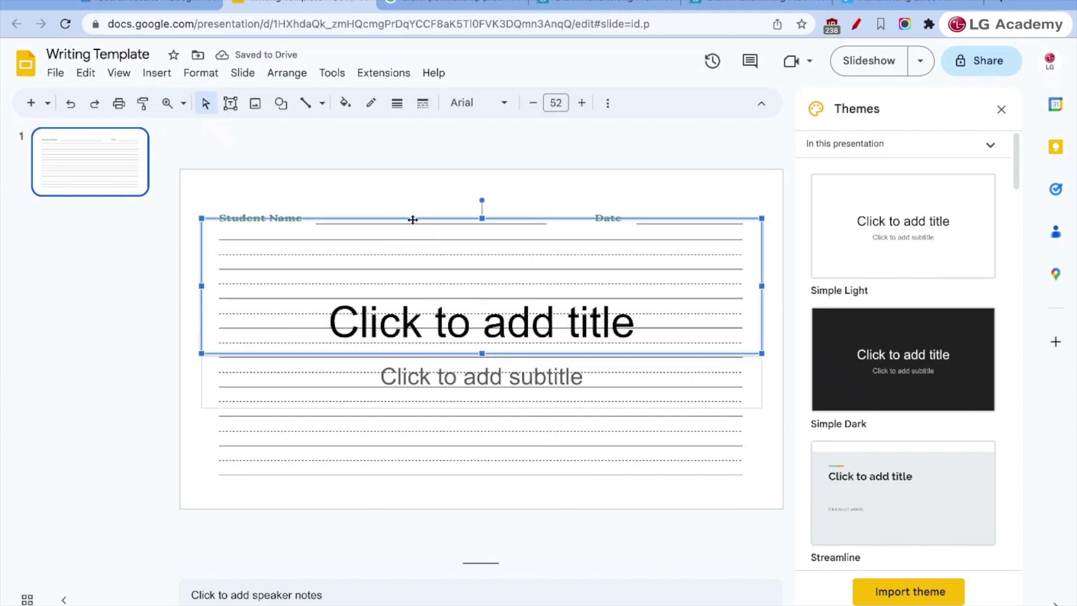
pyautogui.press('Delete')
pyautogui.click(445, 376)
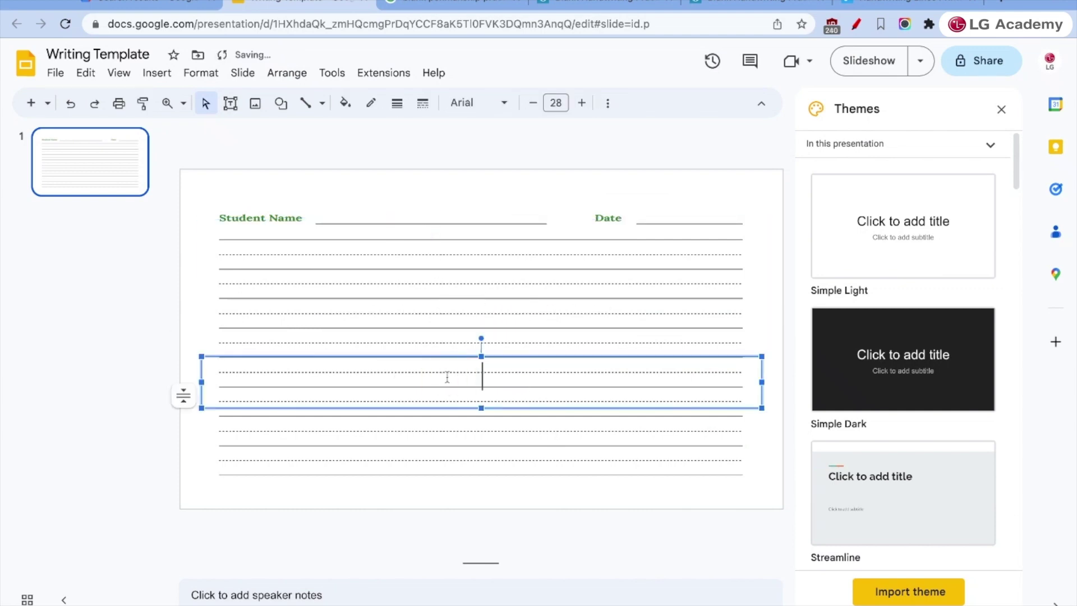
pyautogui.click(440, 358)
pyautogui.press('Delete')
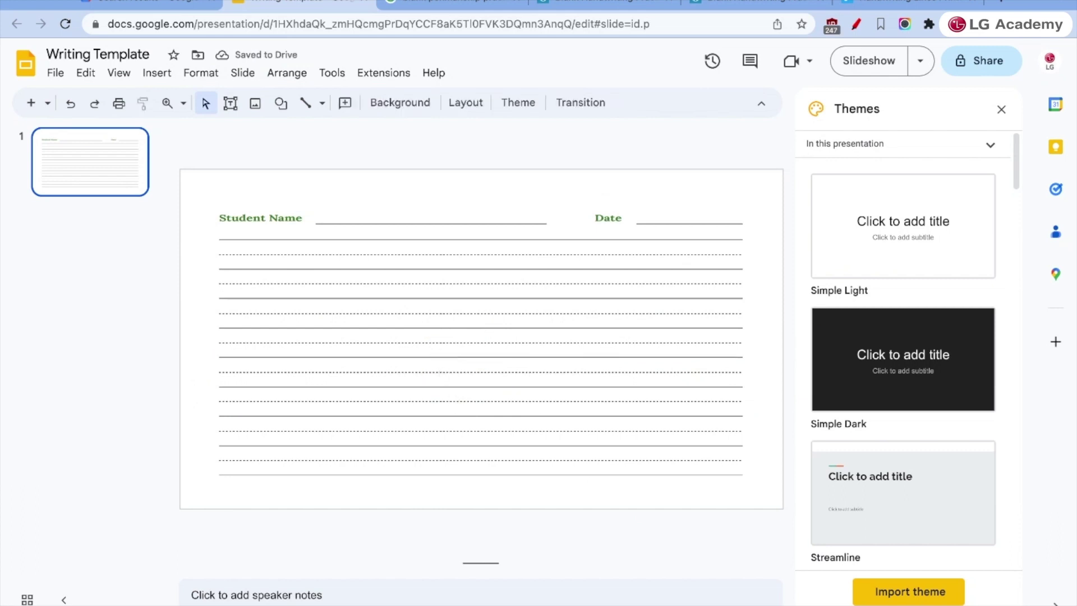
pyautogui.click(107, 167)
# - Duplicate the lined-paper slide with Ctrl+D, then return to slide 1
pyautogui.press('super+d')
pyautogui.press('super+d')
pyautogui.press('super+d')
pyautogui.press('super+d')
pyautogui.press('super+d')
pyautogui.press('super+d')
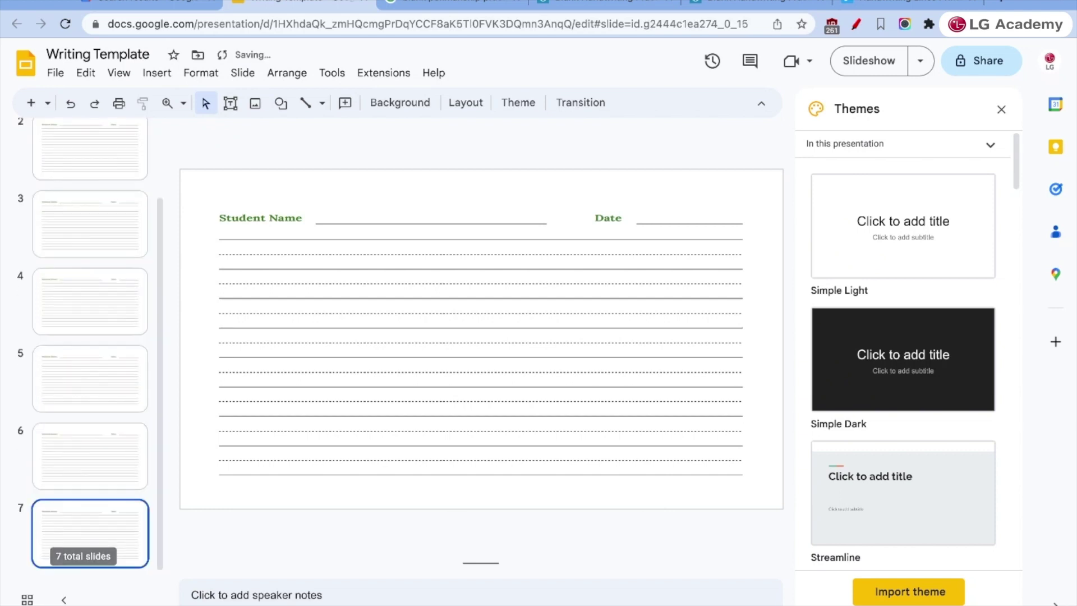
pyautogui.press('super+d')
pyautogui.scroll(3, 90, 336)
pyautogui.click(100, 165)
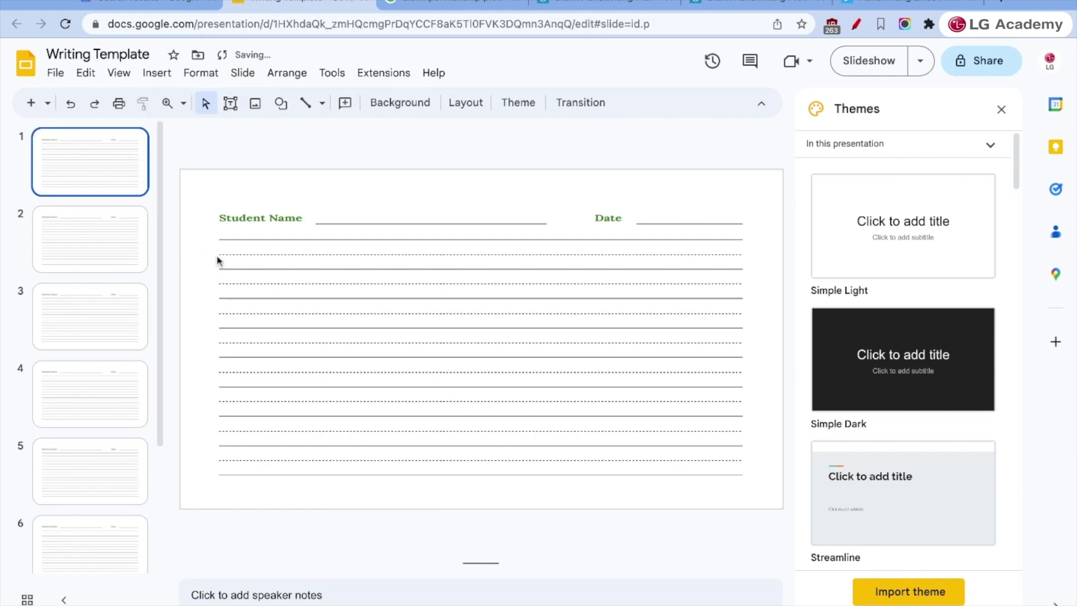
# - Add a text box on slide 1 reading 'Command C + V on a Mac' / 'Control + C + V on a PC'
pyautogui.click(156, 73)
pyautogui.click(177, 123)
pyautogui.moveTo(233, 278); pyautogui.dragTo(696, 373)
pyautogui.write('Command C + V on a Mac')
pyautogui.press('Return')
pyautogui.write('Control + C + ')
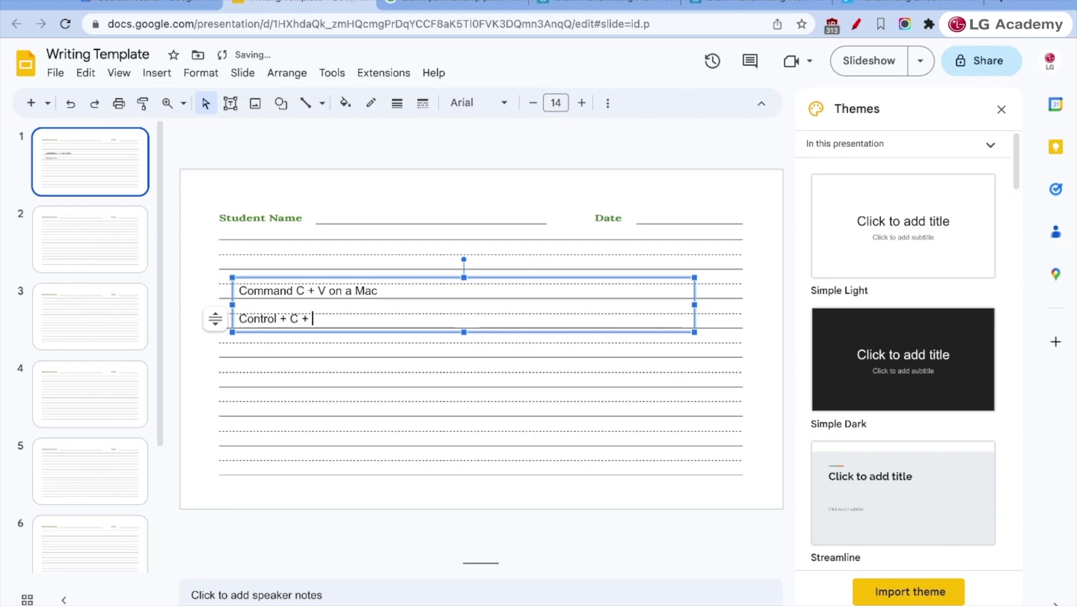
pyautogui.write('V on a PC')
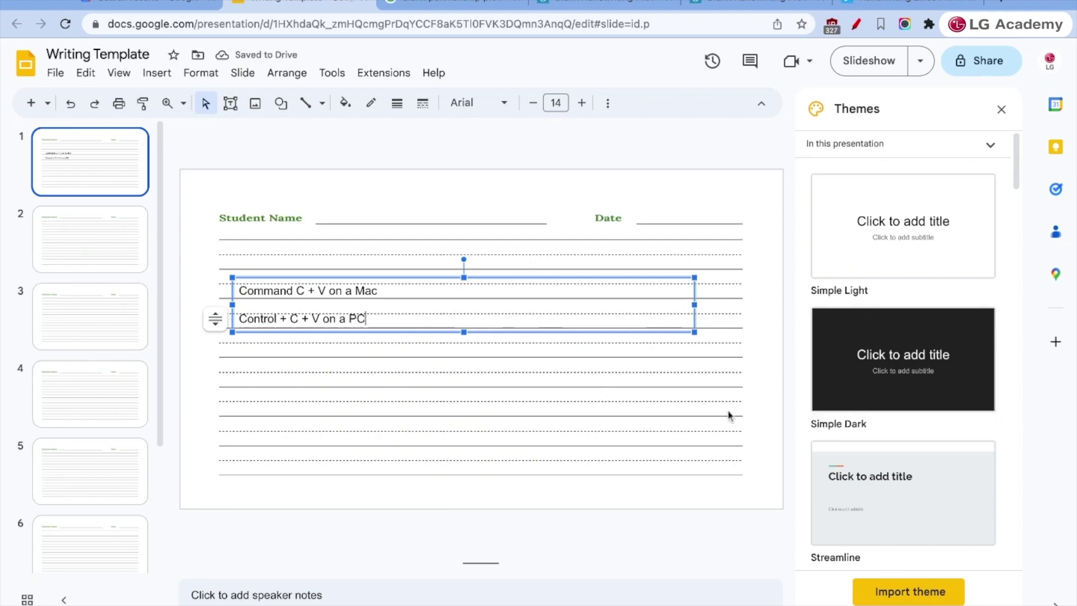